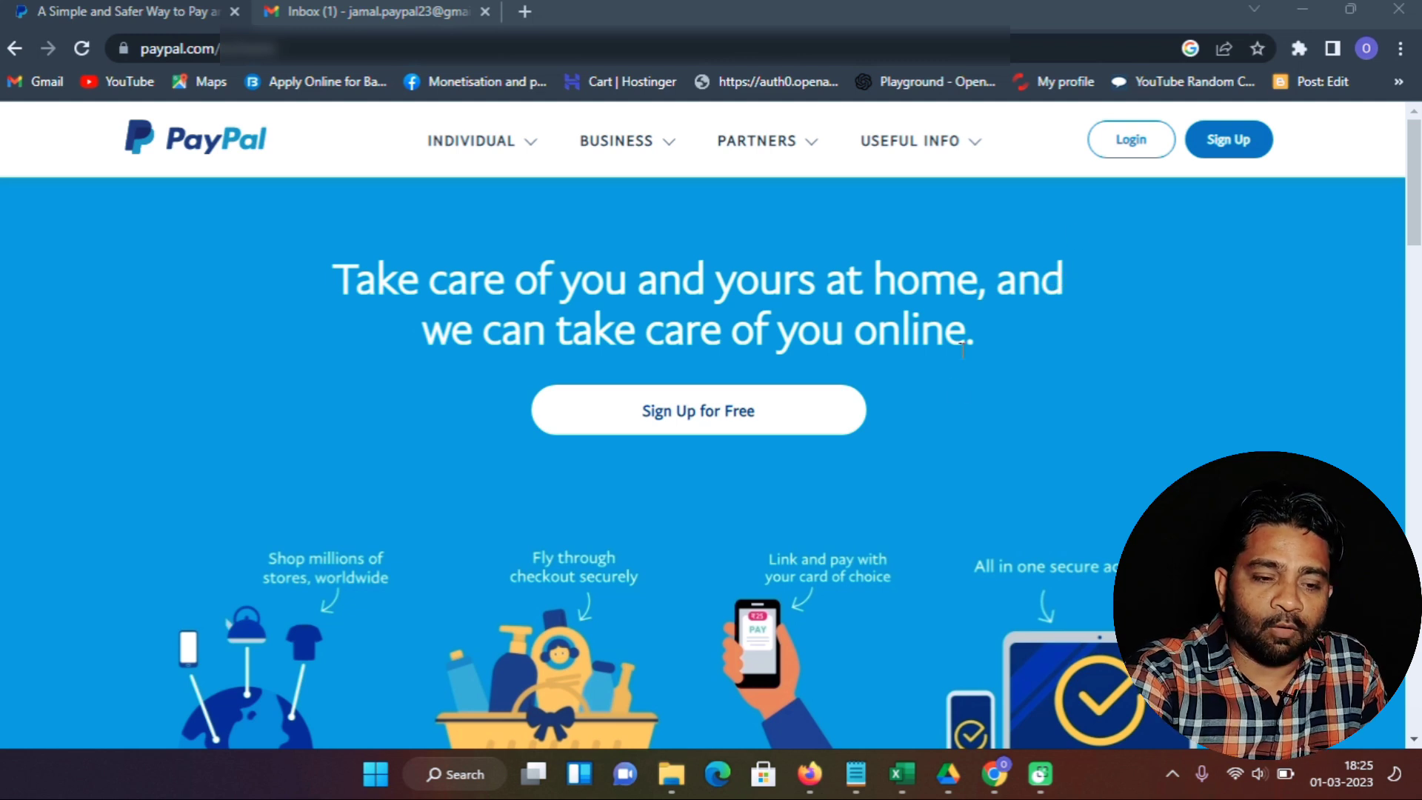
# Step: Start a new PayPal sign-up with the Business Account type and continue to the registration form
pyautogui.click(1229, 141)
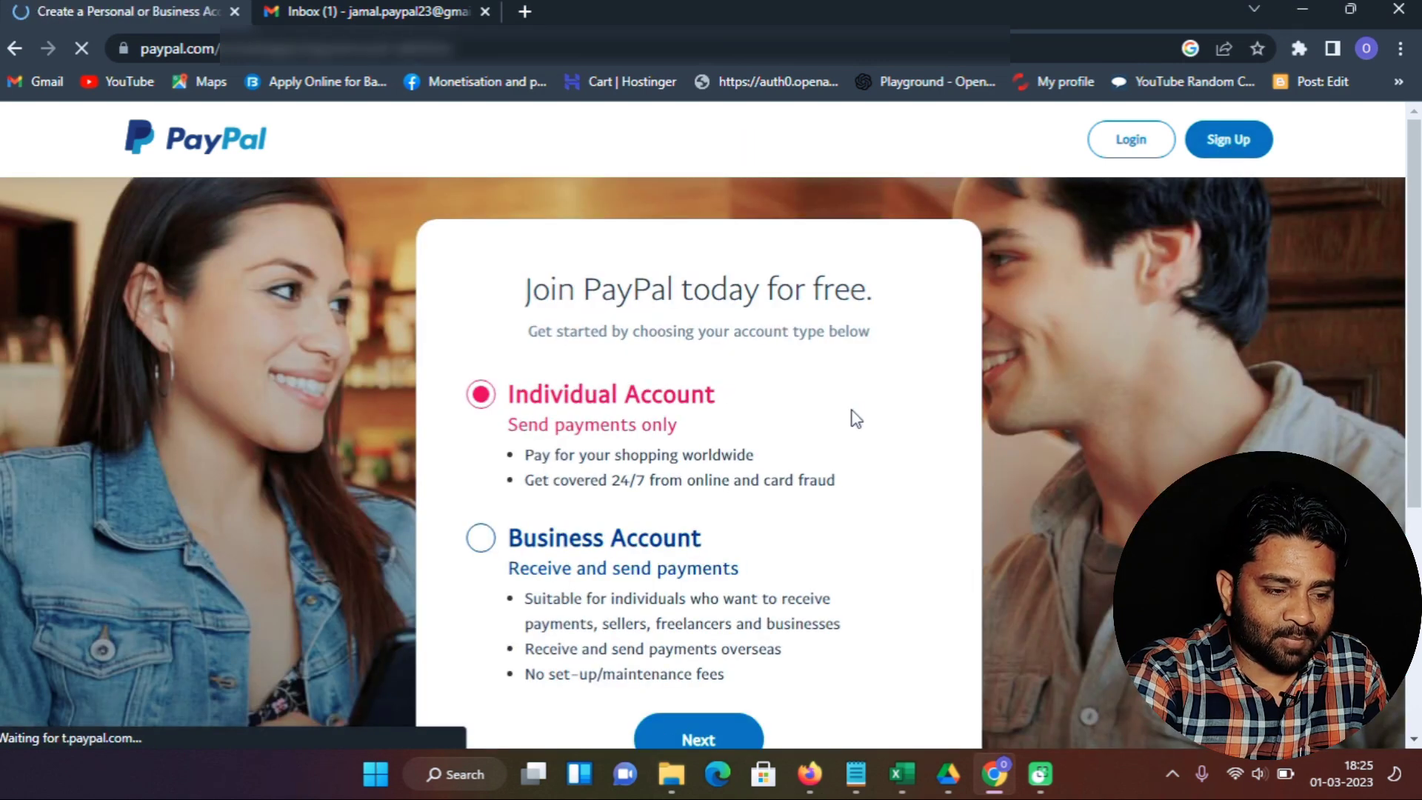
pyautogui.scroll(-3, 851, 416)
pyautogui.scroll(1, 851, 416)
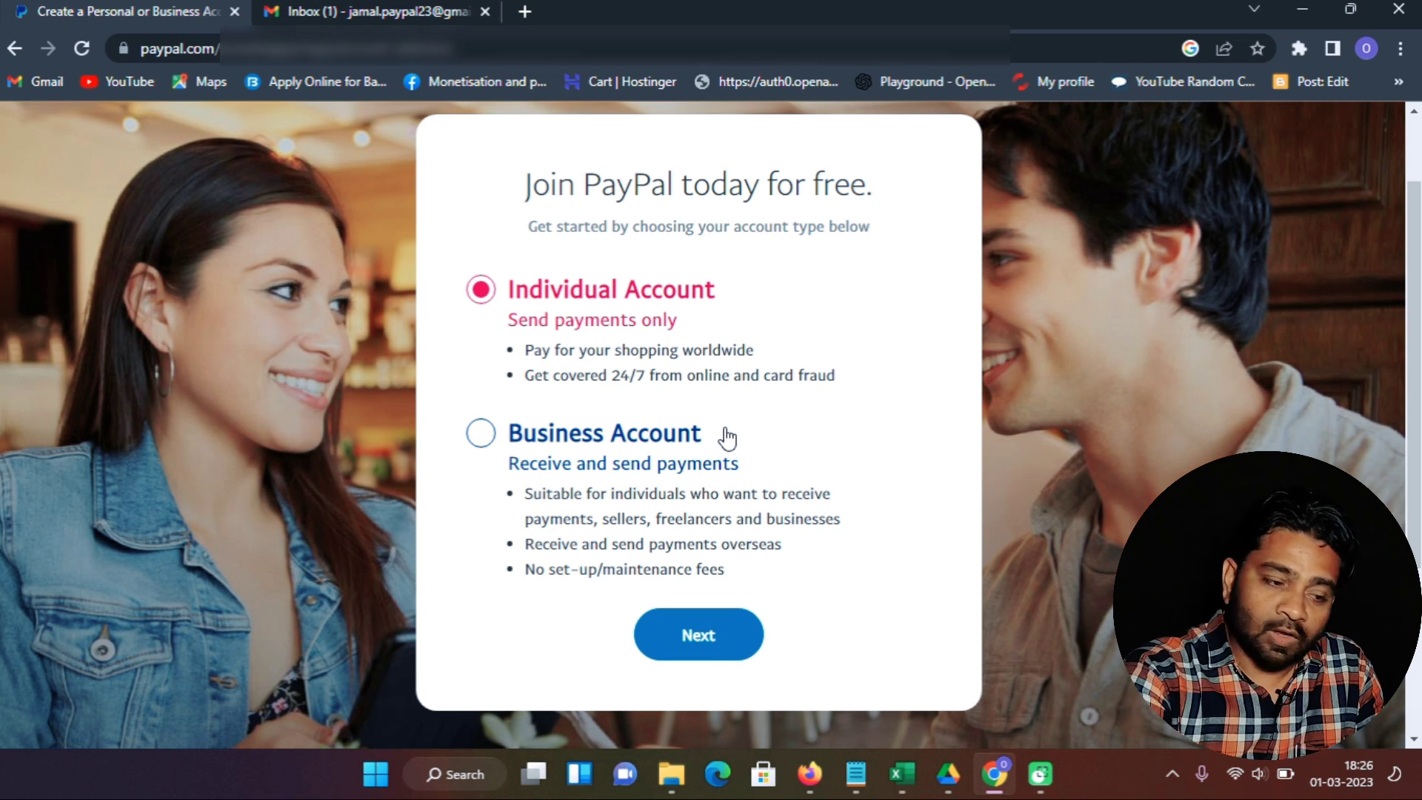
pyautogui.click(480, 433)
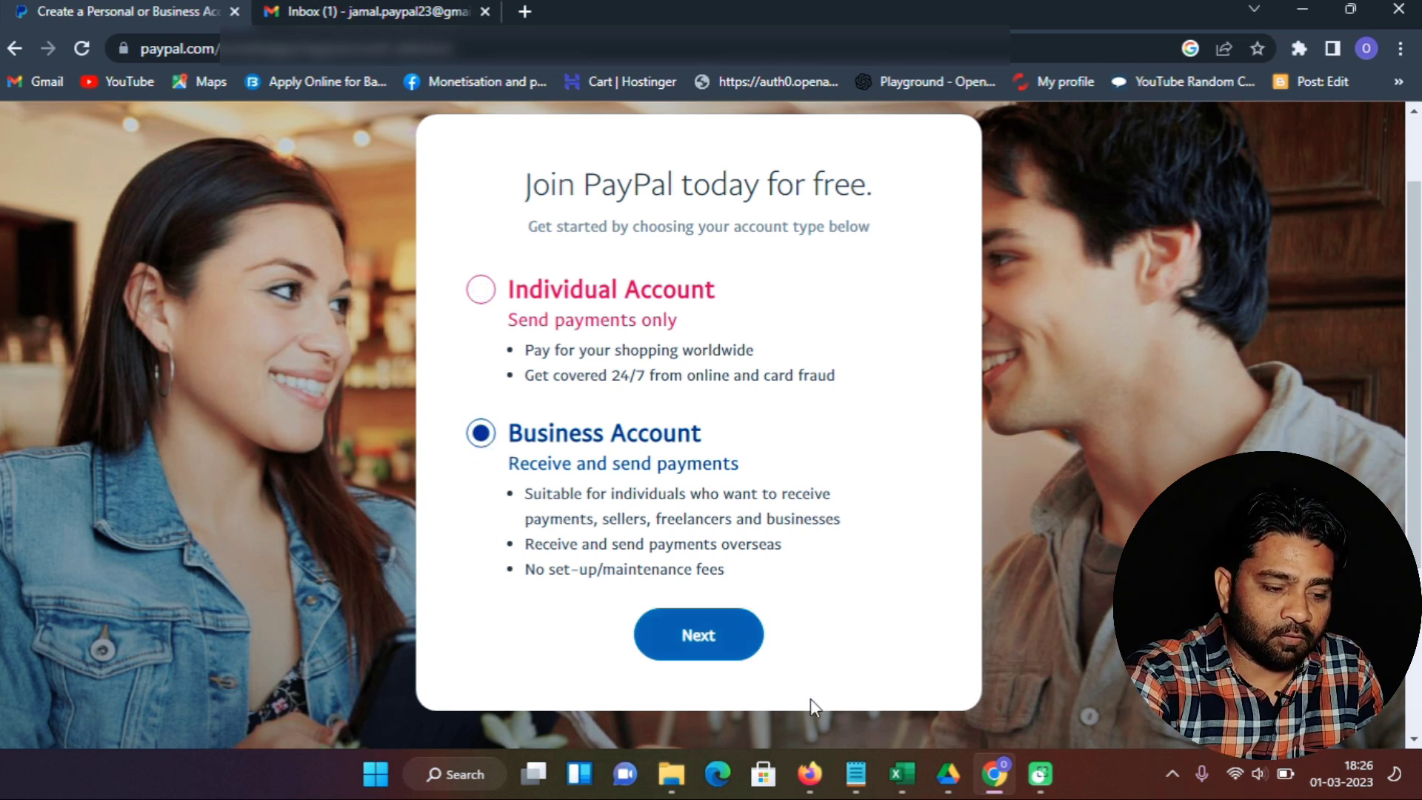
pyautogui.click(705, 642)
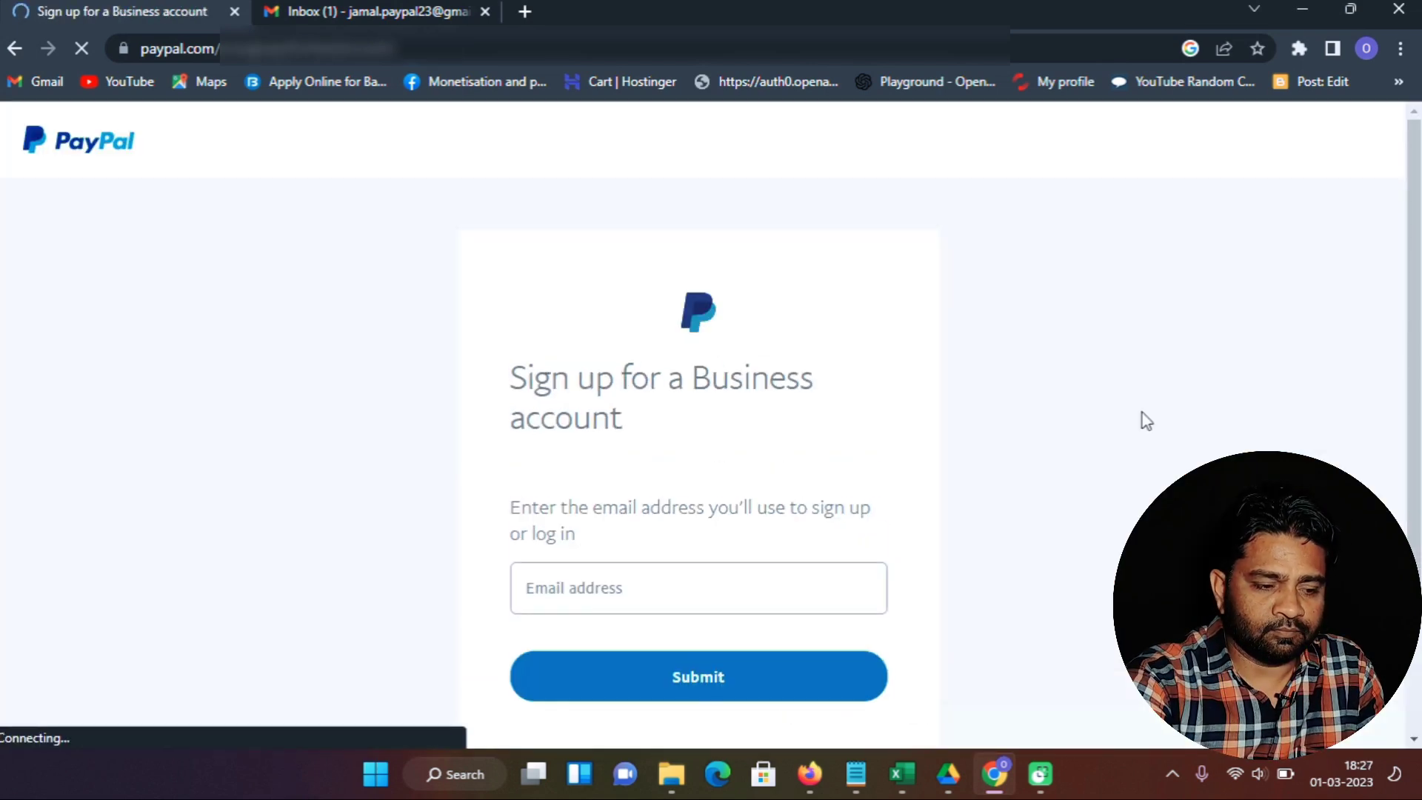
# Step: Enter the email address for the new business account and submit it
pyautogui.scroll(-2, 1141, 419)
pyautogui.click(781, 425)
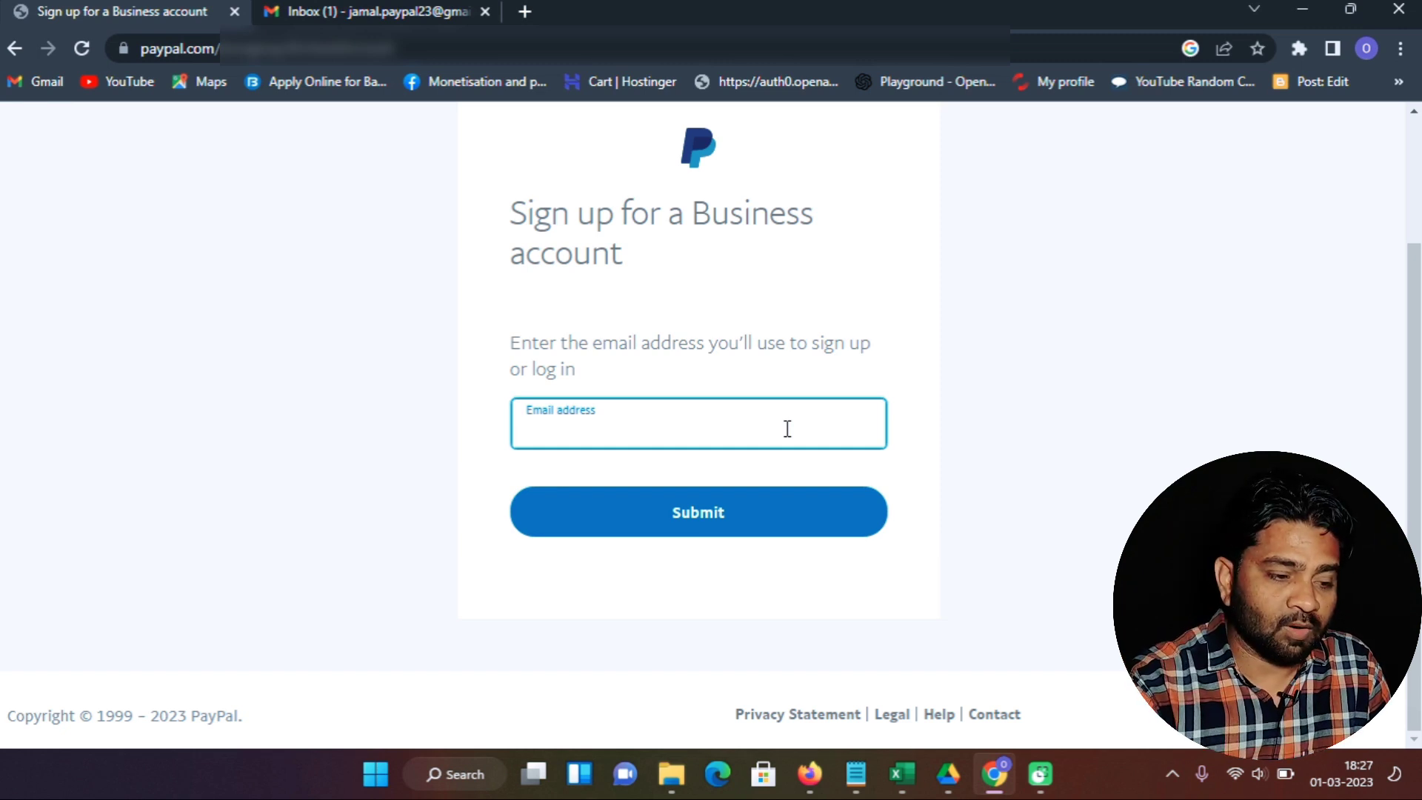
pyautogui.click(787, 429)
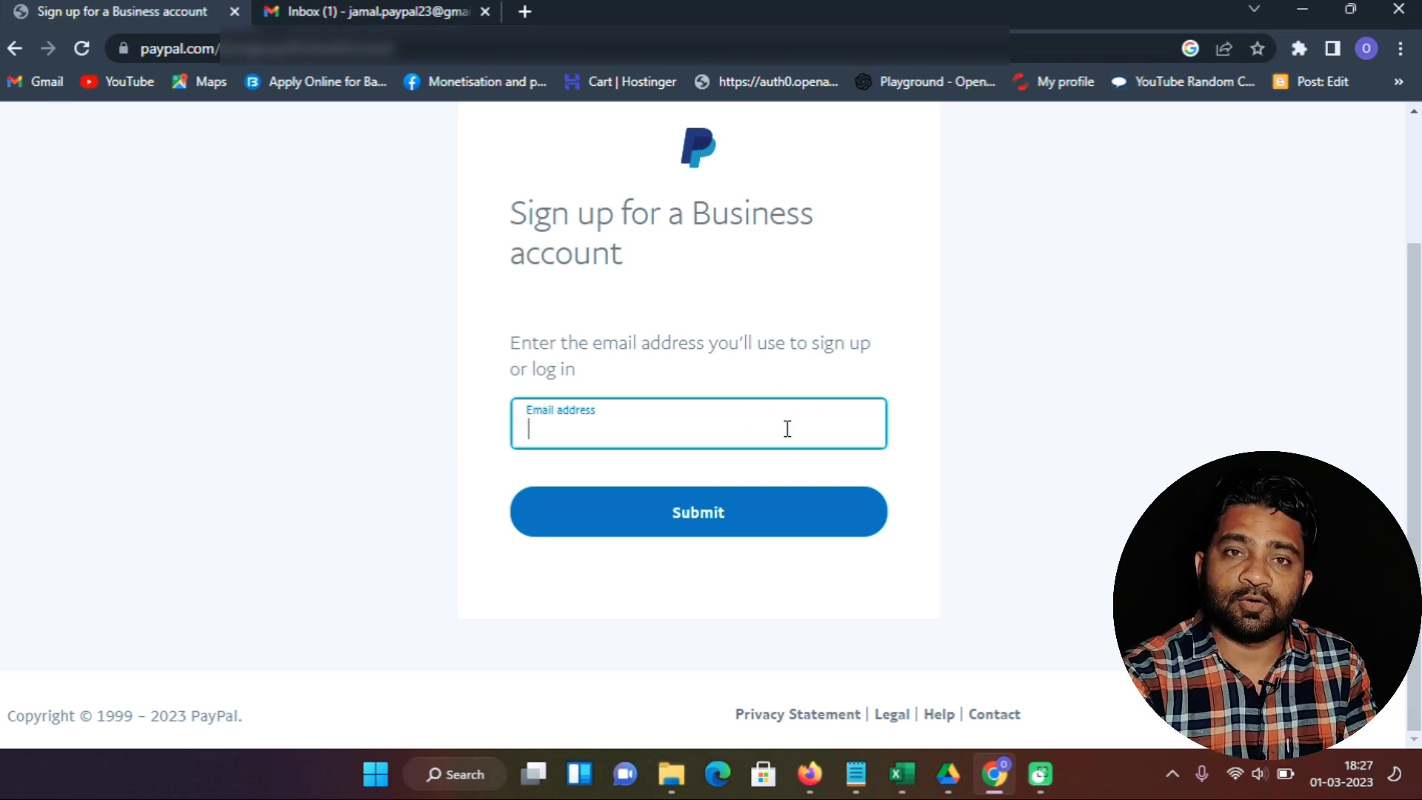
pyautogui.hotkey('ctrl', 'v')
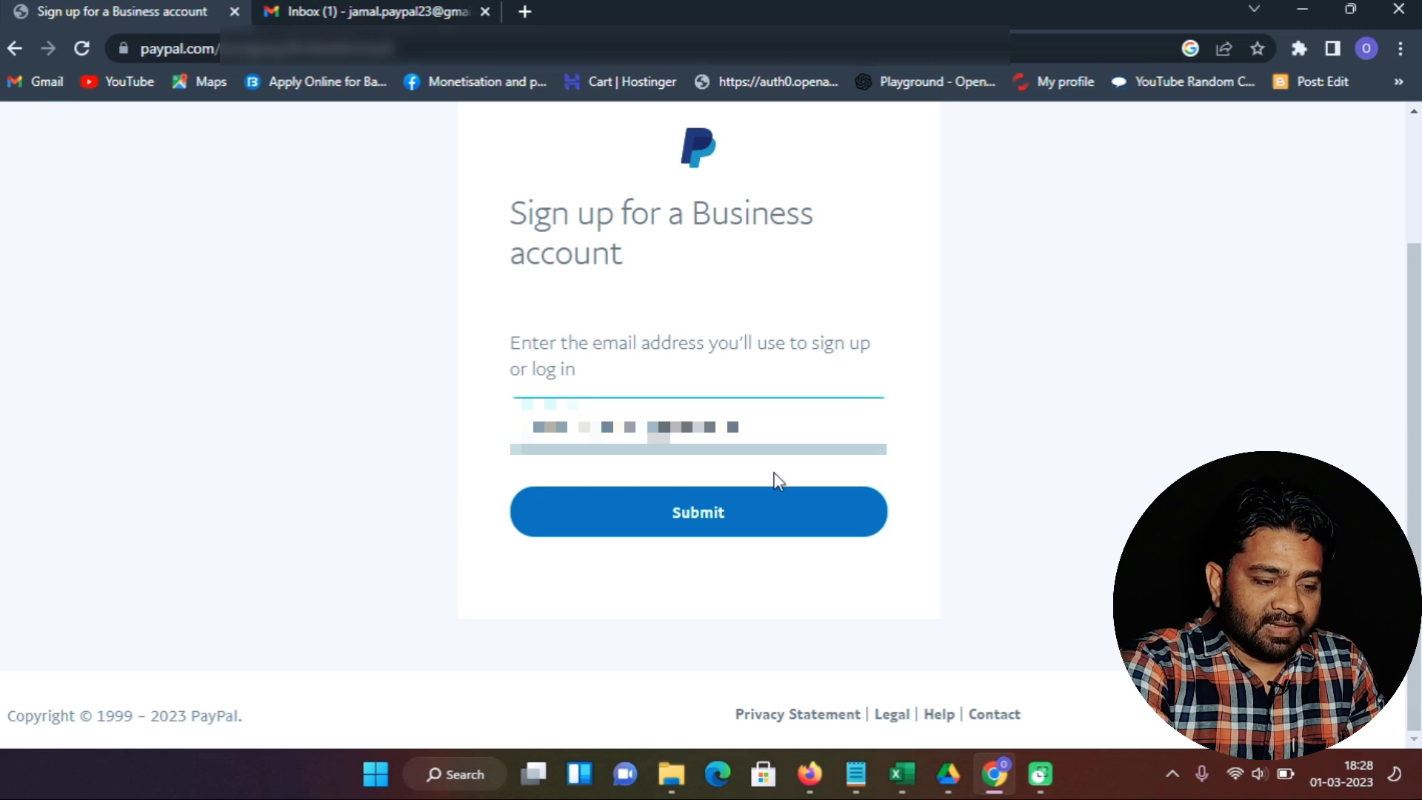
pyautogui.click(696, 532)
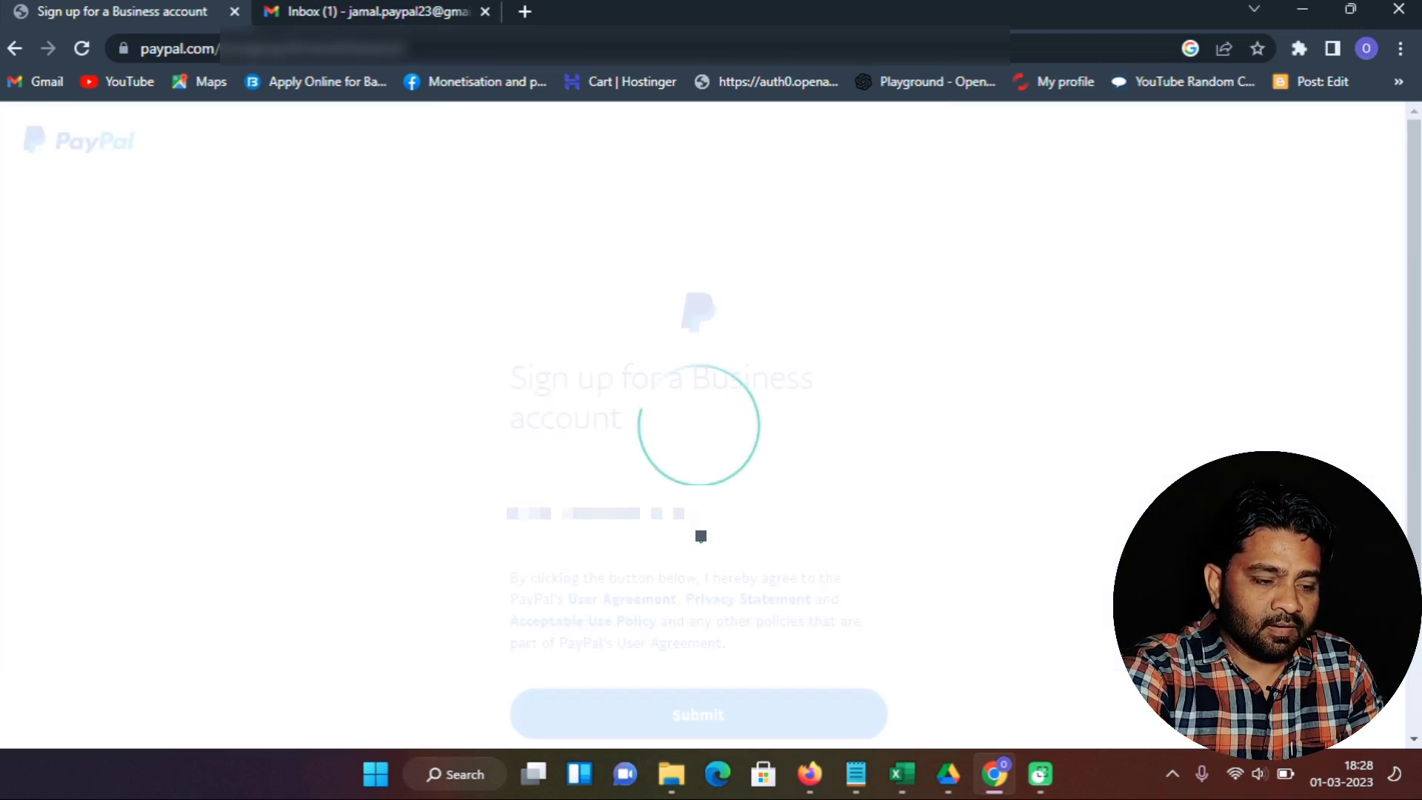
# Step: Enter the account password for the business sign-up and submit it, agreeing to the policies
pyautogui.scroll(-1, 714, 556)
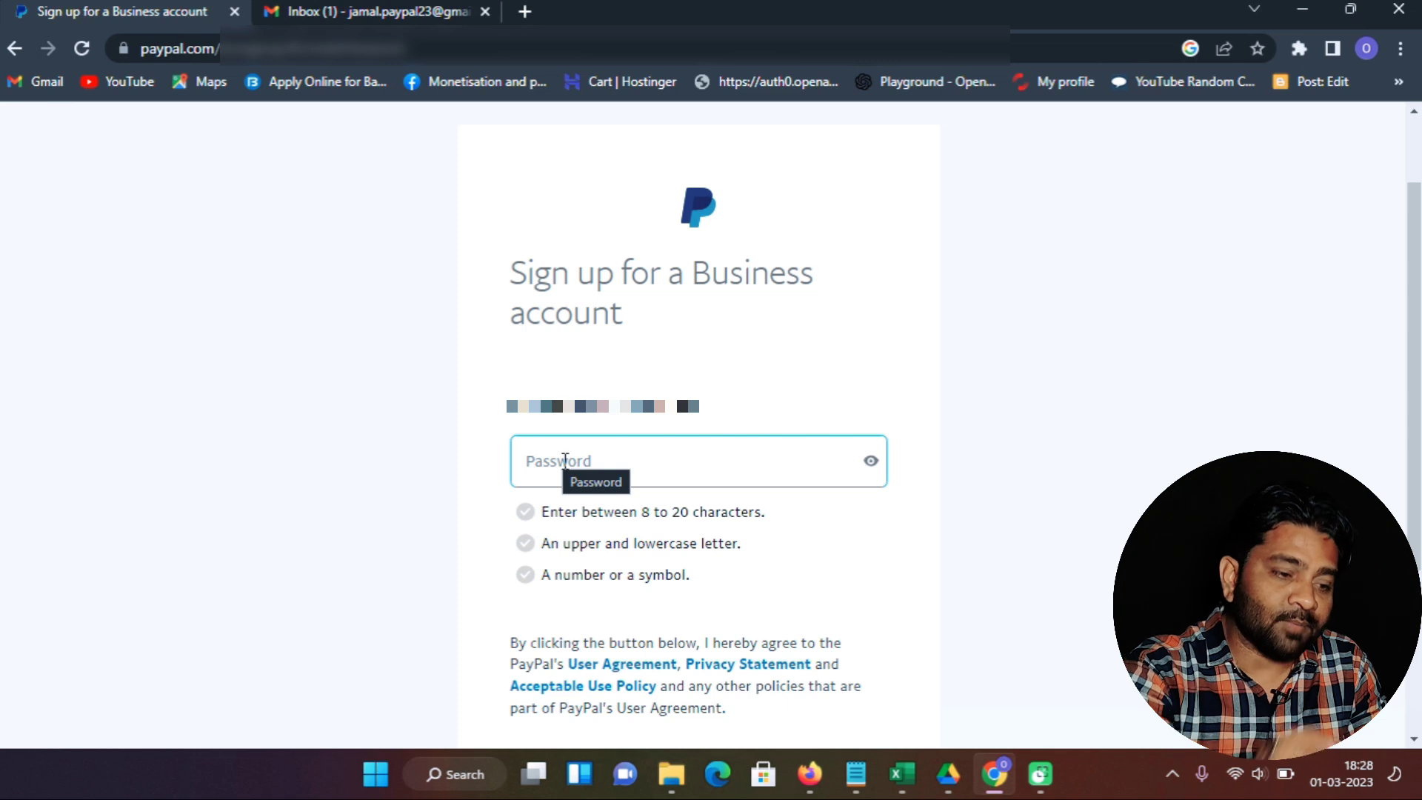
pyautogui.click(565, 461)
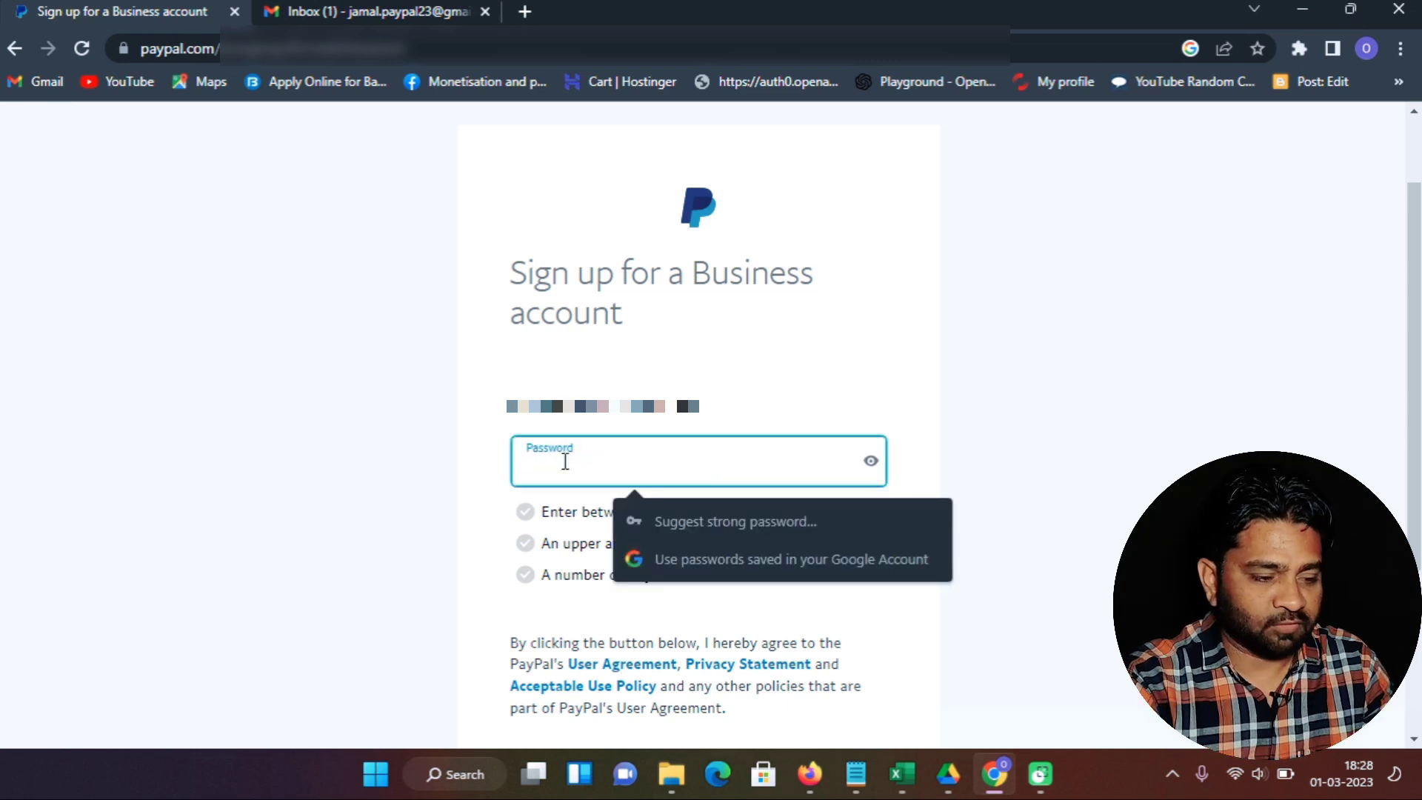
pyautogui.hotkey('ctrl', 'v')
pyautogui.scroll(-1, 826, 457)
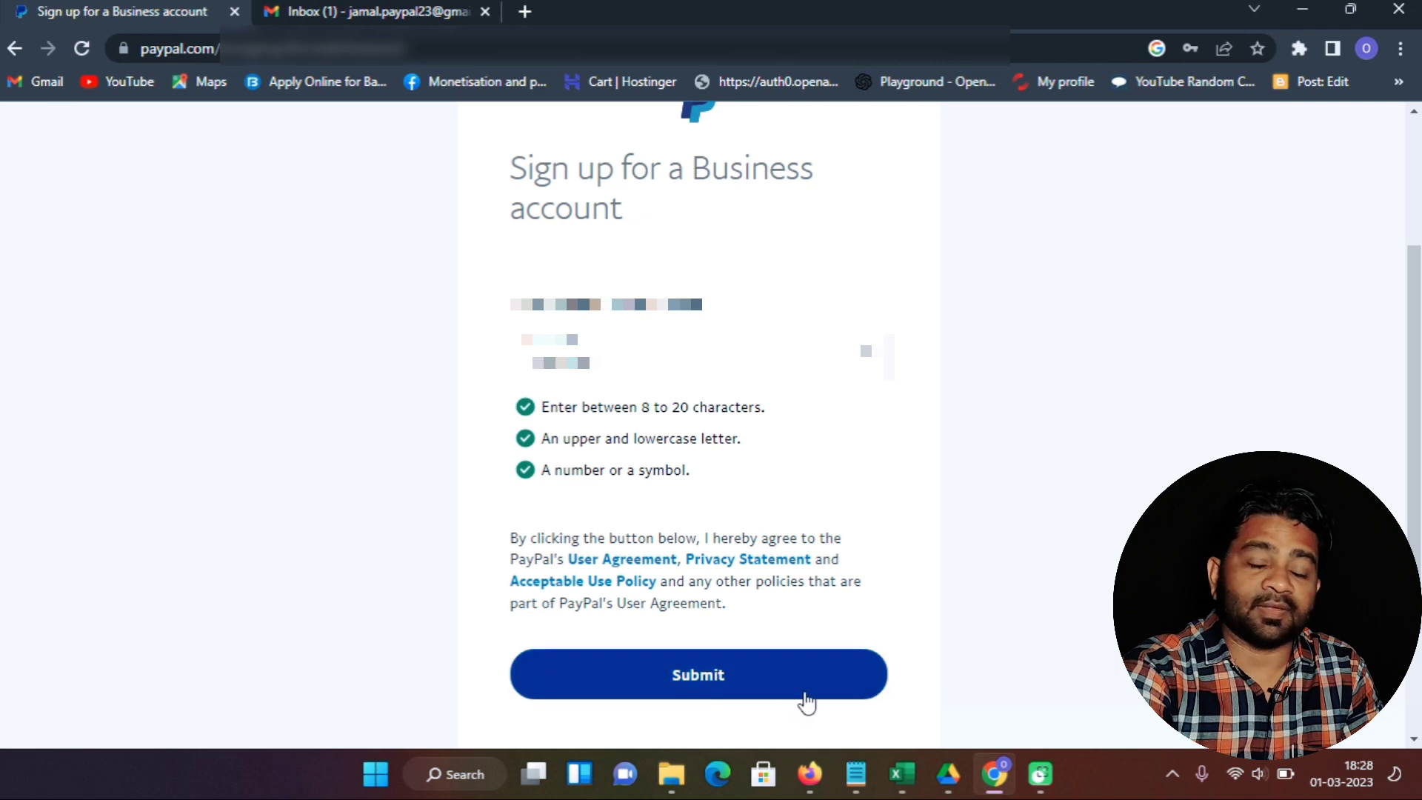
pyautogui.click(740, 700)
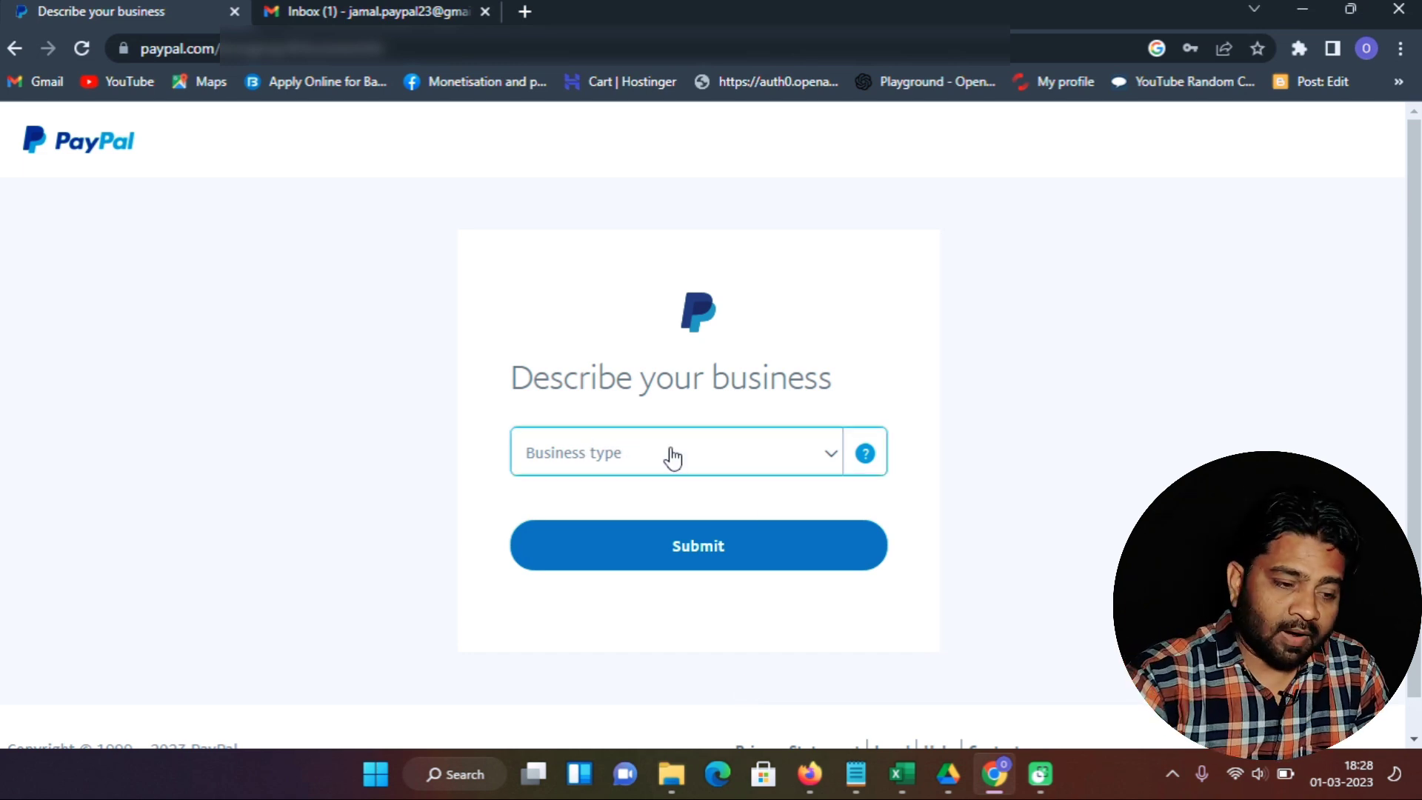
# Step: Set the business type to Individual in the business description form
pyautogui.click(834, 468)
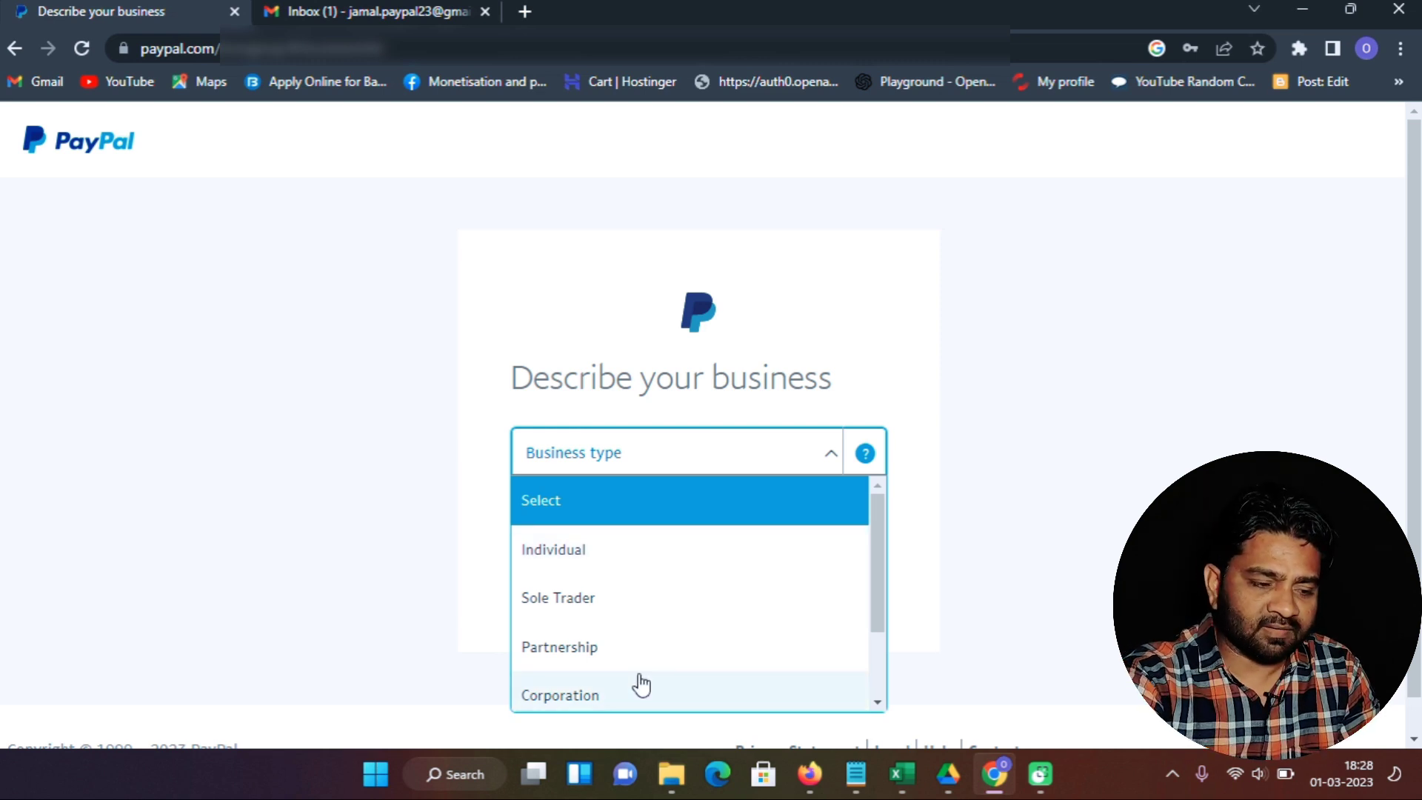
pyautogui.scroll(-2, 640, 615)
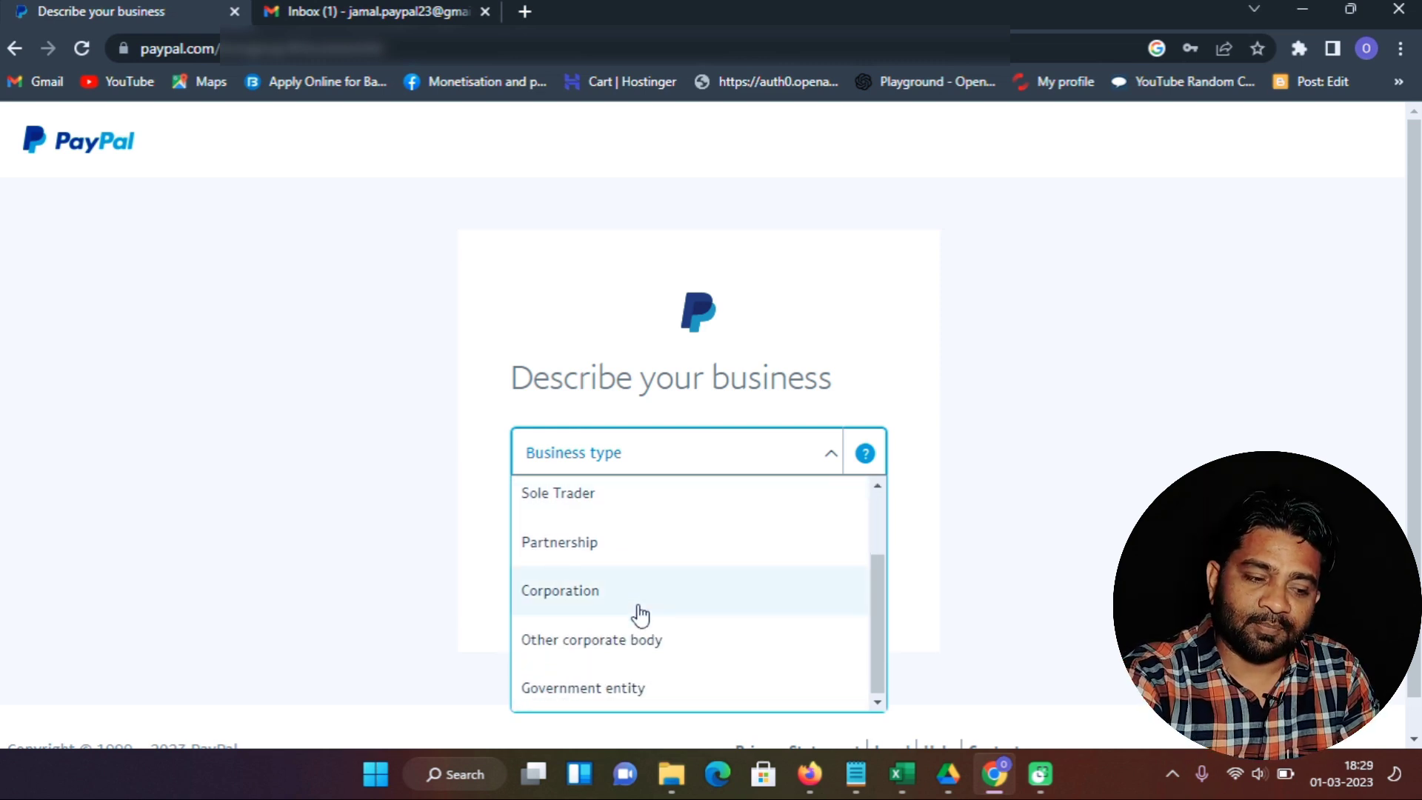
pyautogui.scroll(3, 686, 581)
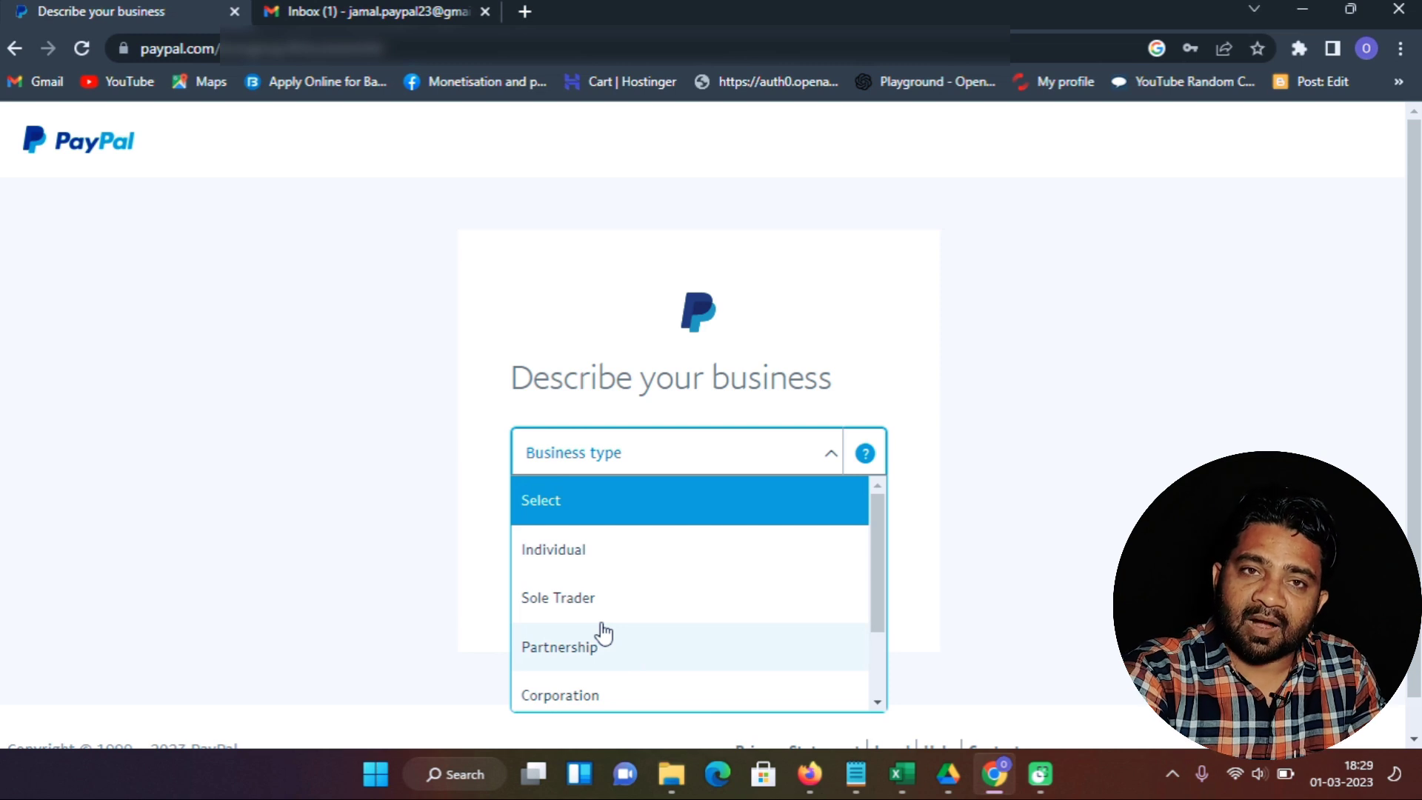
pyautogui.scroll(-2, 604, 634)
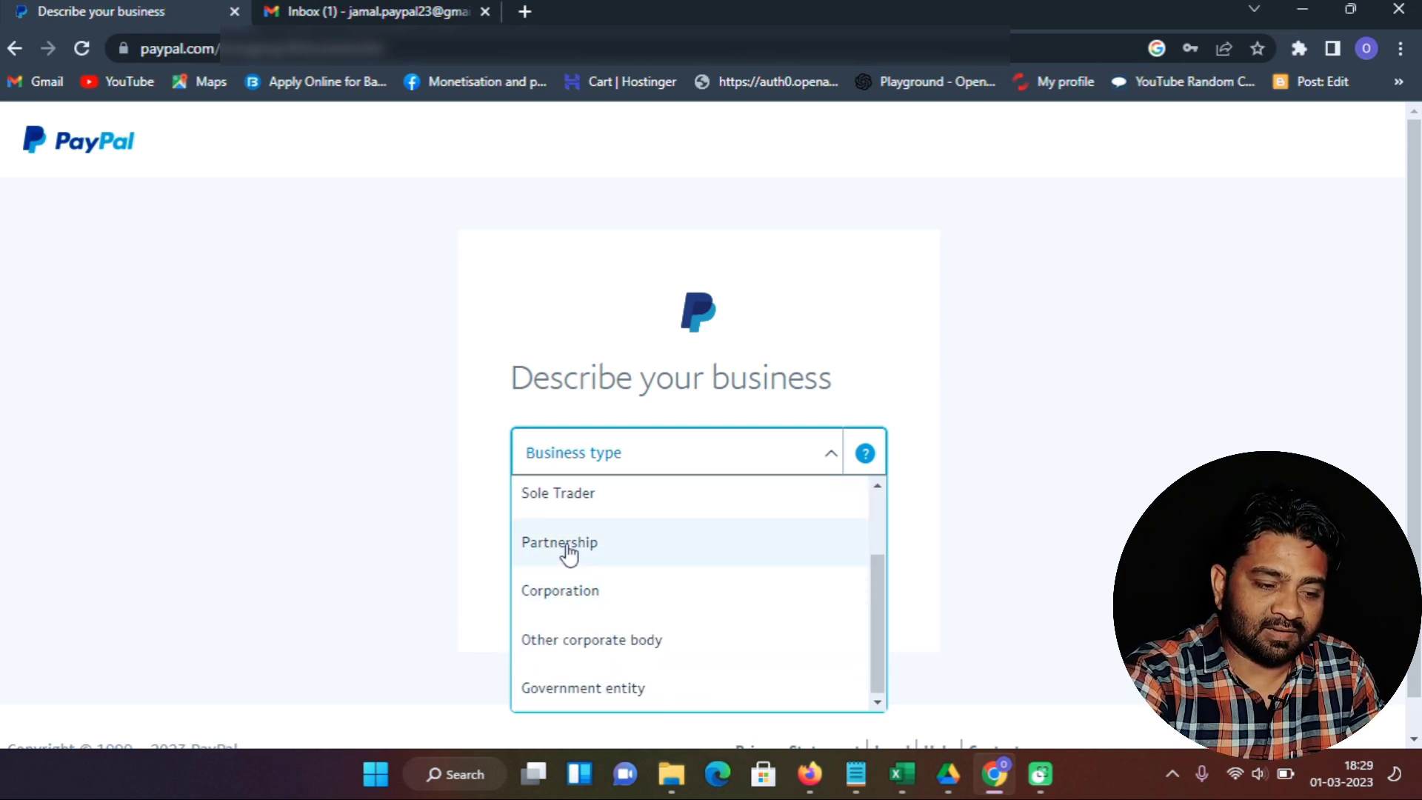
pyautogui.scroll(2, 786, 563)
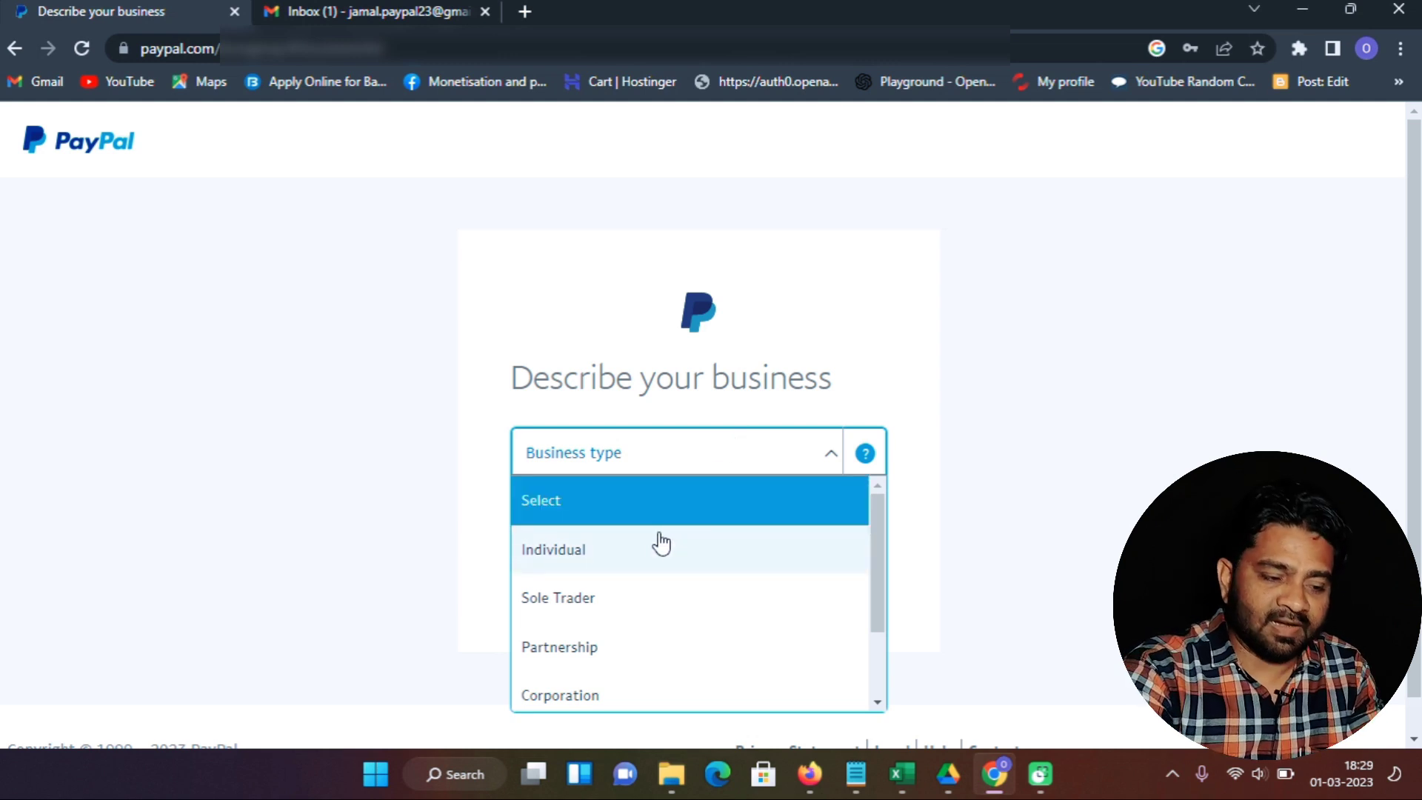
pyautogui.click(575, 546)
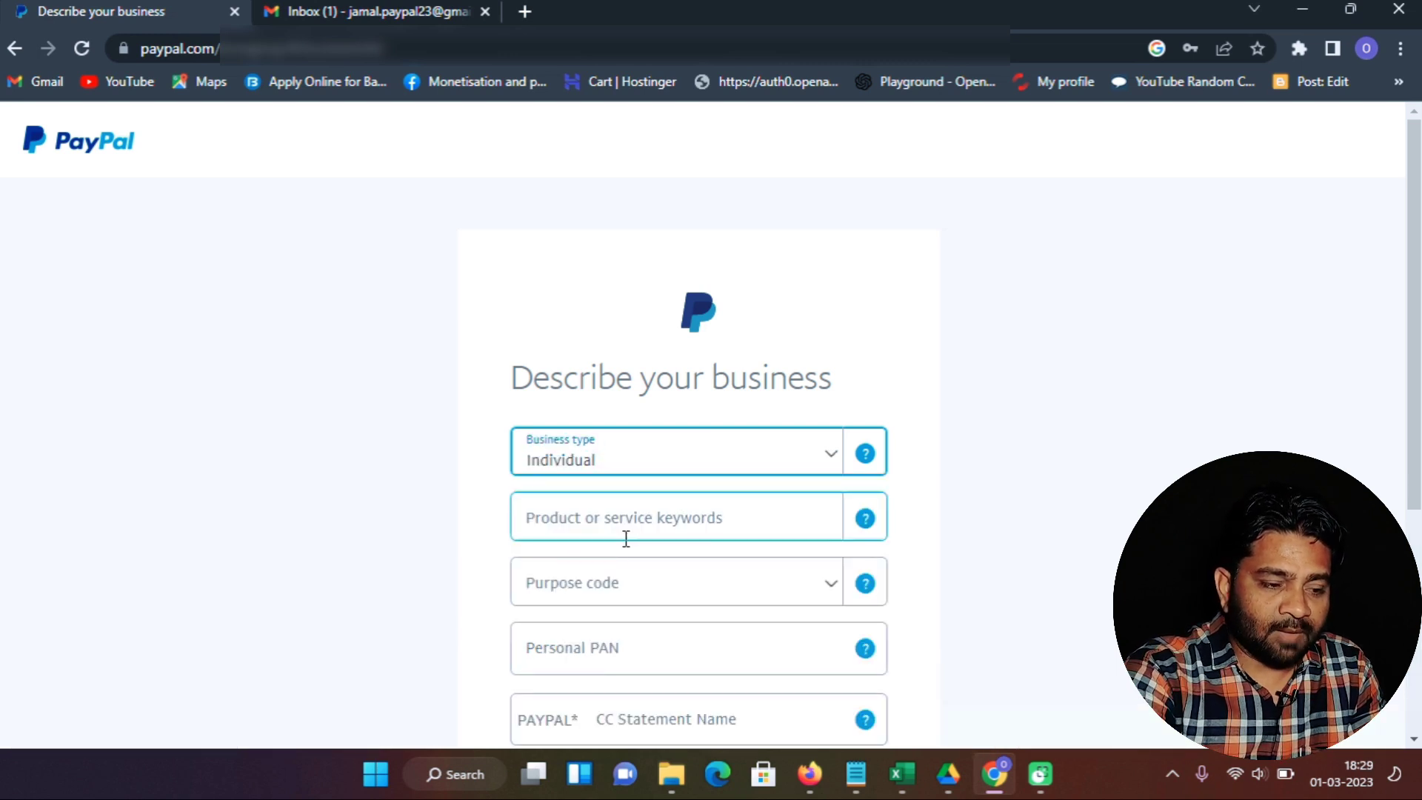
# Step: Look up "Digi" for the product or service keywords and choose Digital Goods Media-Books, Movies, Music
pyautogui.scroll(-3, 626, 538)
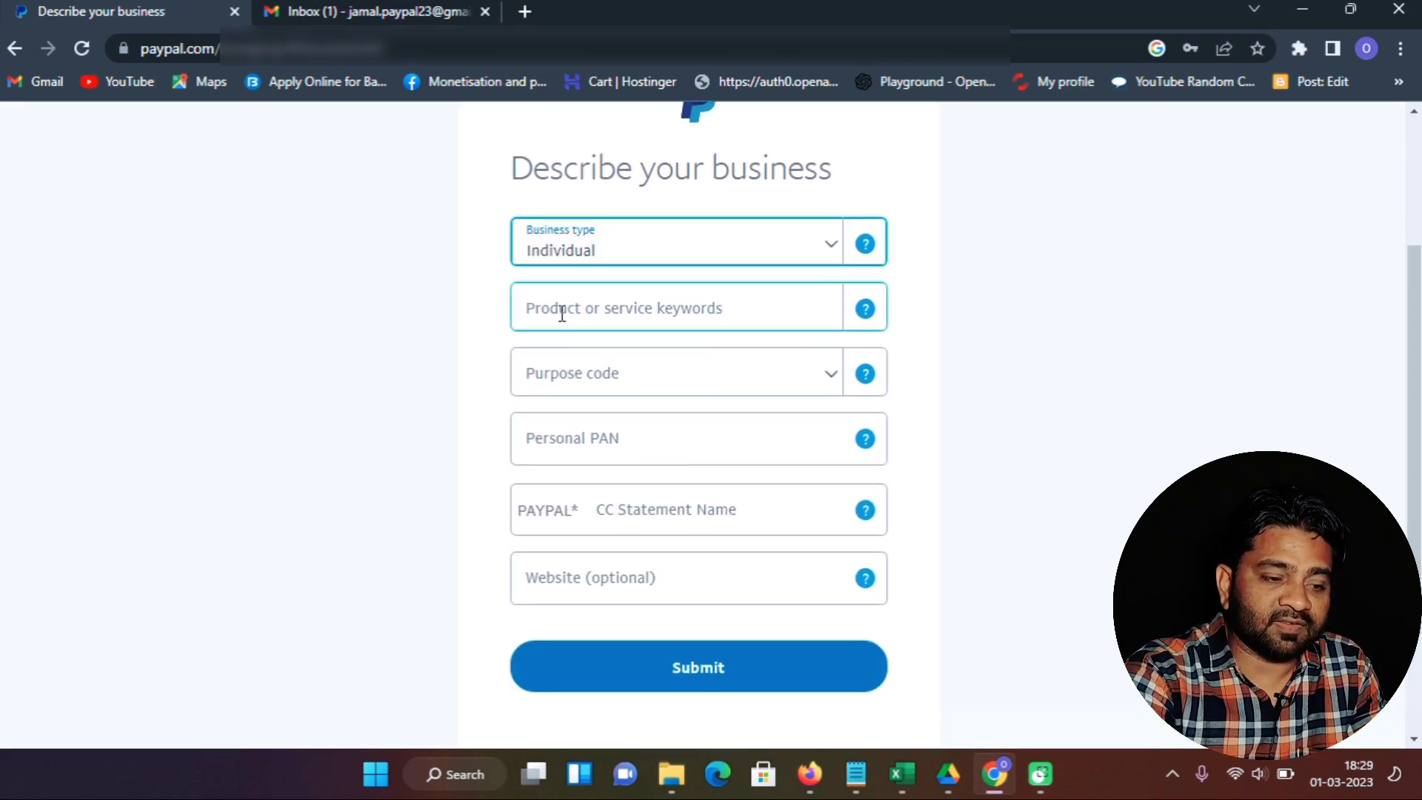
pyautogui.click(779, 315)
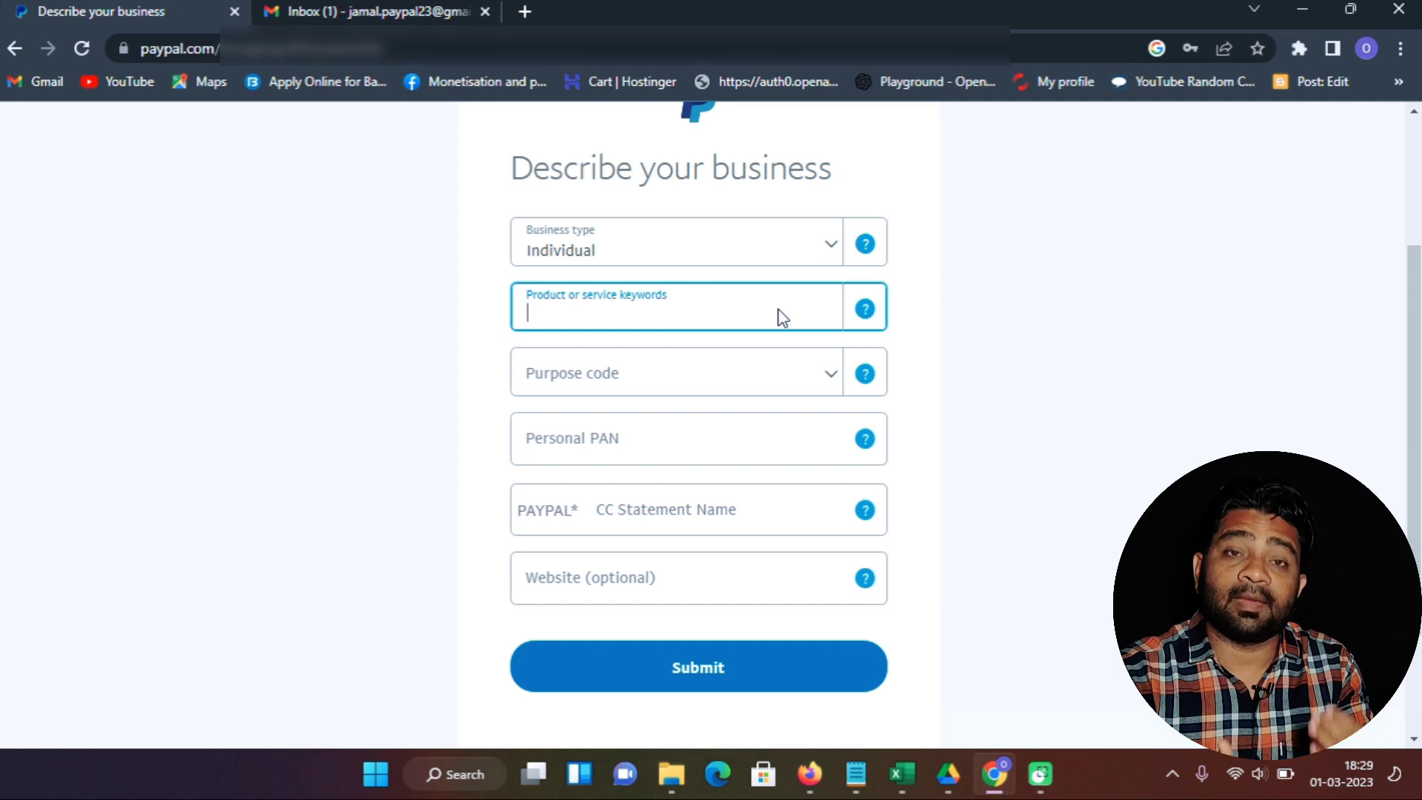
pyautogui.click(602, 315)
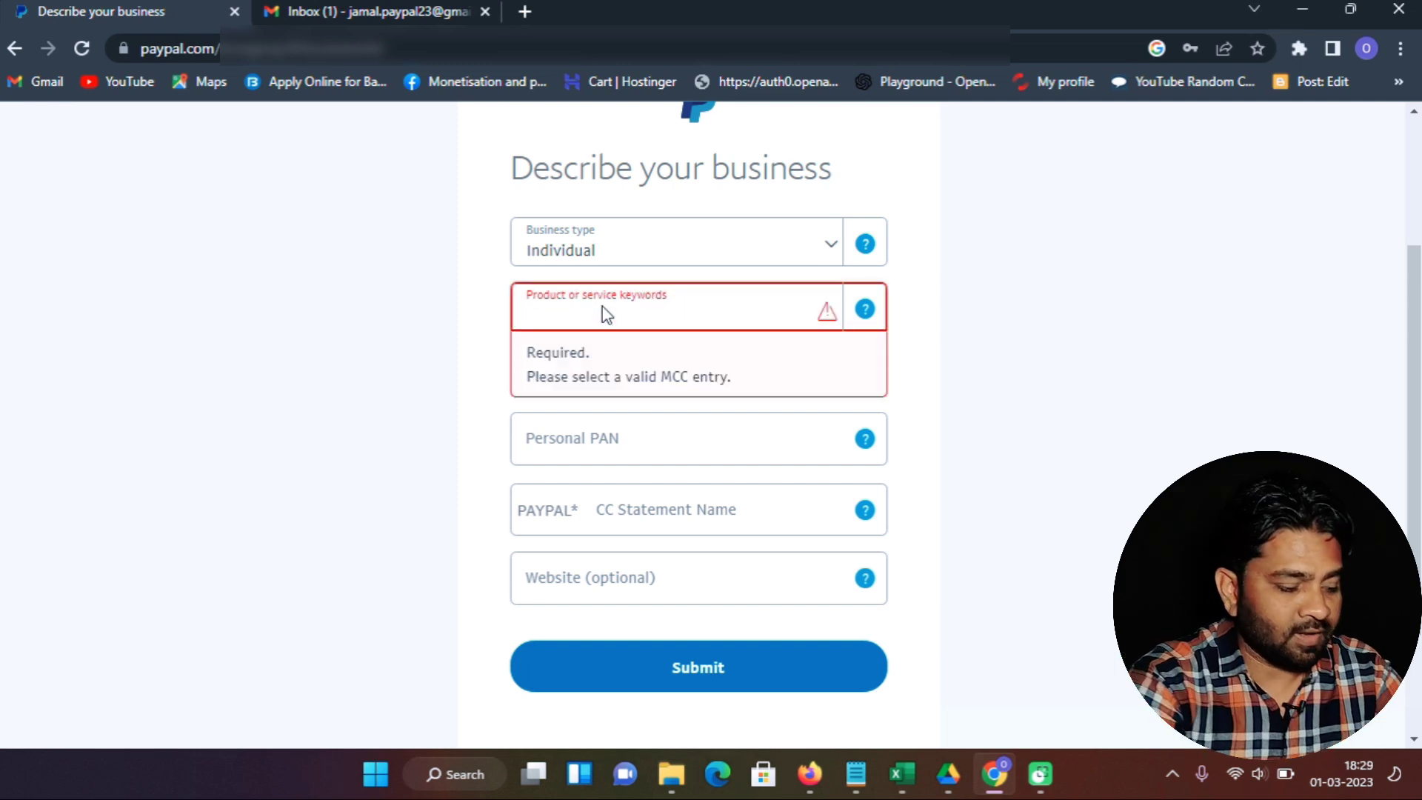
pyautogui.write('Di')
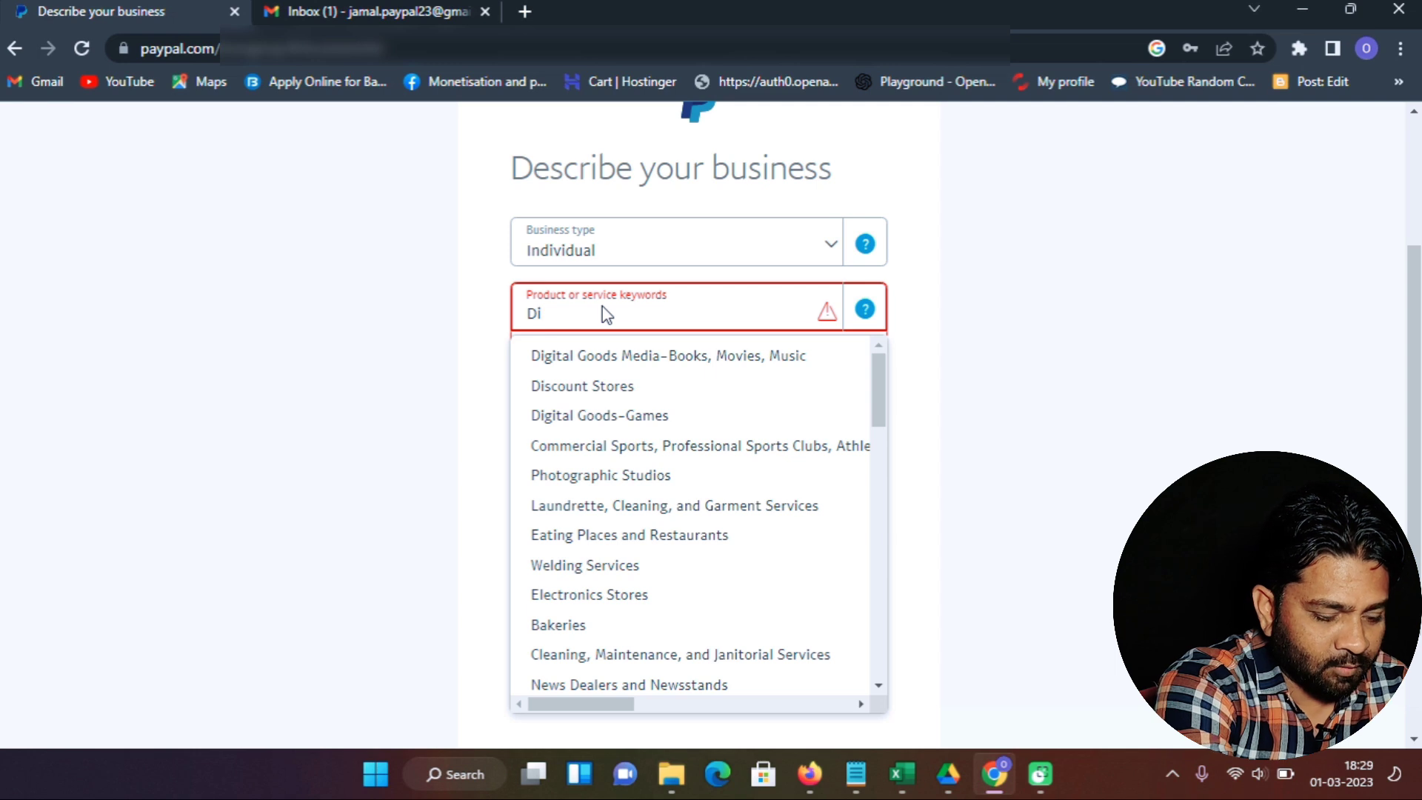
pyautogui.write('gi')
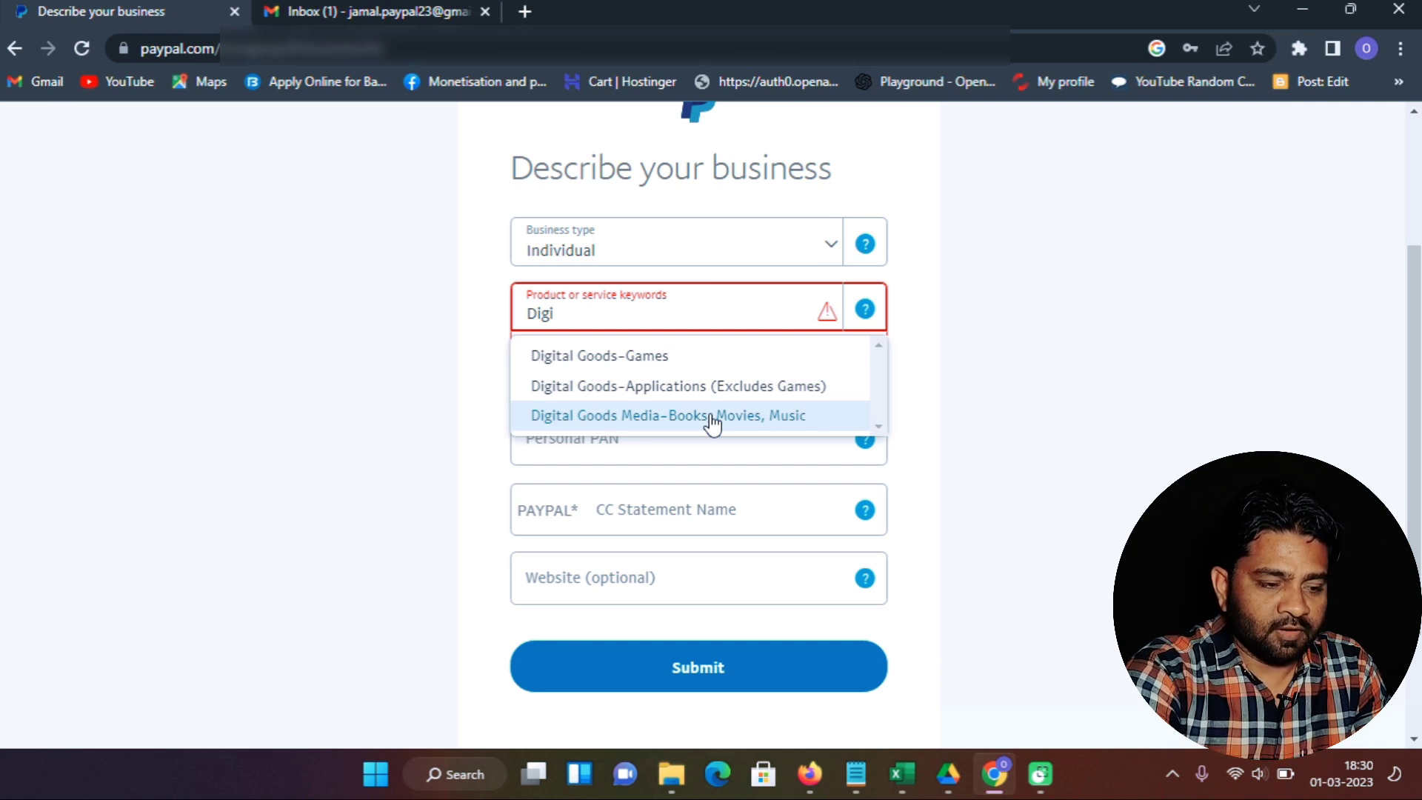
pyautogui.click(712, 421)
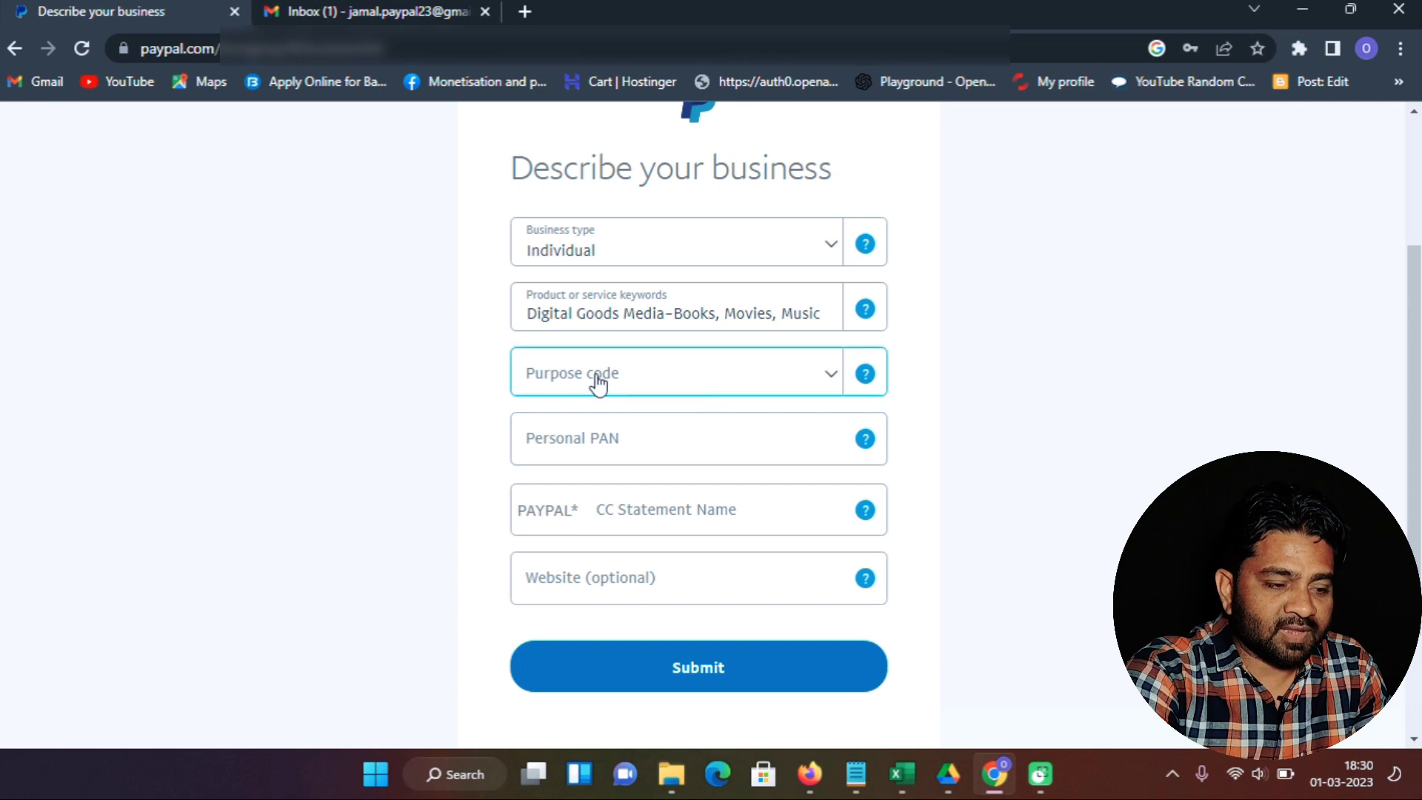
# Step: Set the purpose code to P1006 - Business and management consultancy
pyautogui.click(658, 378)
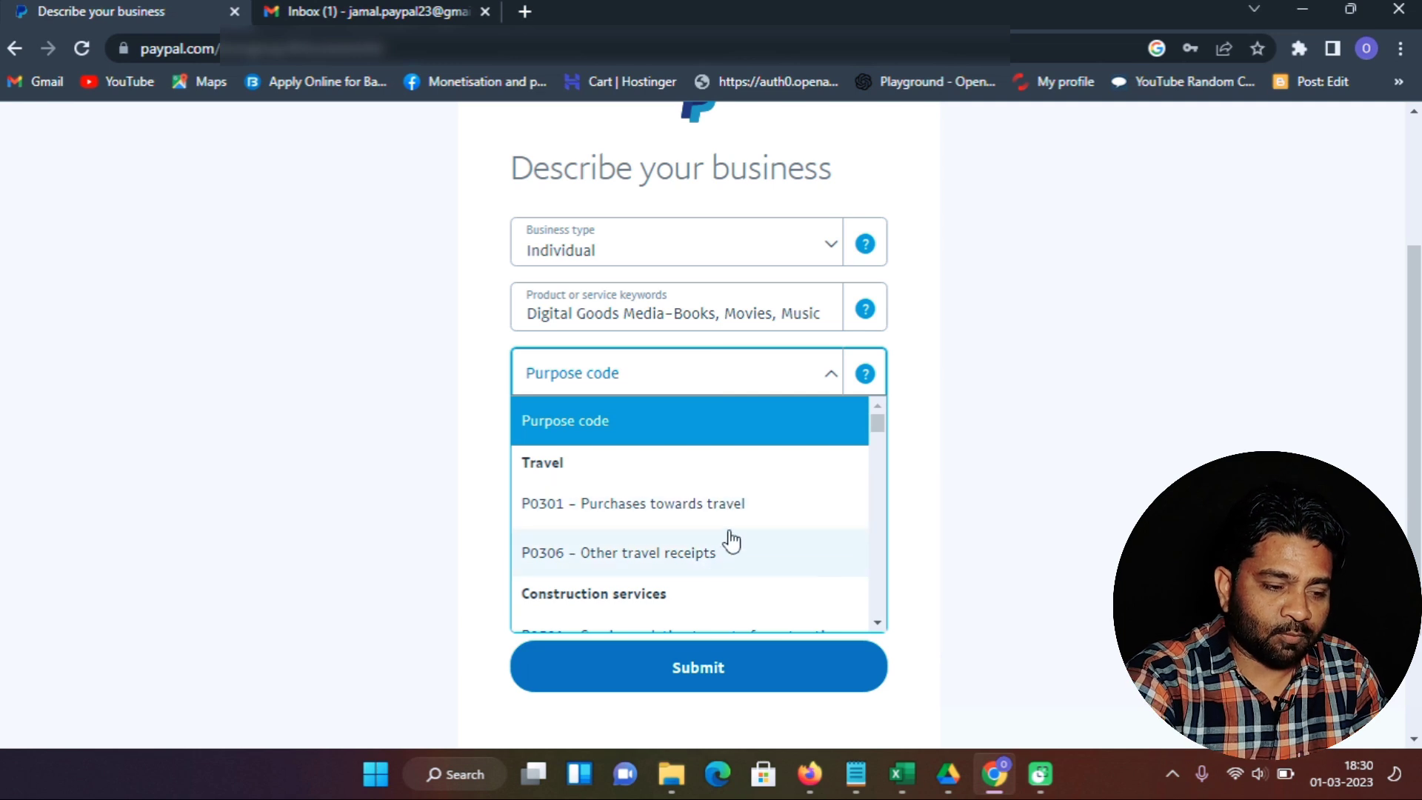
pyautogui.scroll(-4, 735, 529)
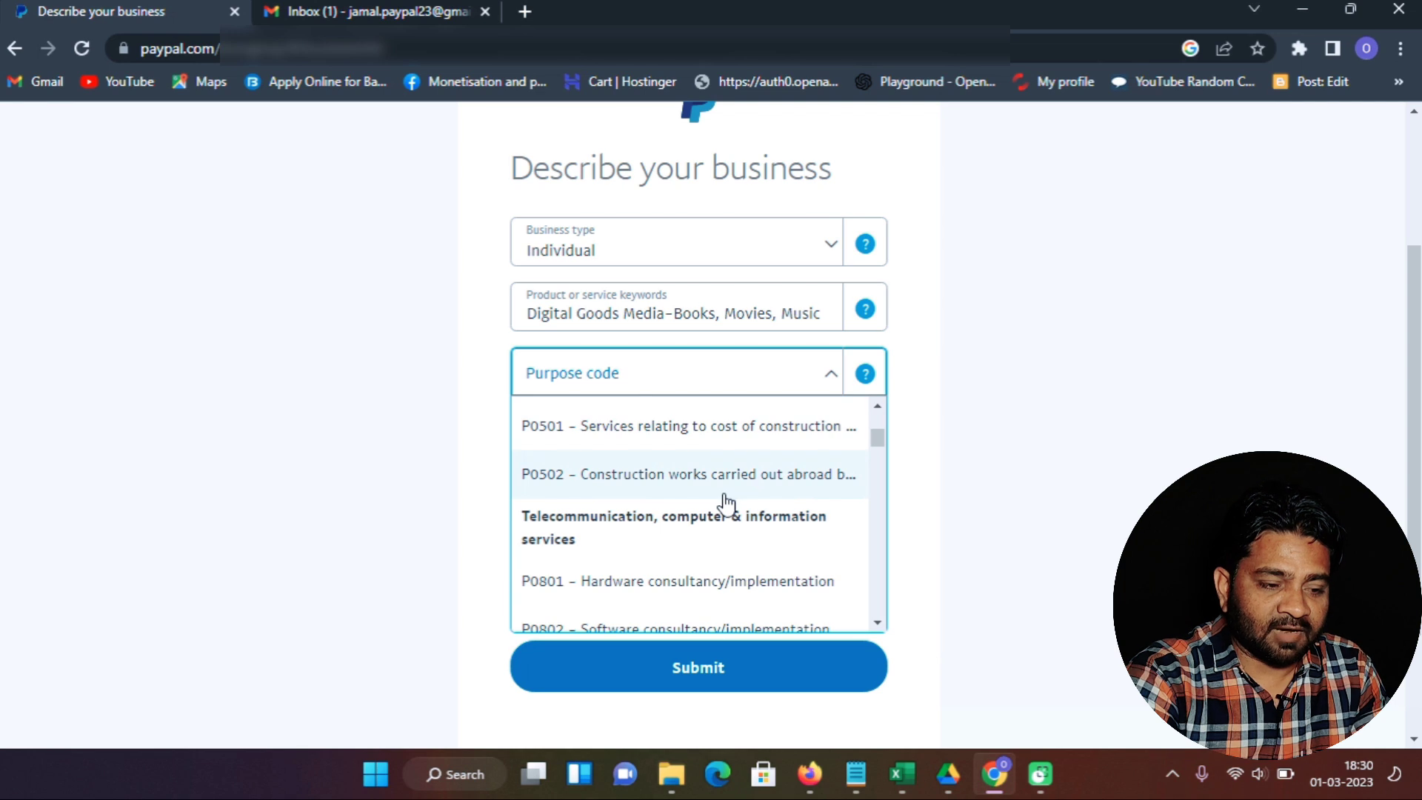
pyautogui.scroll(-10, 728, 519)
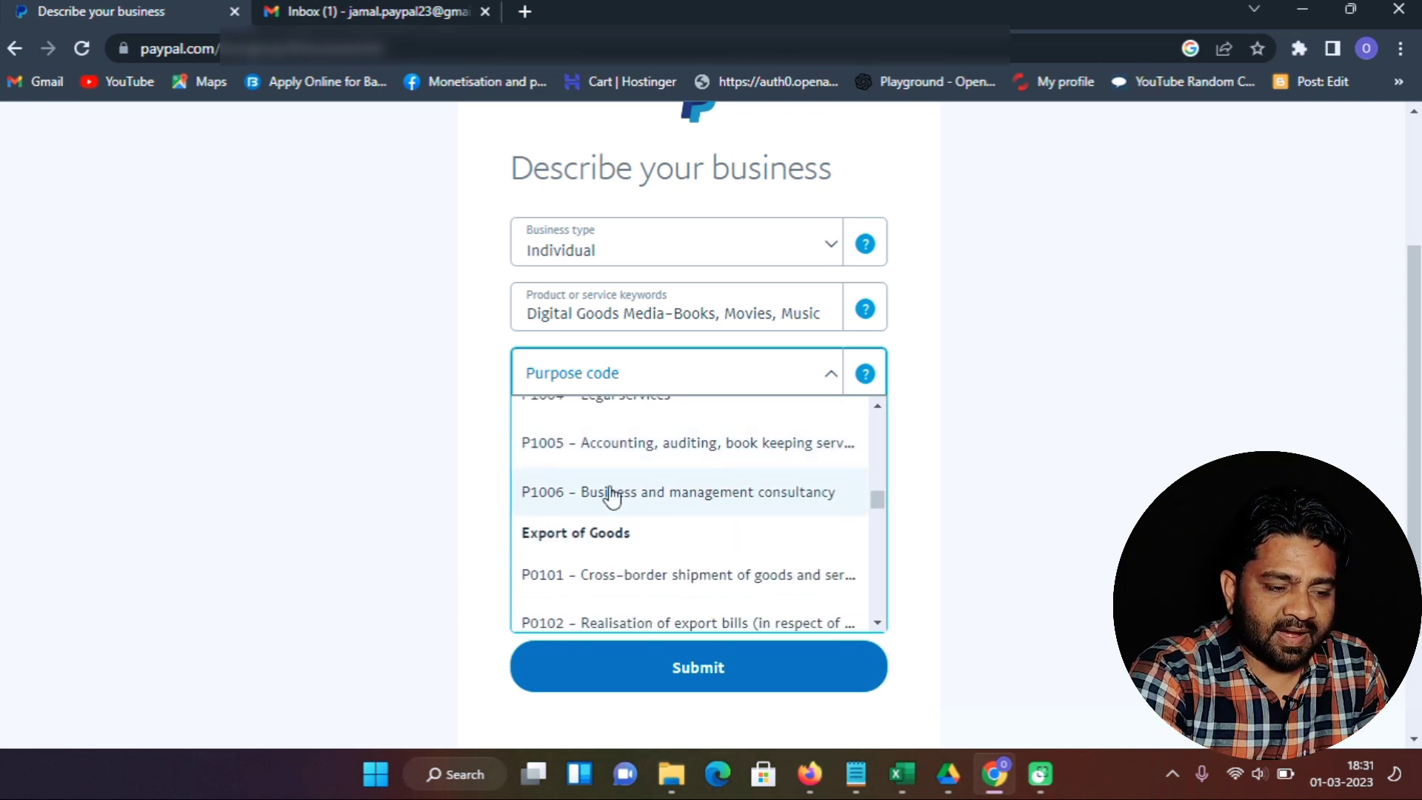
pyautogui.click(712, 495)
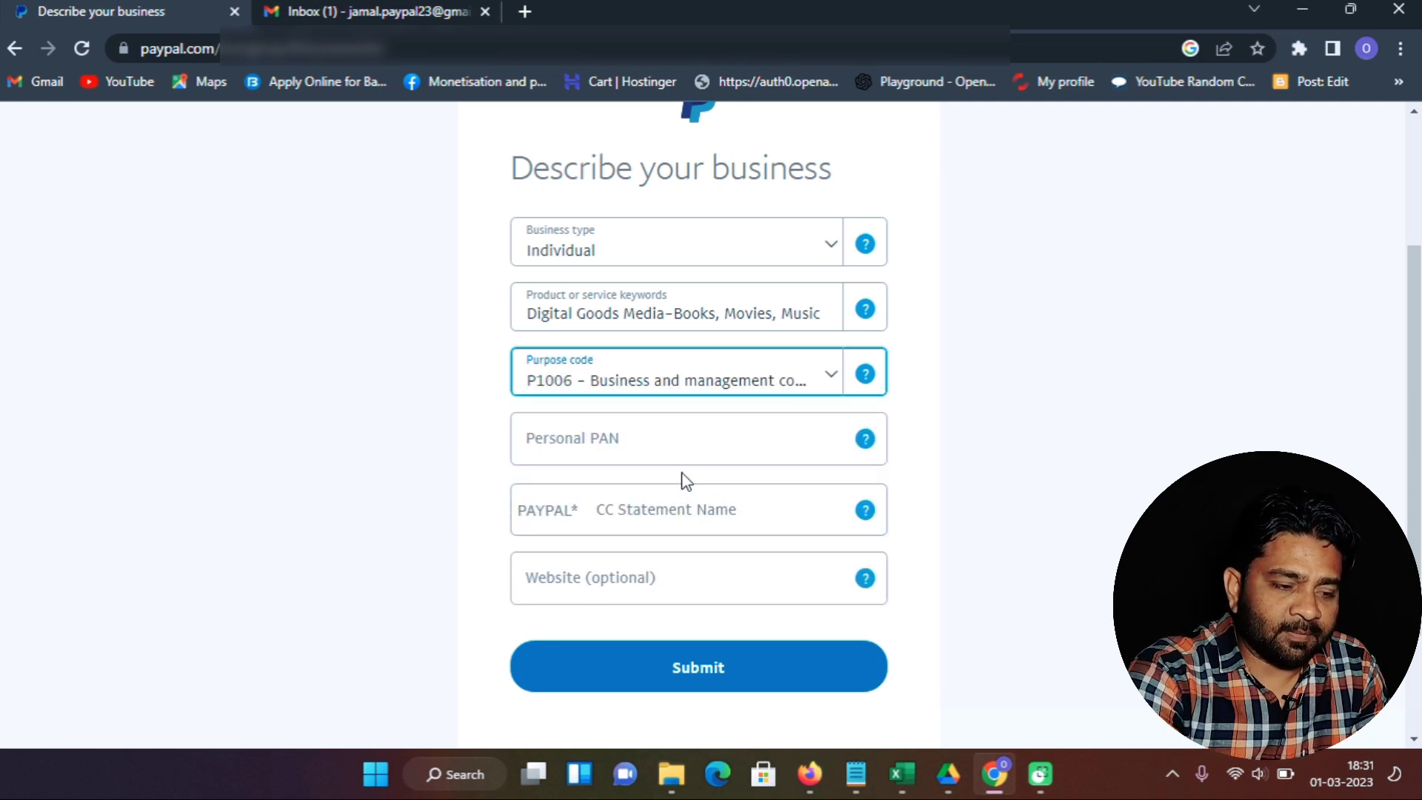
# Step: Fill in the personal PAN and the CC statement name, leave the optional website empty, and submit the business description
pyautogui.click(624, 440)
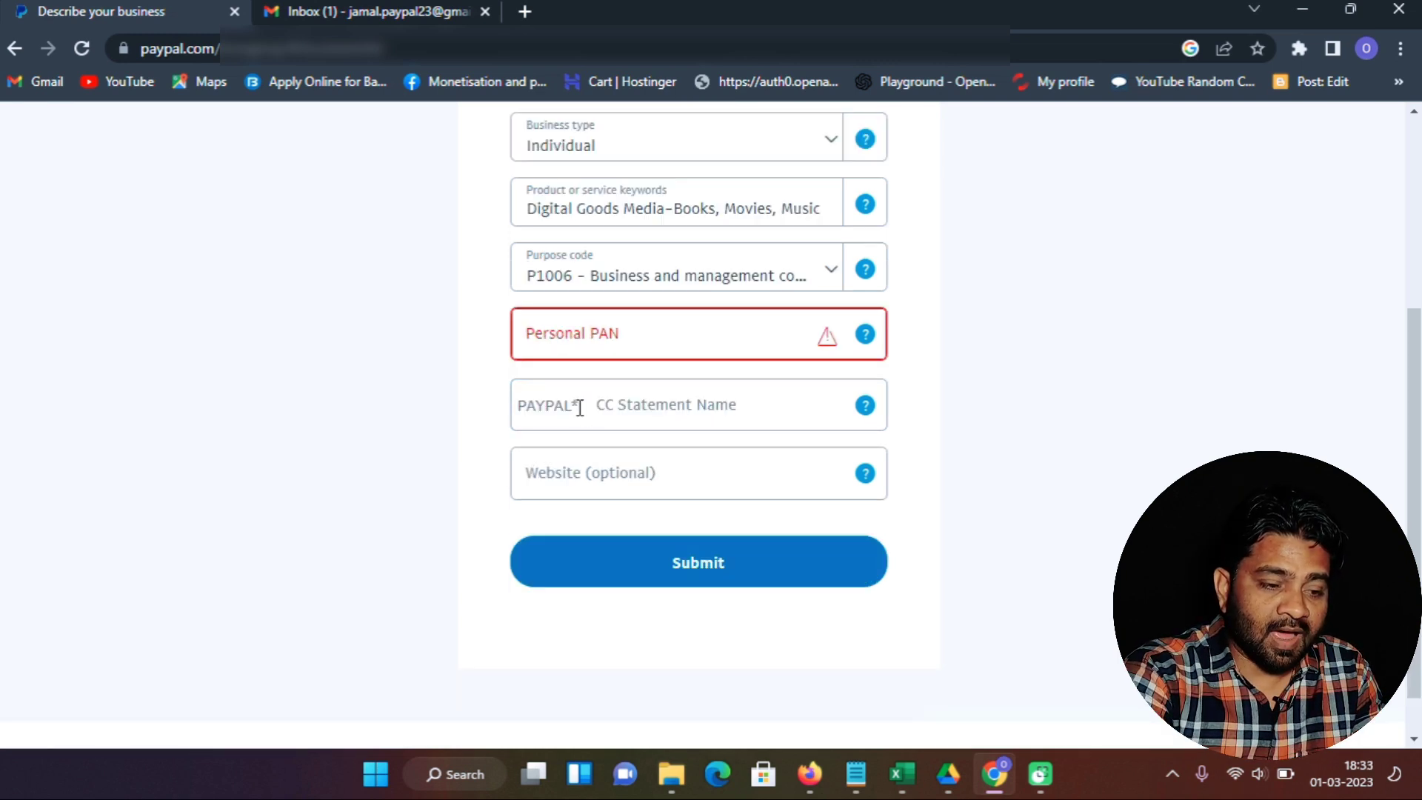
pyautogui.click(689, 404)
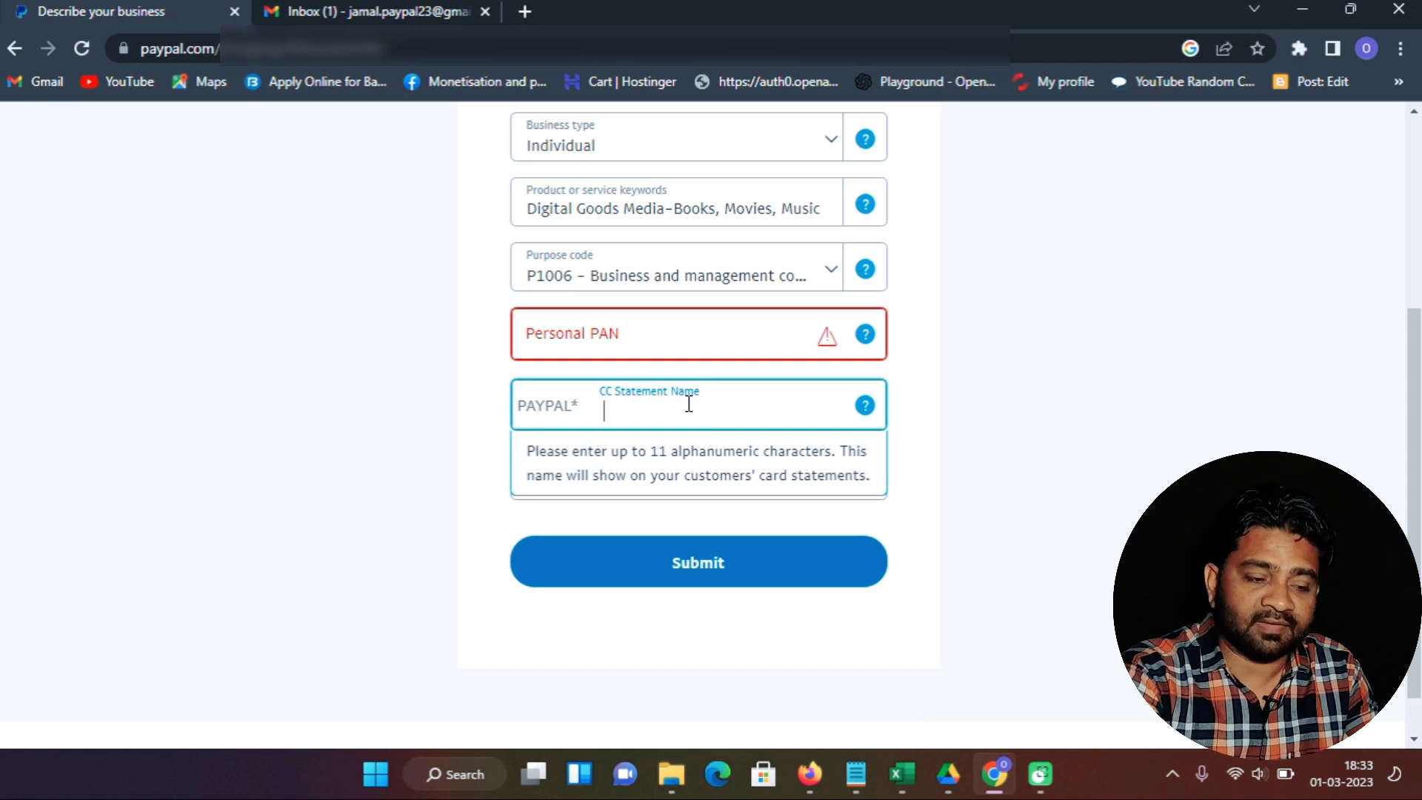
pyautogui.click(815, 416)
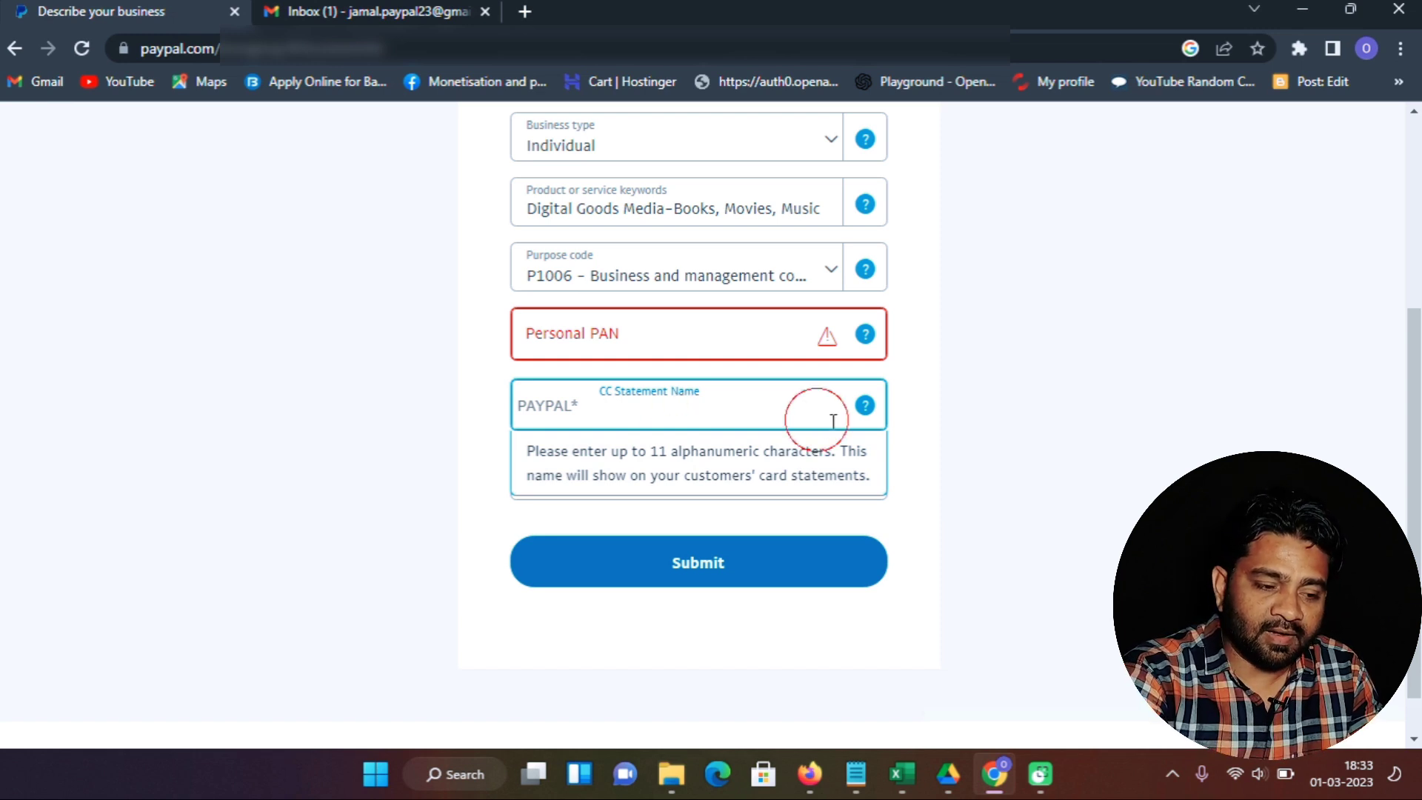
pyautogui.click(647, 474)
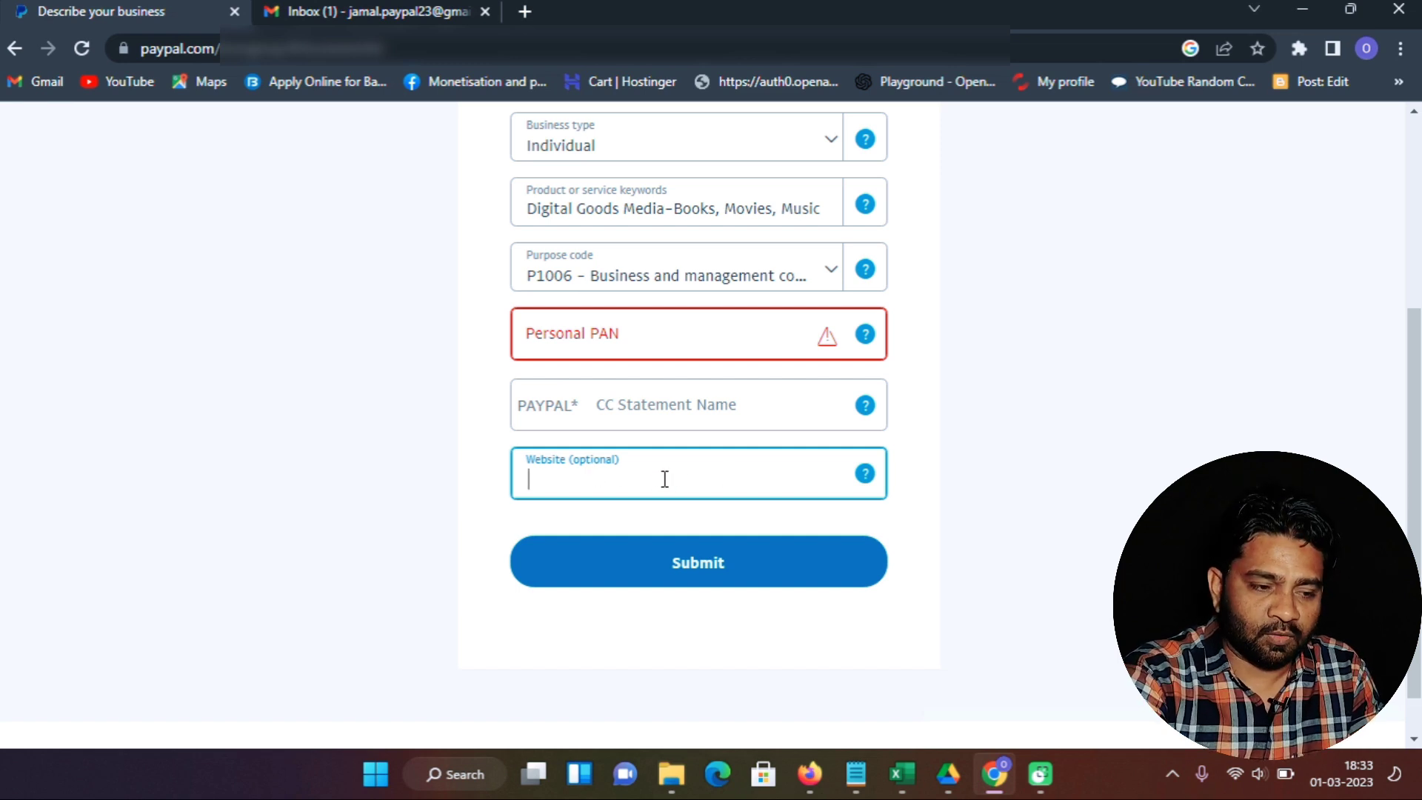
pyautogui.click(641, 340)
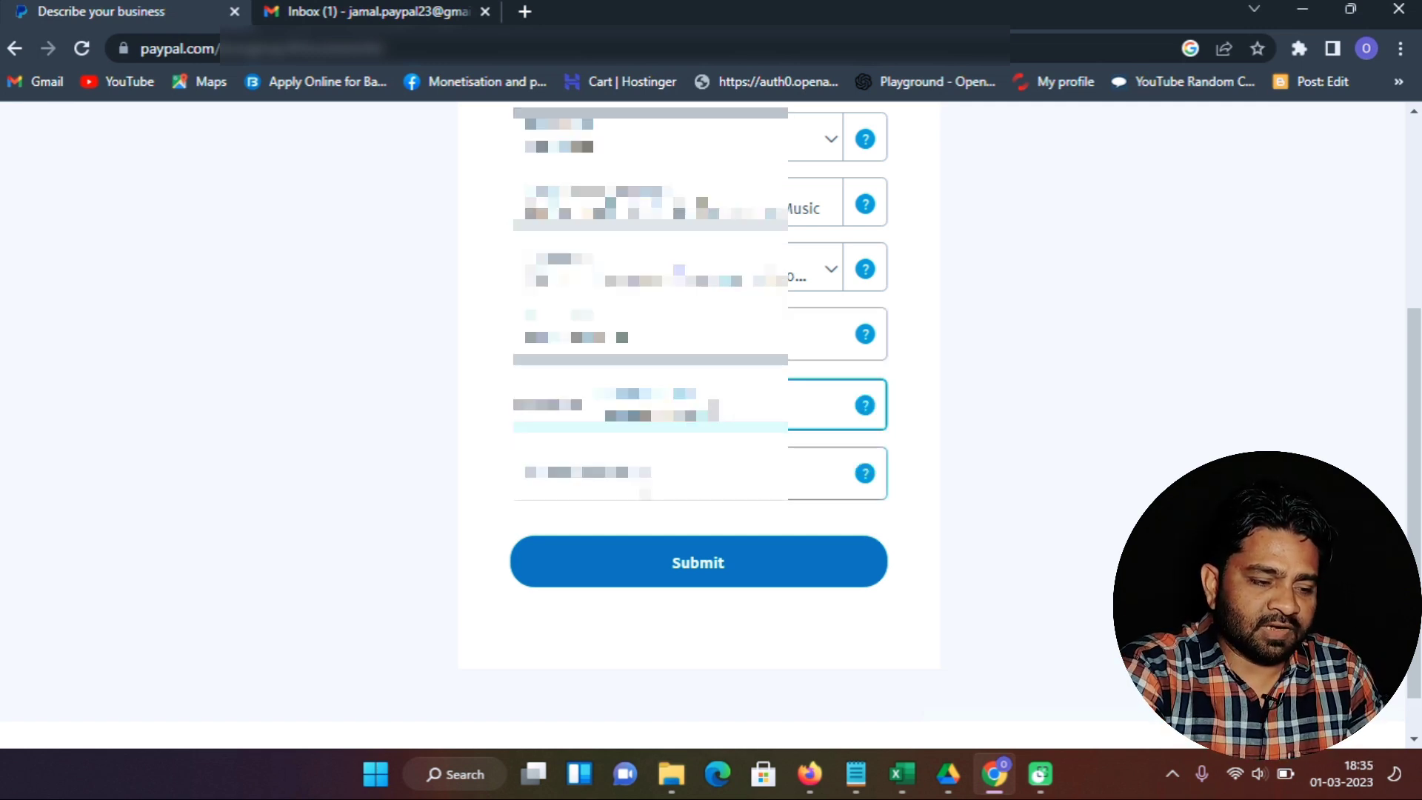
pyautogui.click(712, 569)
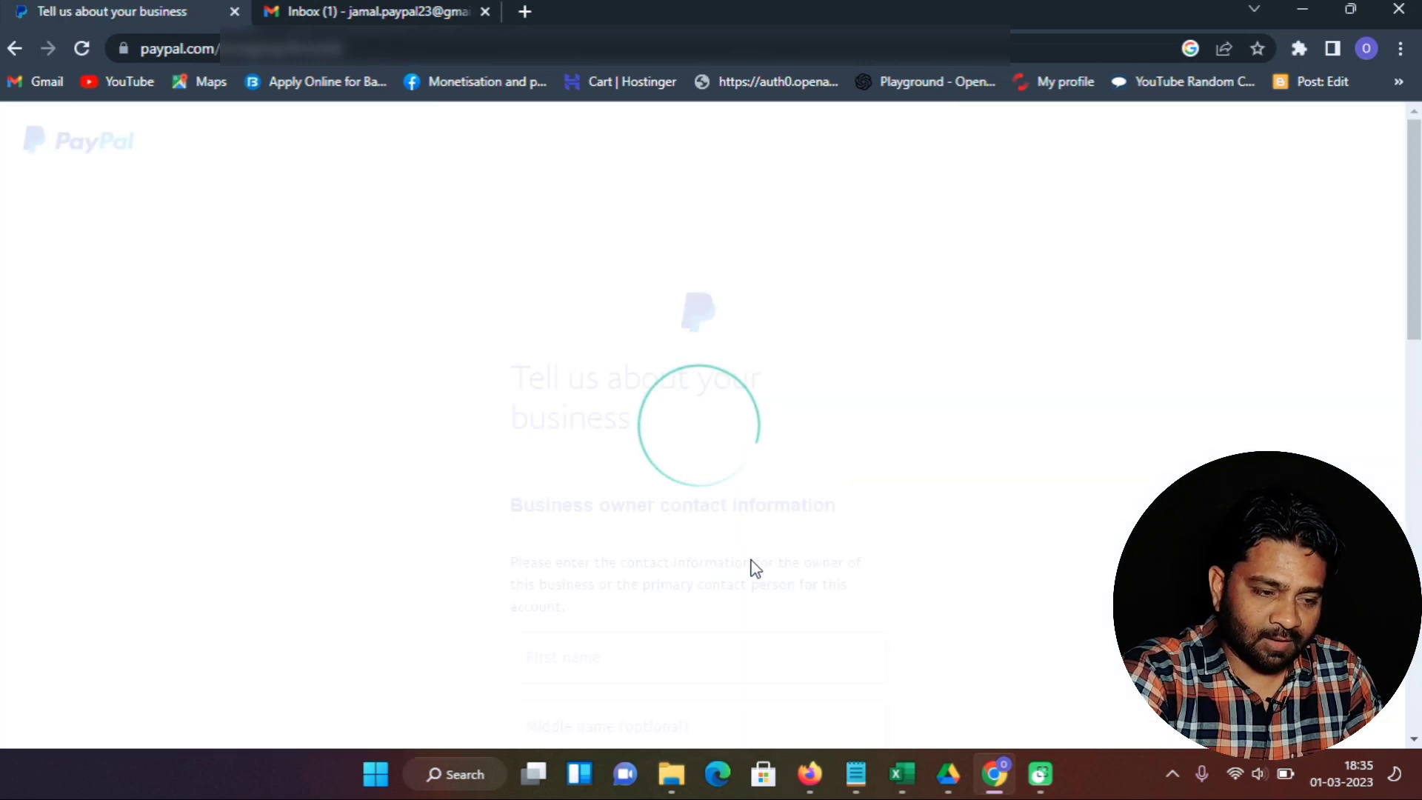
pyautogui.scroll(-5, 752, 559)
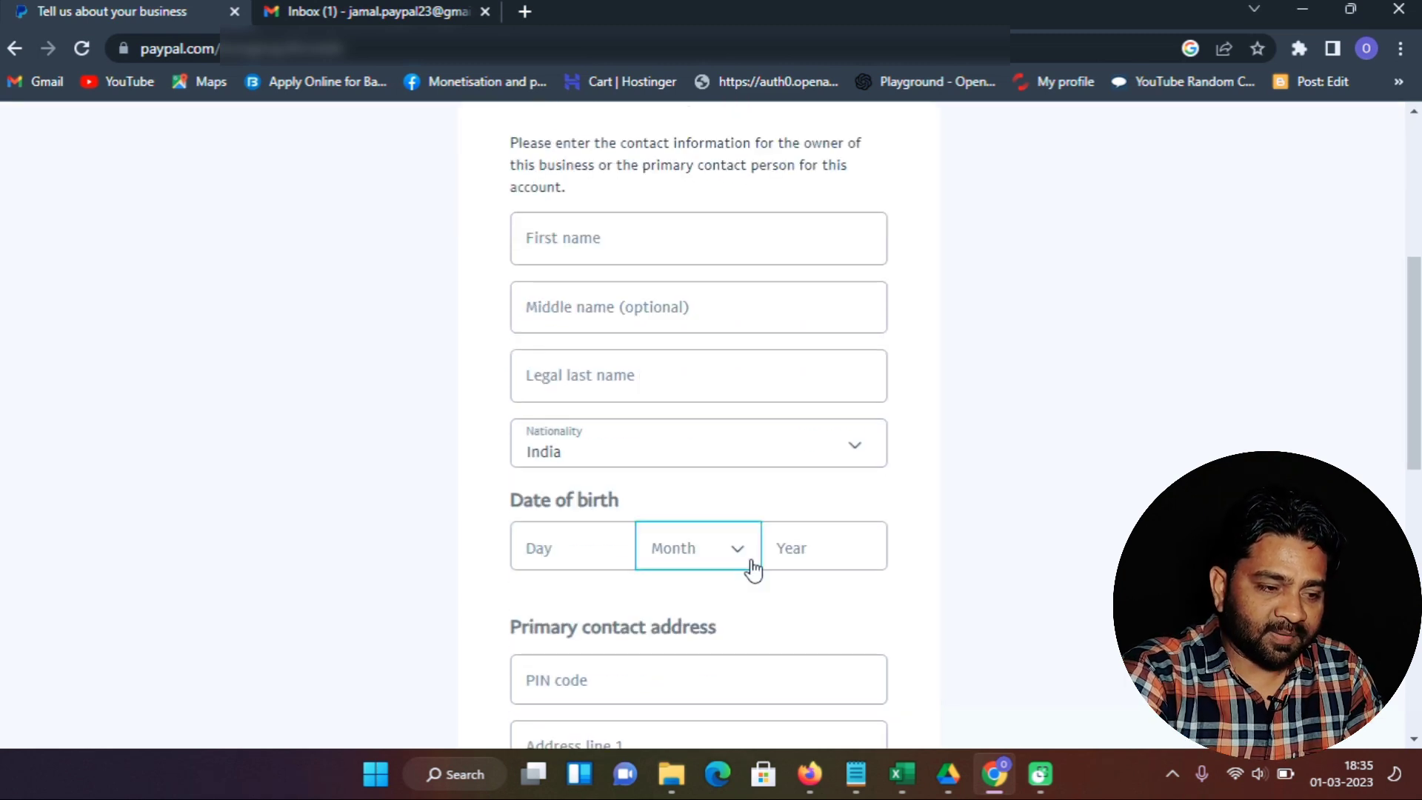
# Step: Review the business owner form's name, nationality, date of birth, and primary contact address fields
pyautogui.scroll(1, 753, 563)
pyautogui.scroll(-1, 655, 276)
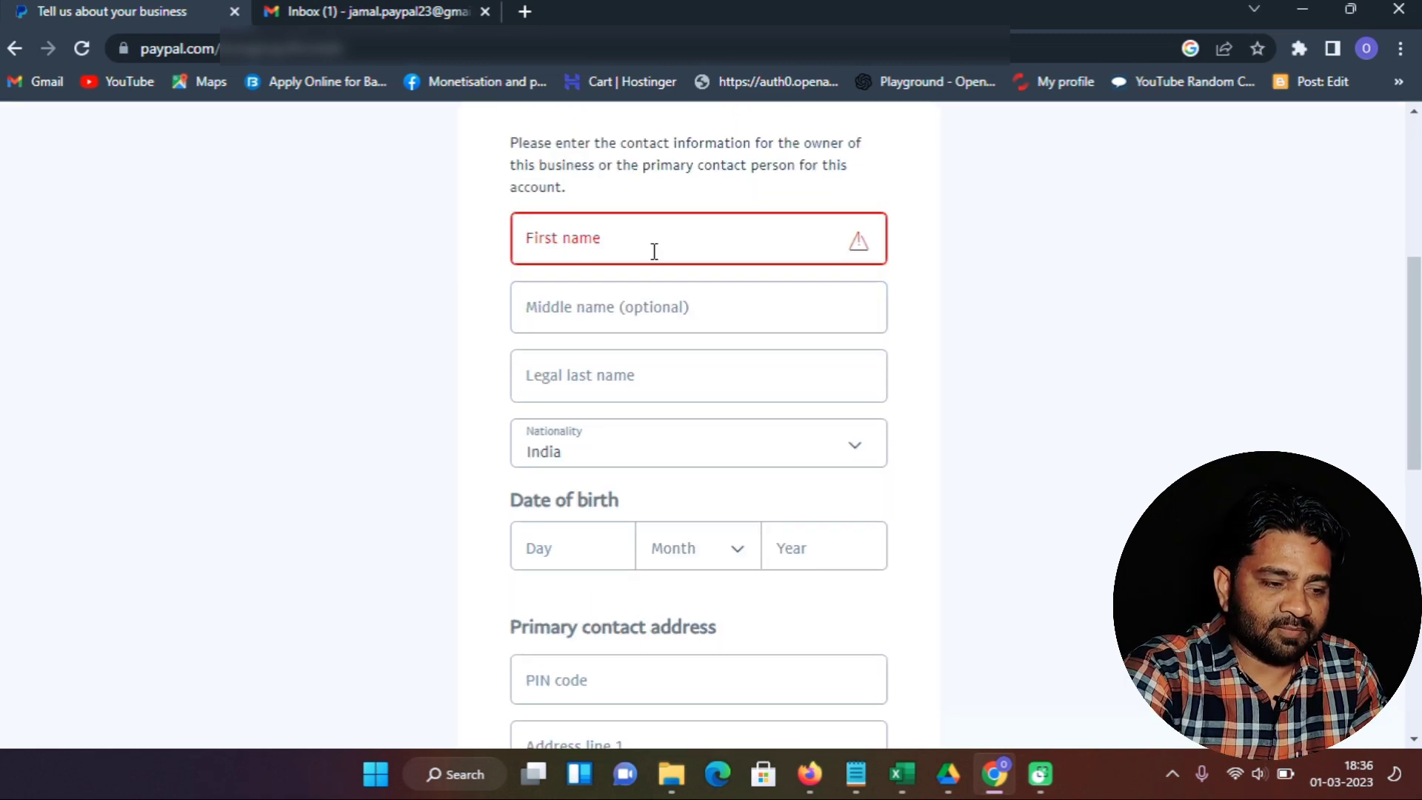
pyautogui.click(655, 252)
pyautogui.click(853, 348)
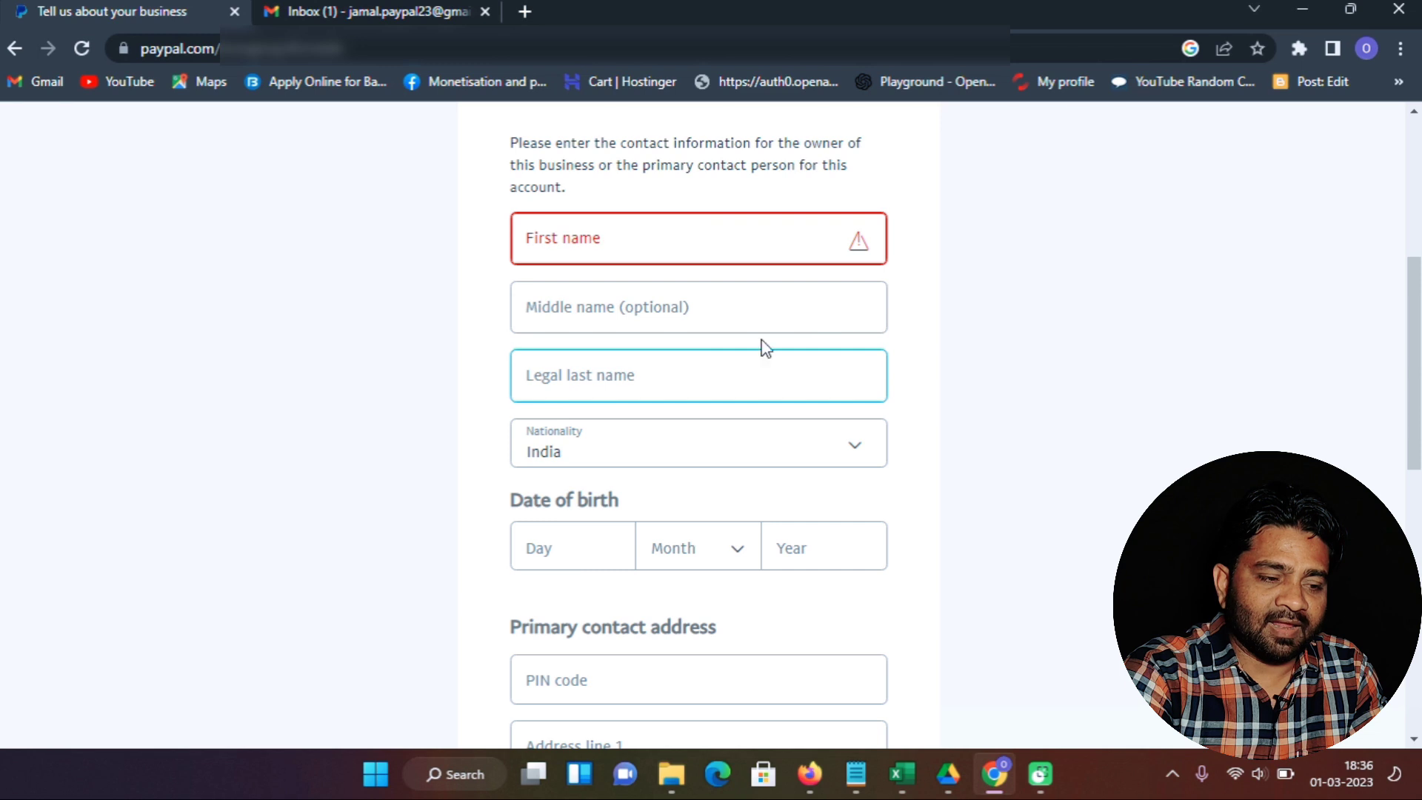
pyautogui.click(731, 311)
pyautogui.click(681, 382)
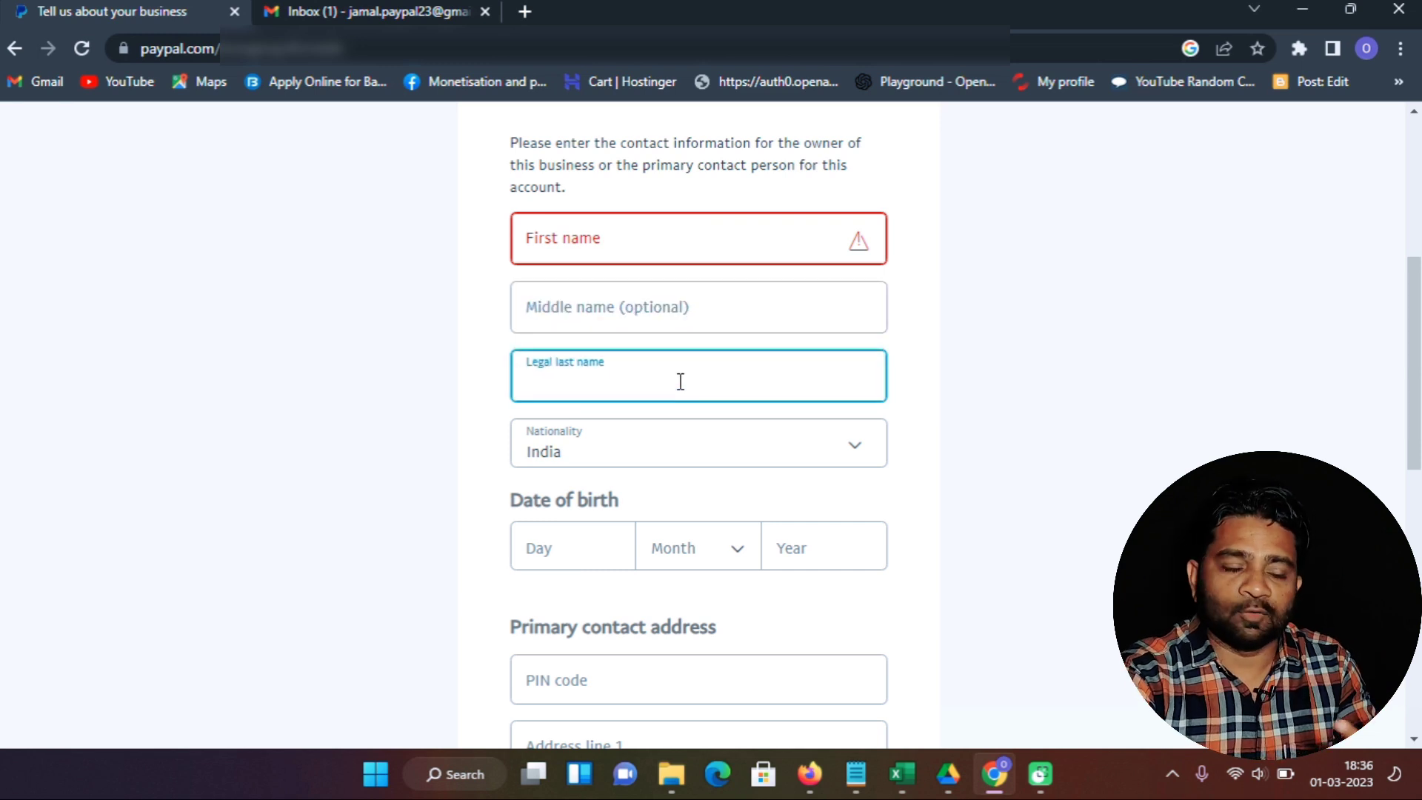
pyautogui.click(657, 238)
pyautogui.click(649, 374)
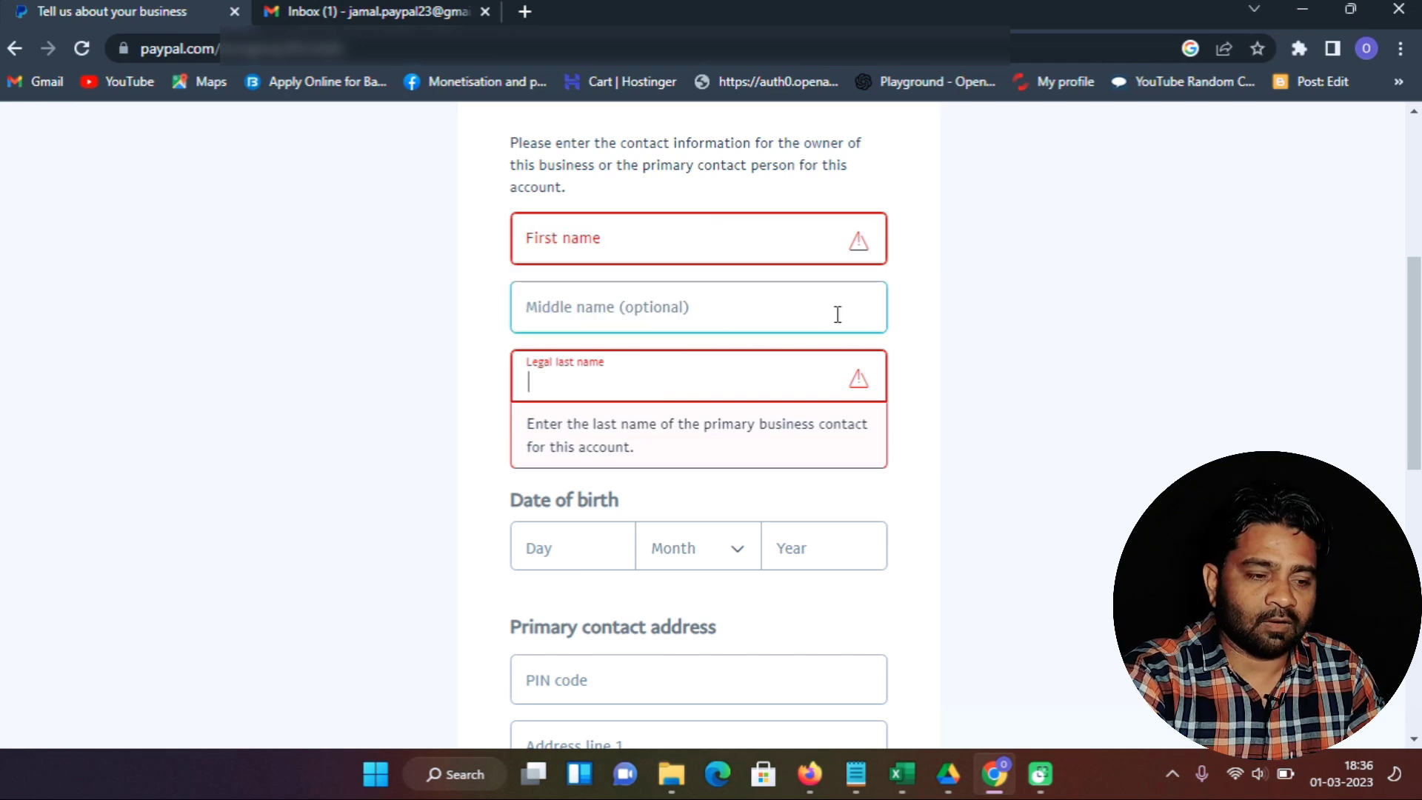
pyautogui.click(816, 476)
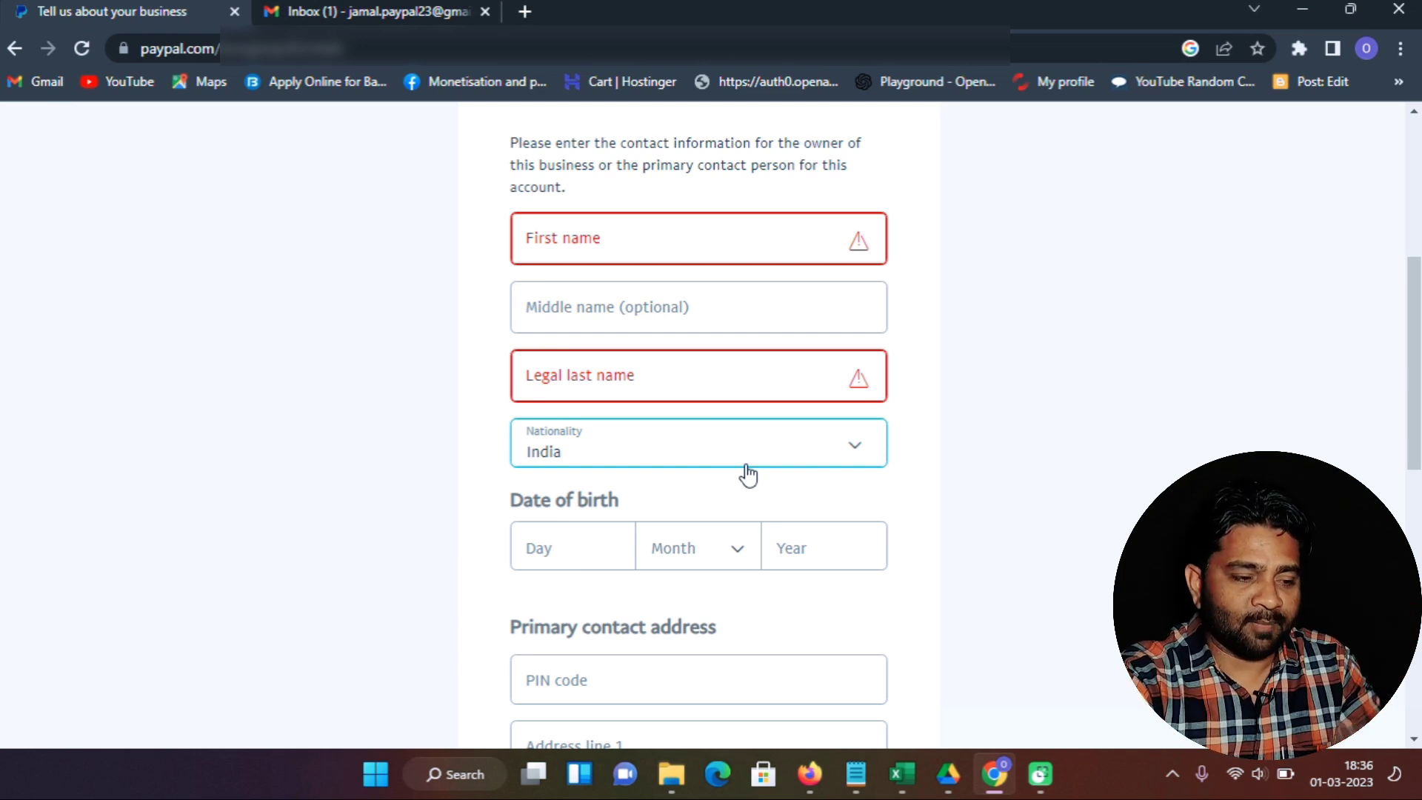
pyautogui.click(580, 548)
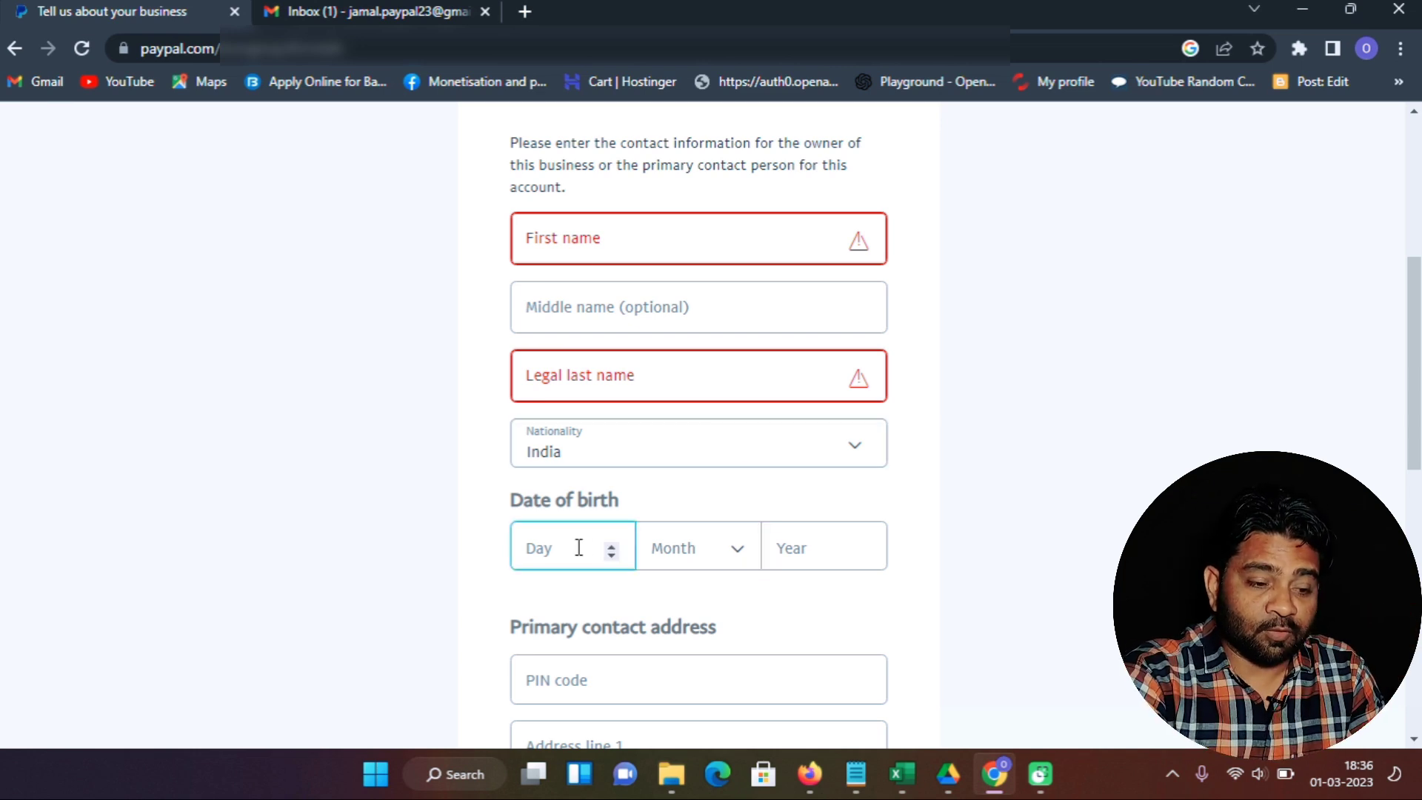
pyautogui.click(814, 551)
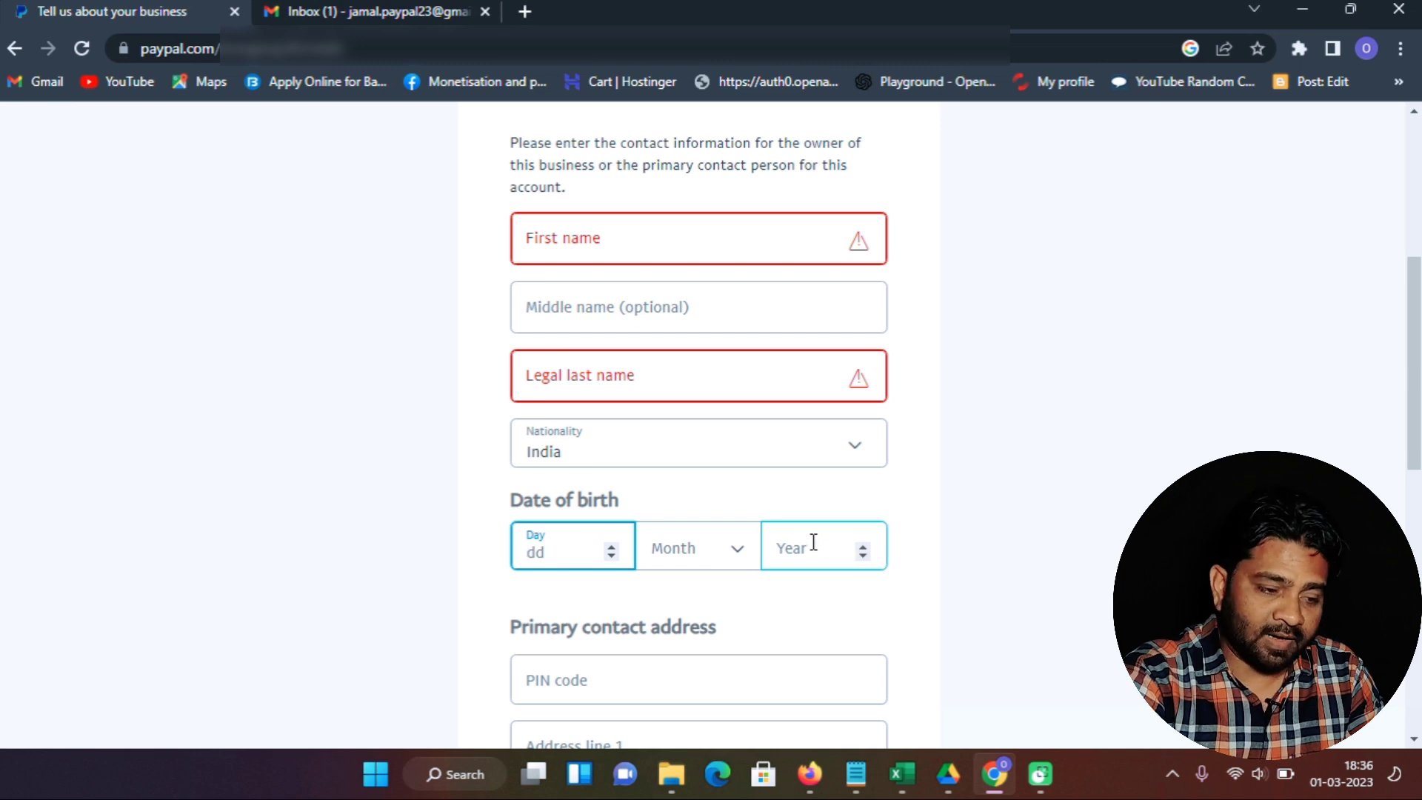
pyautogui.scroll(-4, 814, 542)
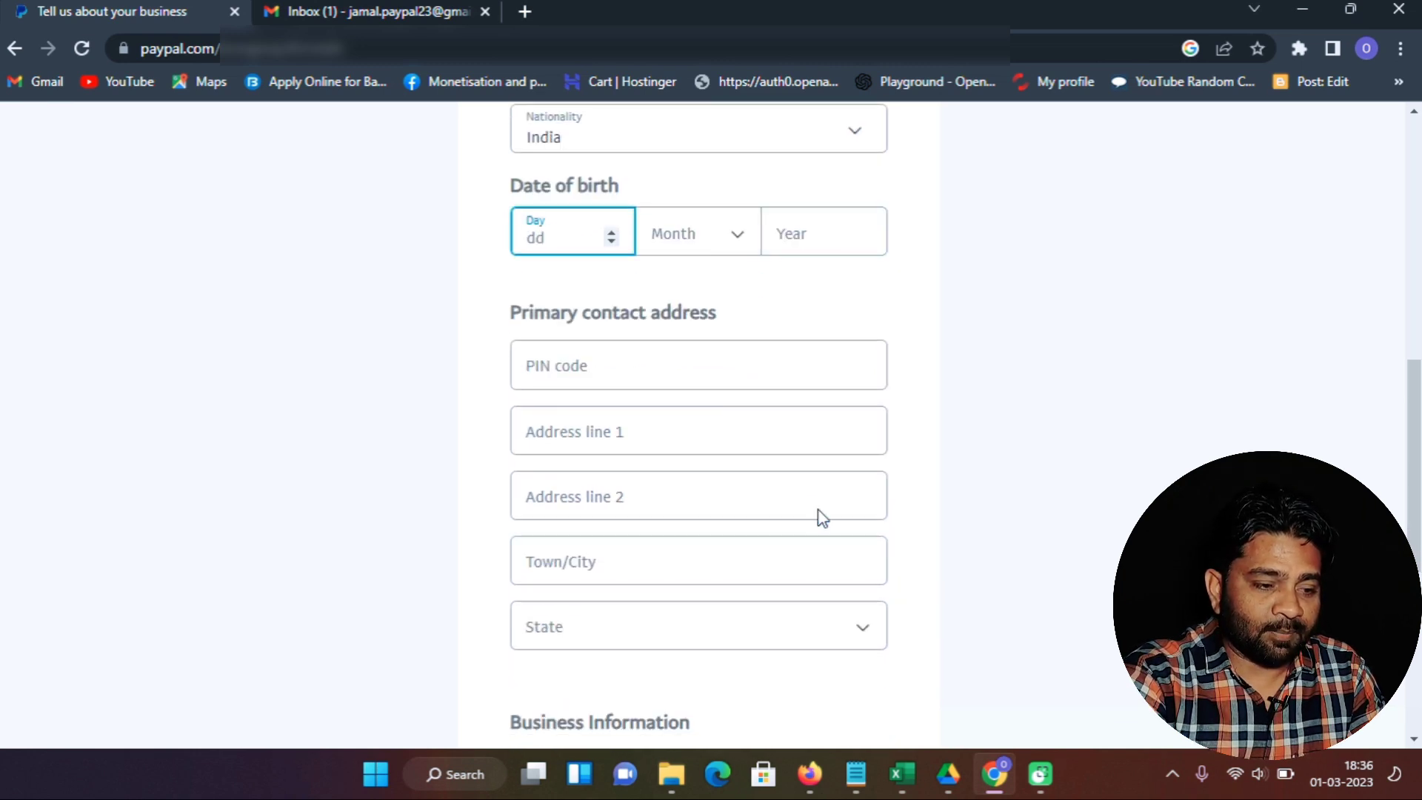
pyautogui.click(658, 366)
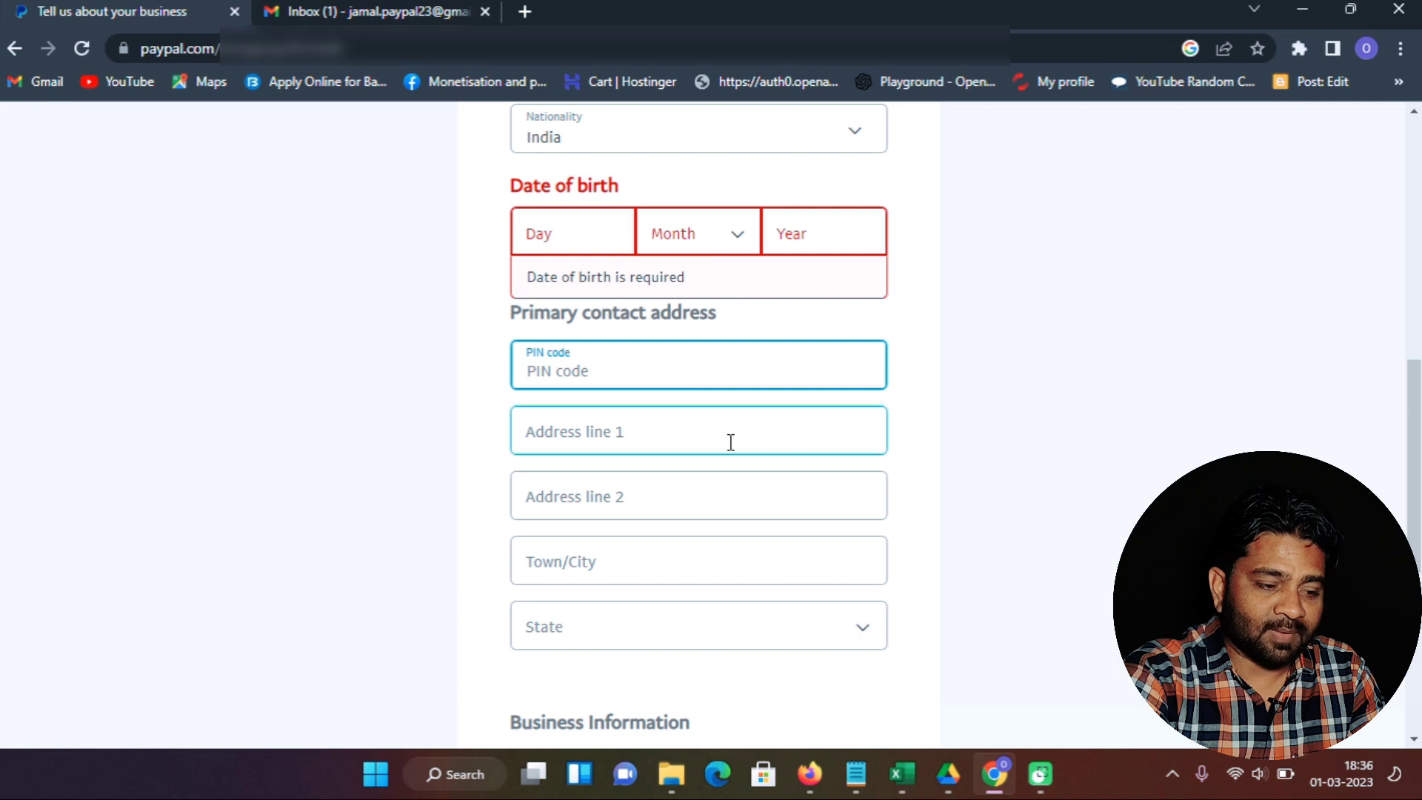
pyautogui.scroll(-3, 723, 473)
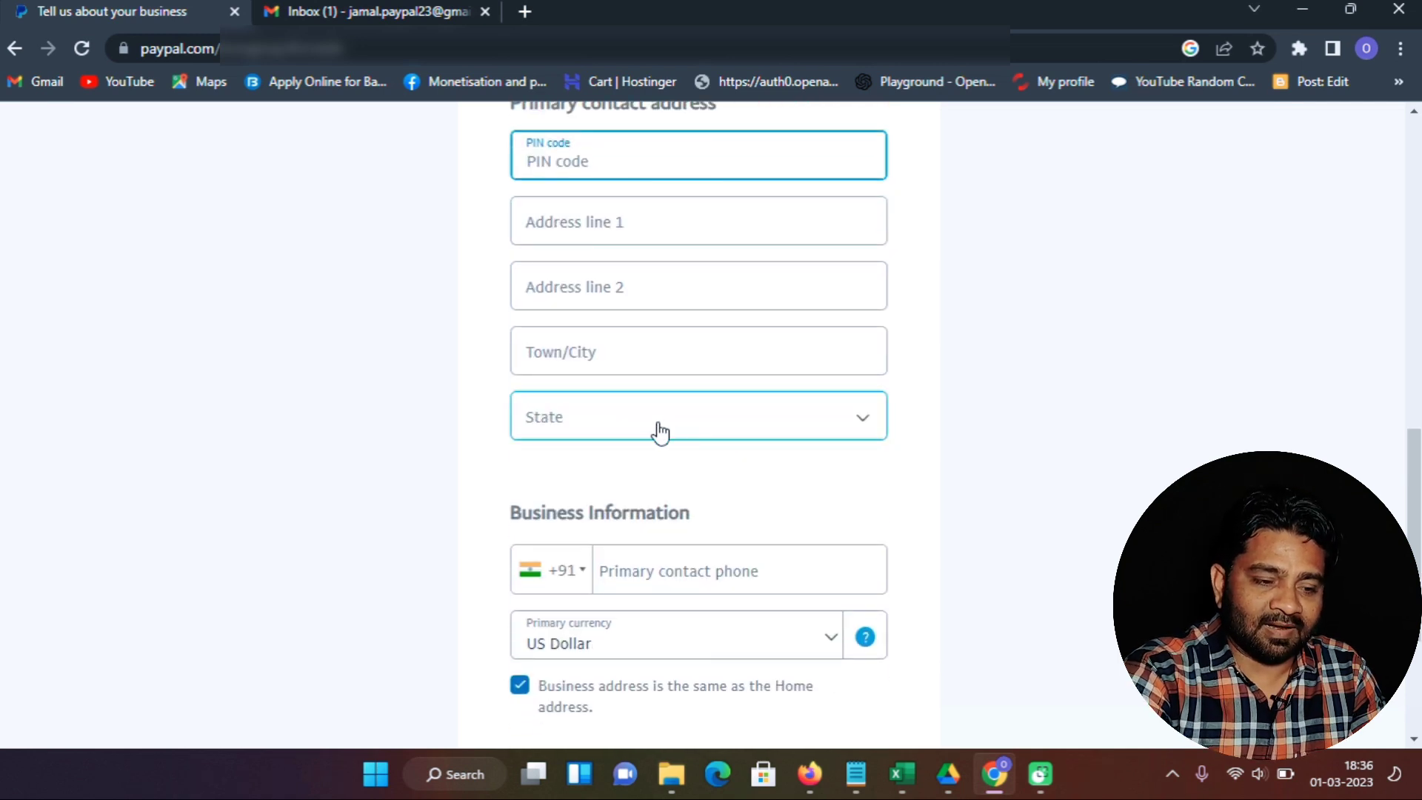
# Step: Set the state in the primary contact address to Uttar Pradesh
pyautogui.click(859, 430)
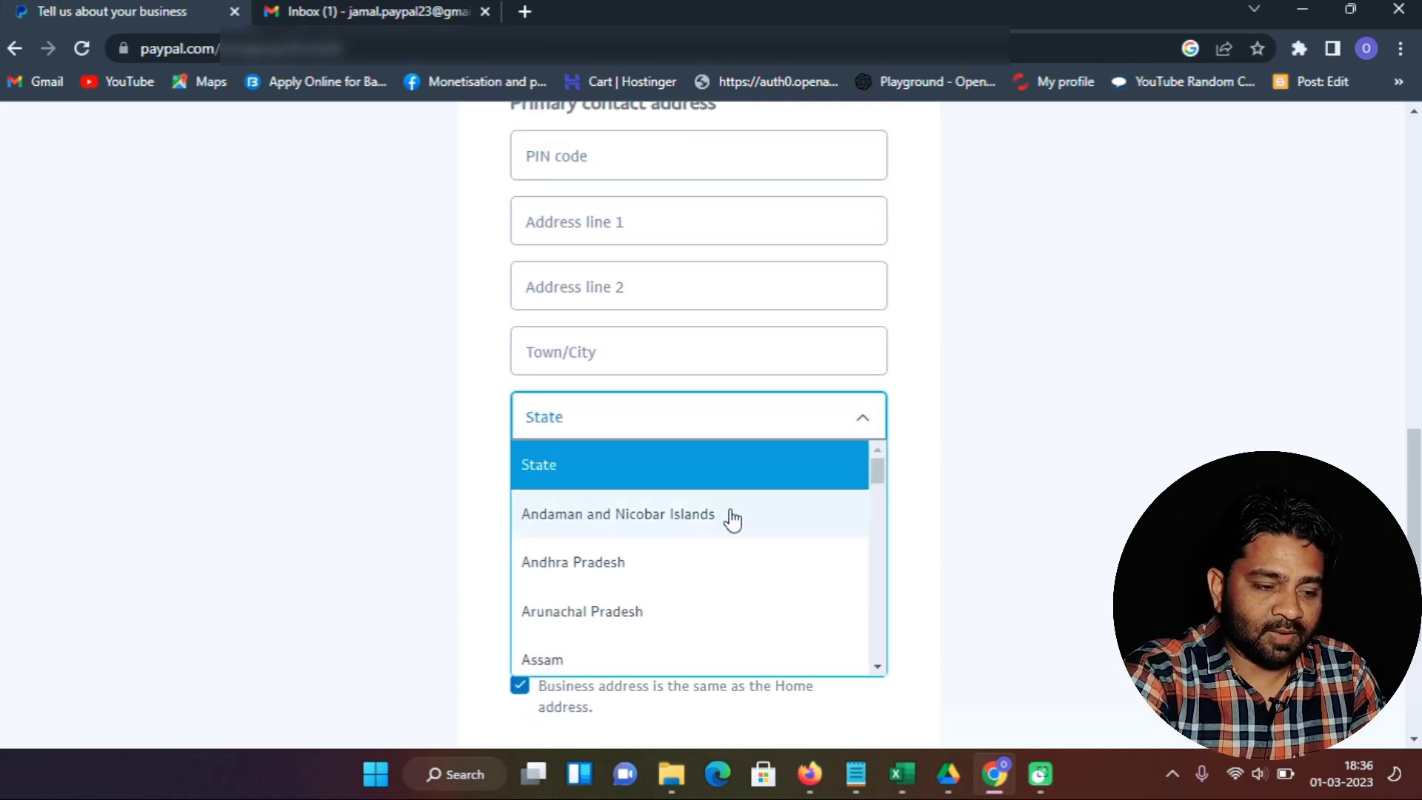
pyautogui.scroll(-10, 741, 519)
pyautogui.scroll(-6, 716, 576)
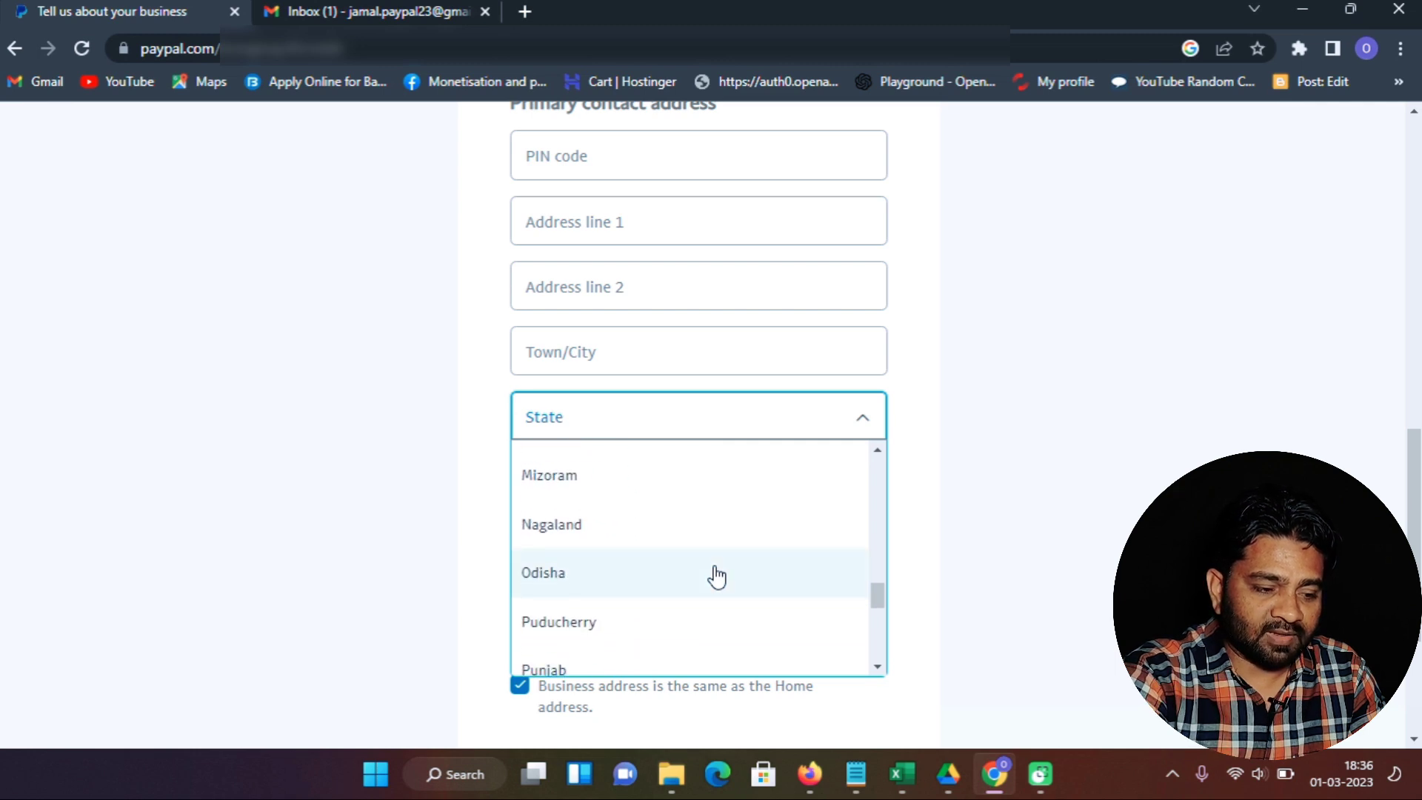
pyautogui.scroll(-2, 714, 575)
pyautogui.scroll(3, 714, 575)
pyautogui.scroll(-5, 714, 575)
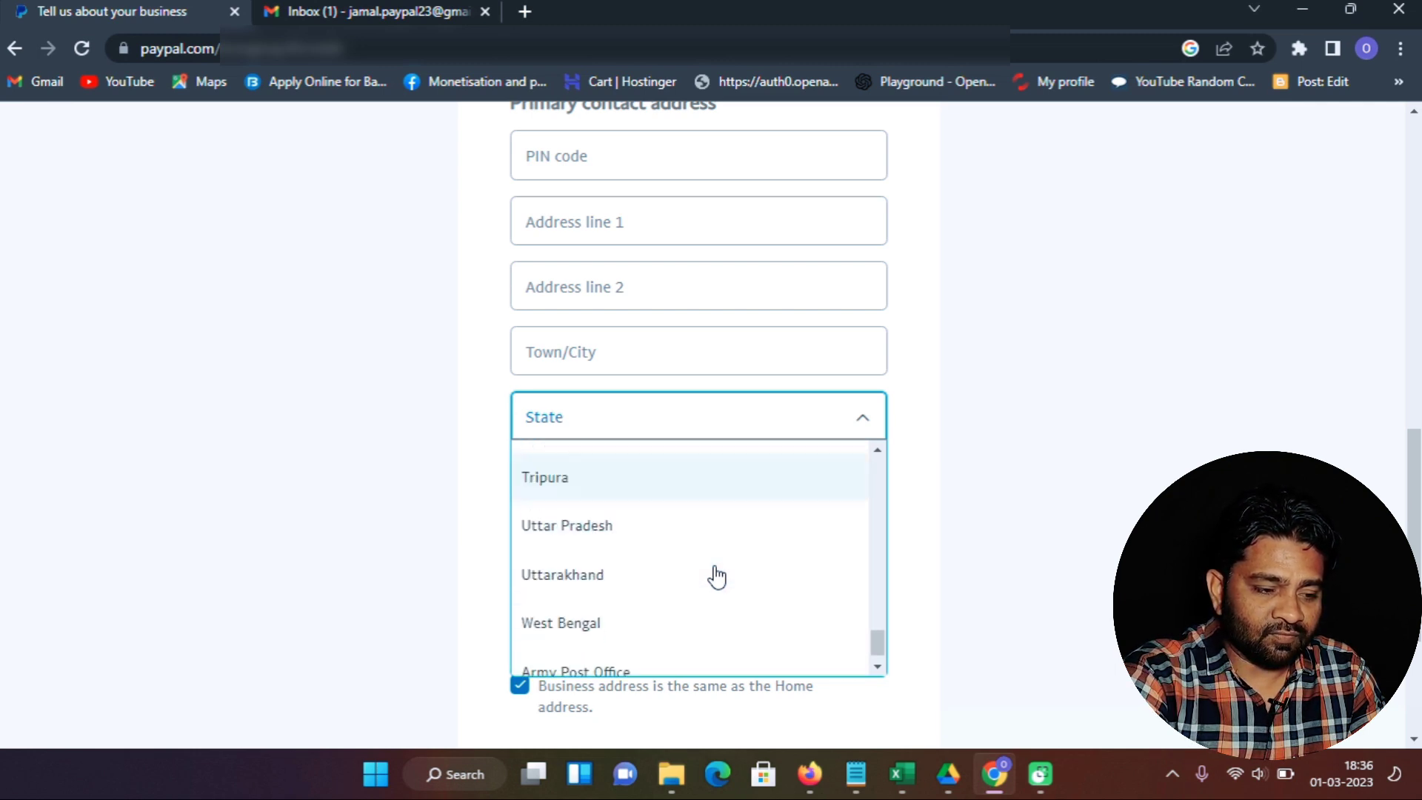
pyautogui.click(611, 510)
pyautogui.scroll(-3, 726, 565)
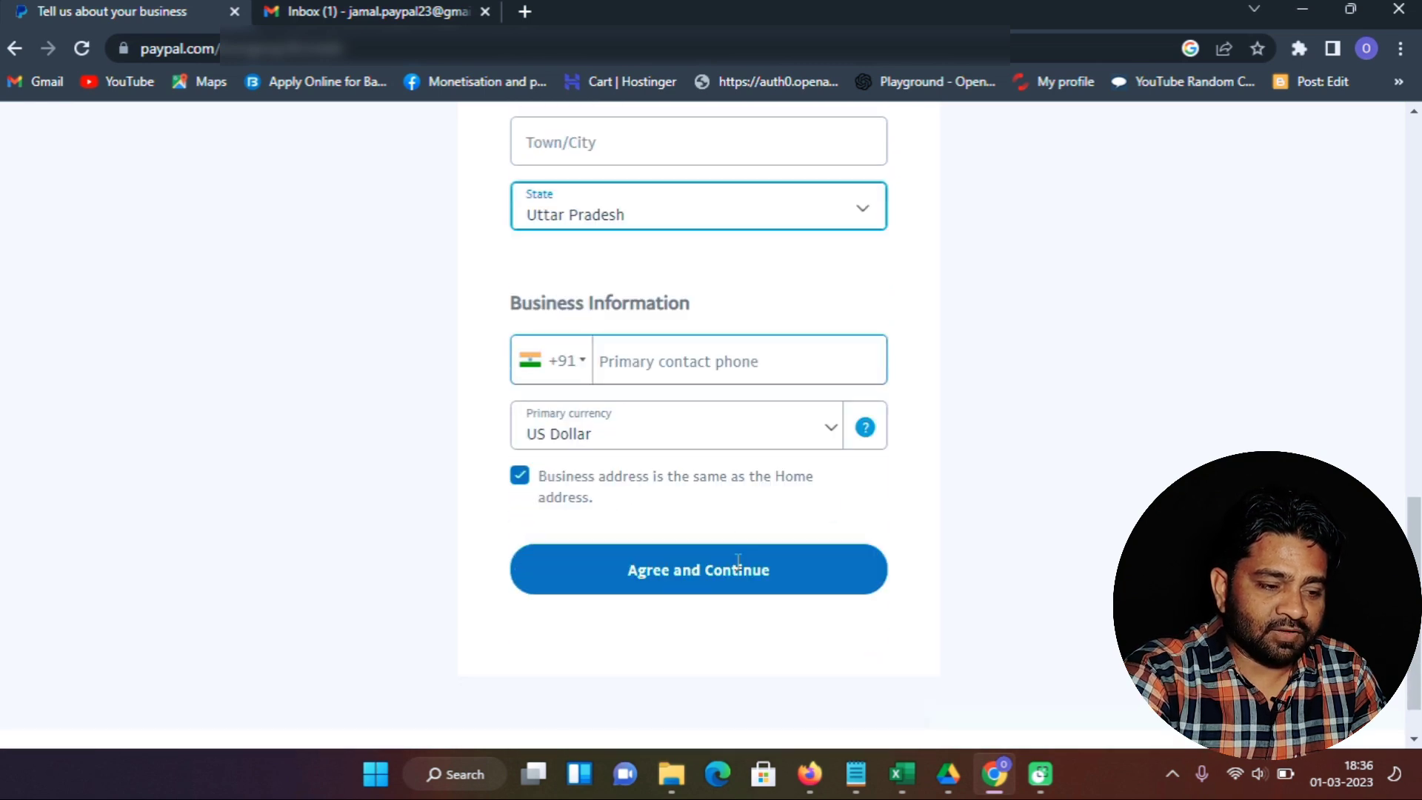
# Step: Fill in the owner's name, date of birth, address and contact phone, keep US Dollar as primary currency, then agree and continue
pyautogui.click(705, 362)
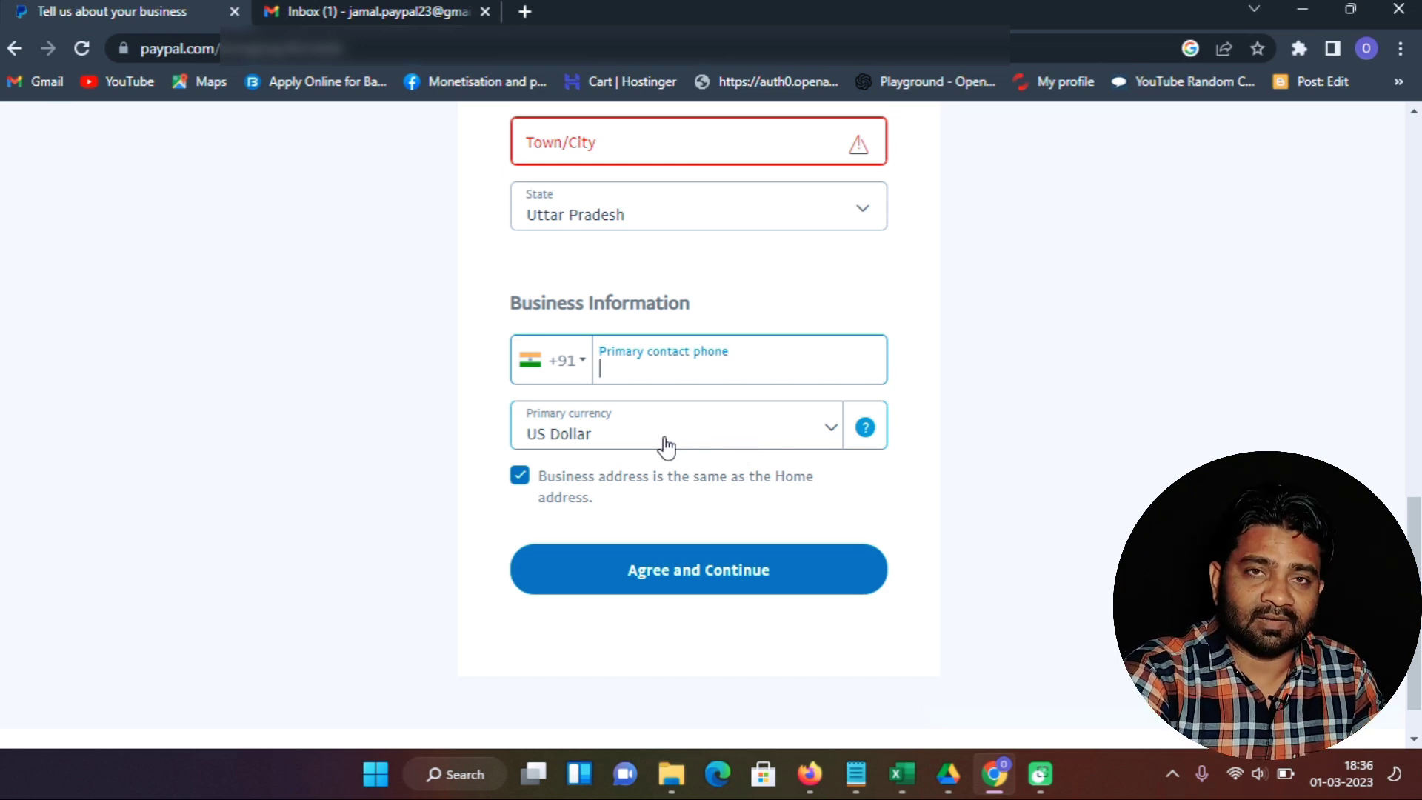
pyautogui.scroll(5, 699, 448)
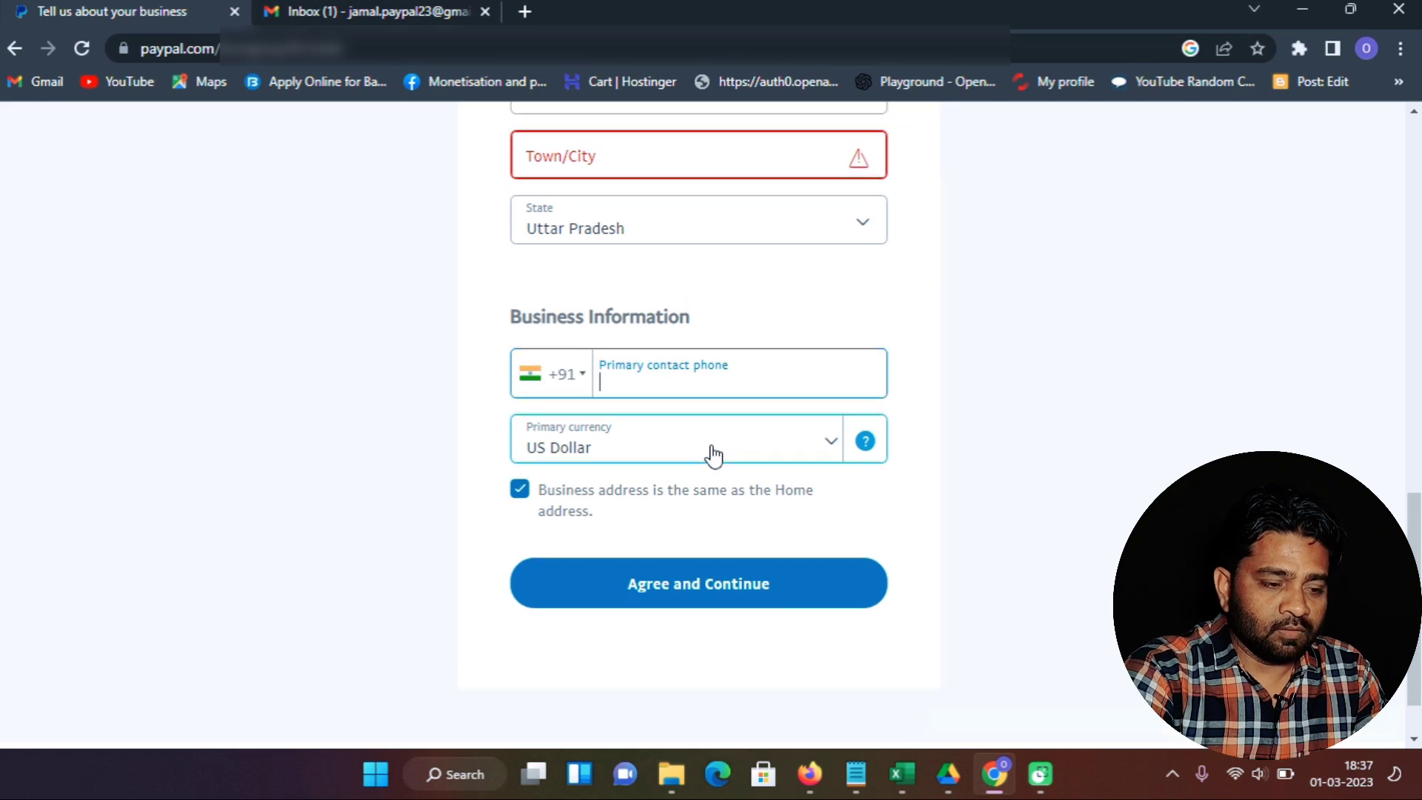
pyautogui.scroll(5, 700, 445)
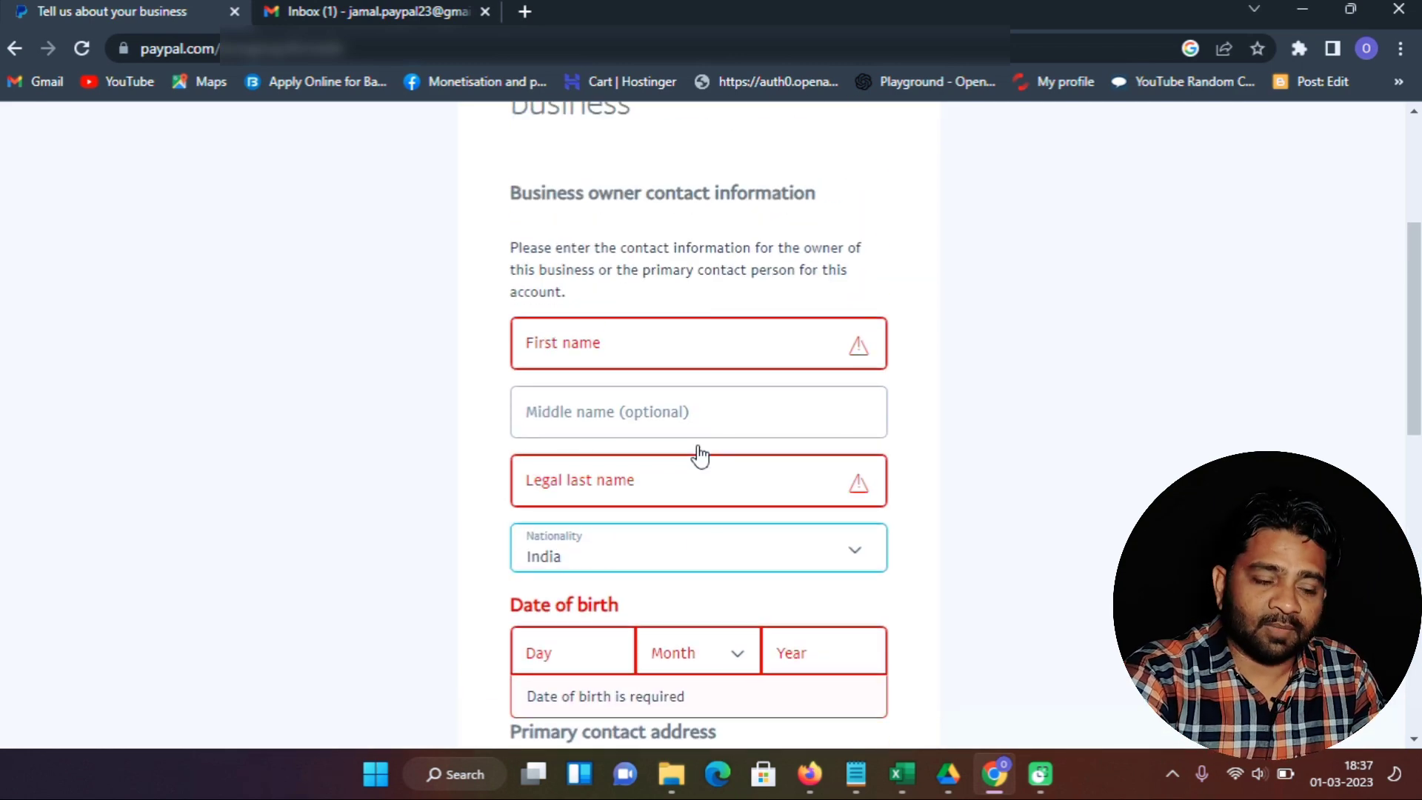
pyautogui.scroll(-3, 724, 469)
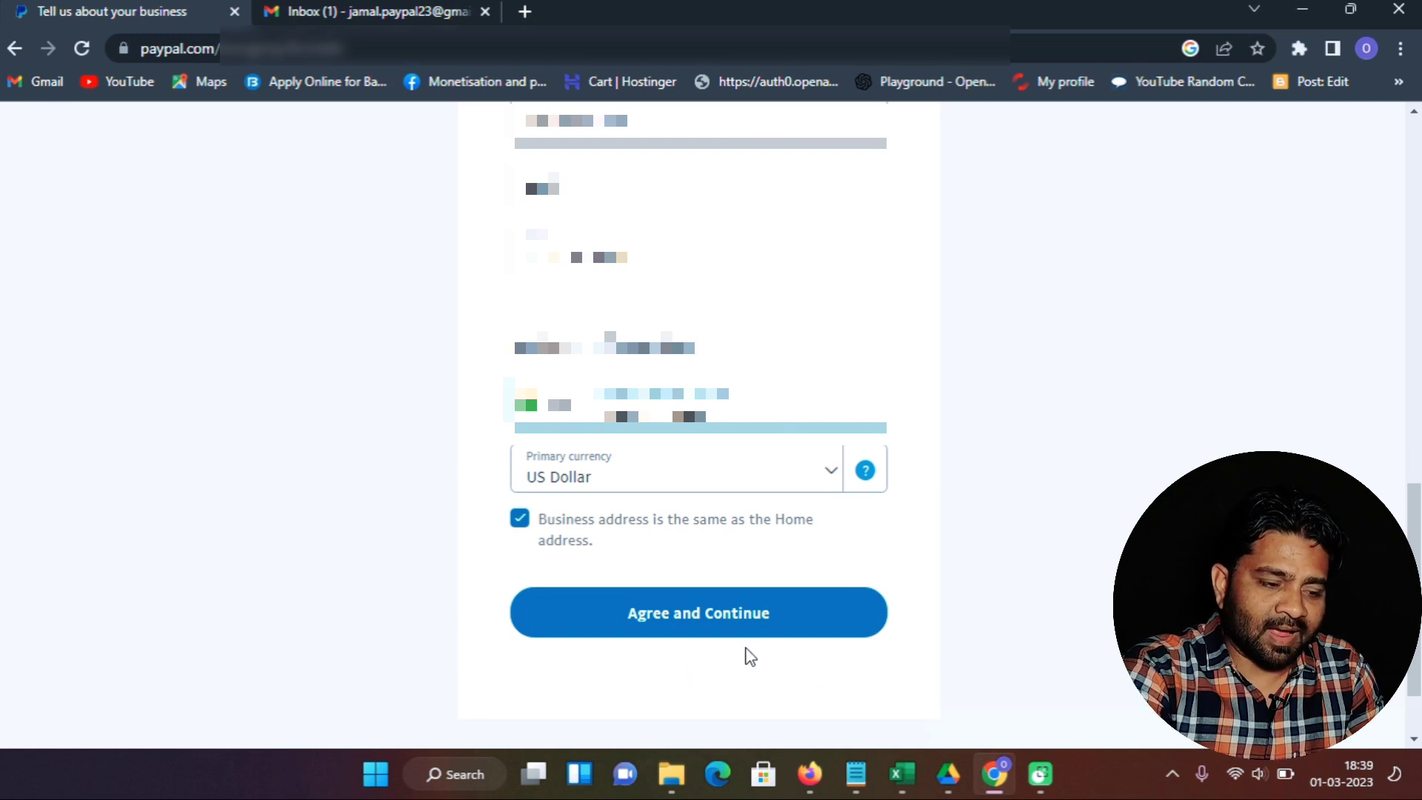
pyautogui.click(688, 625)
# Step: Answer what the business sells with Services and Other, and continue to the following question
pyautogui.scroll(-2, 876, 486)
pyautogui.scroll(2, 882, 486)
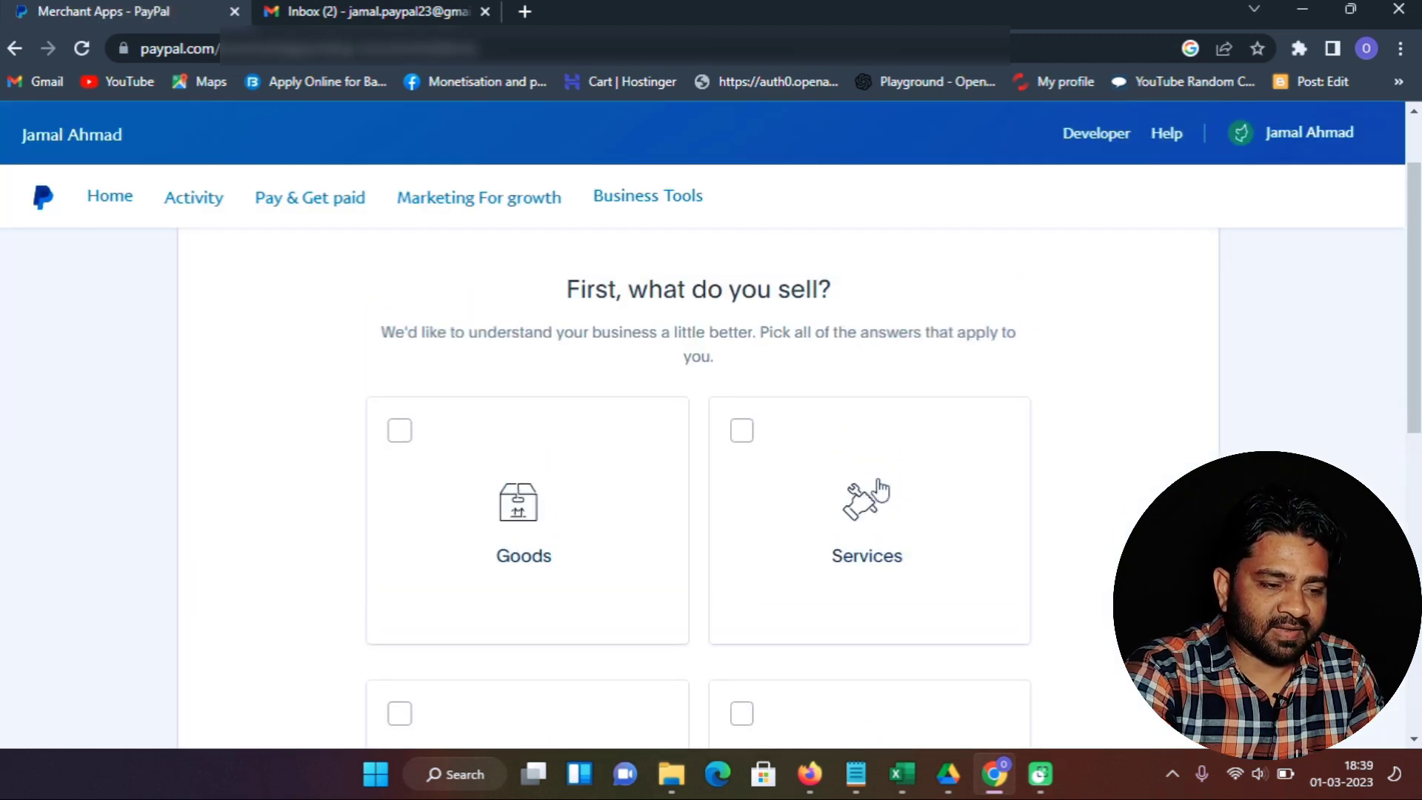
pyautogui.scroll(-1, 881, 490)
pyautogui.scroll(-1, 880, 490)
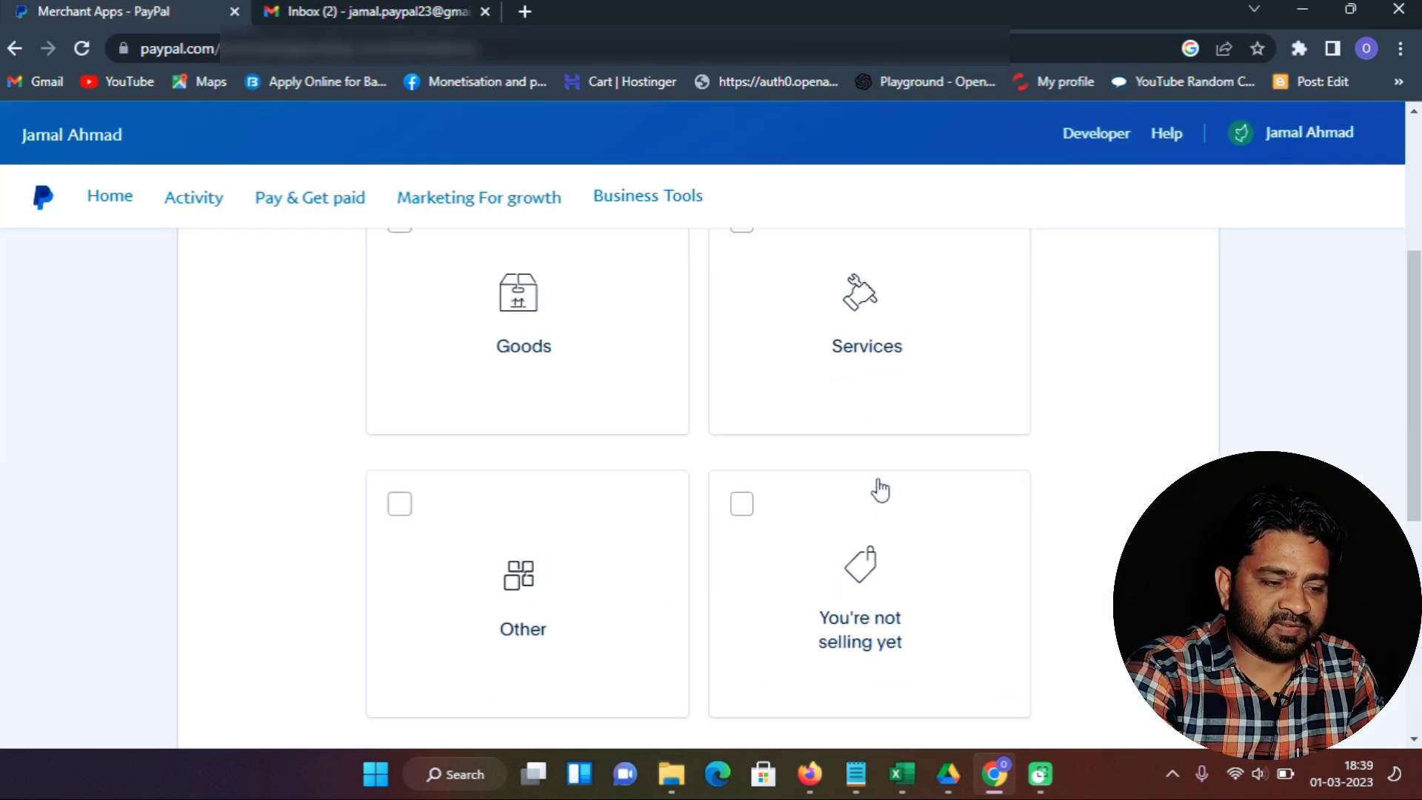
pyautogui.scroll(1, 882, 486)
pyautogui.scroll(-1, 883, 486)
pyautogui.scroll(1, 889, 452)
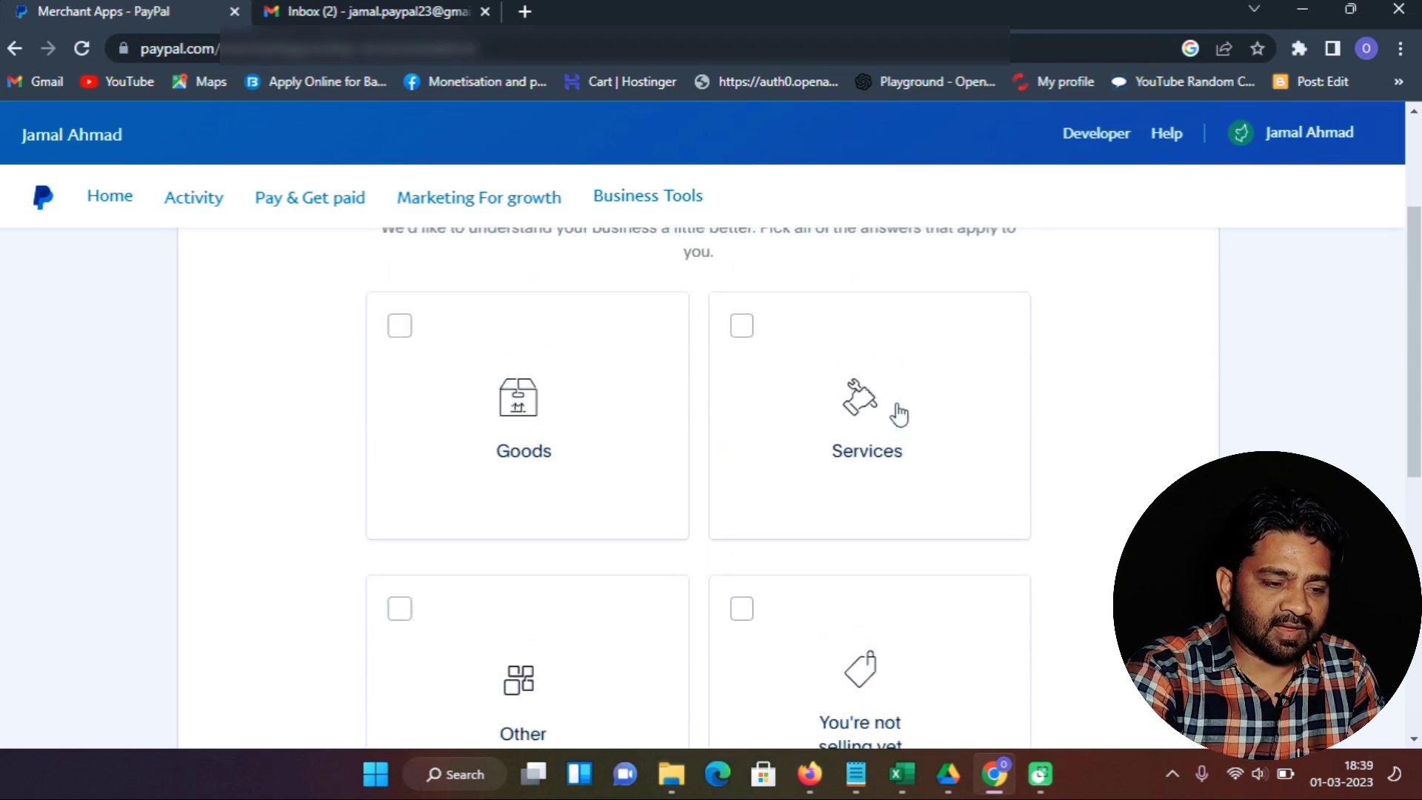
pyautogui.click(743, 329)
pyautogui.scroll(-1, 793, 492)
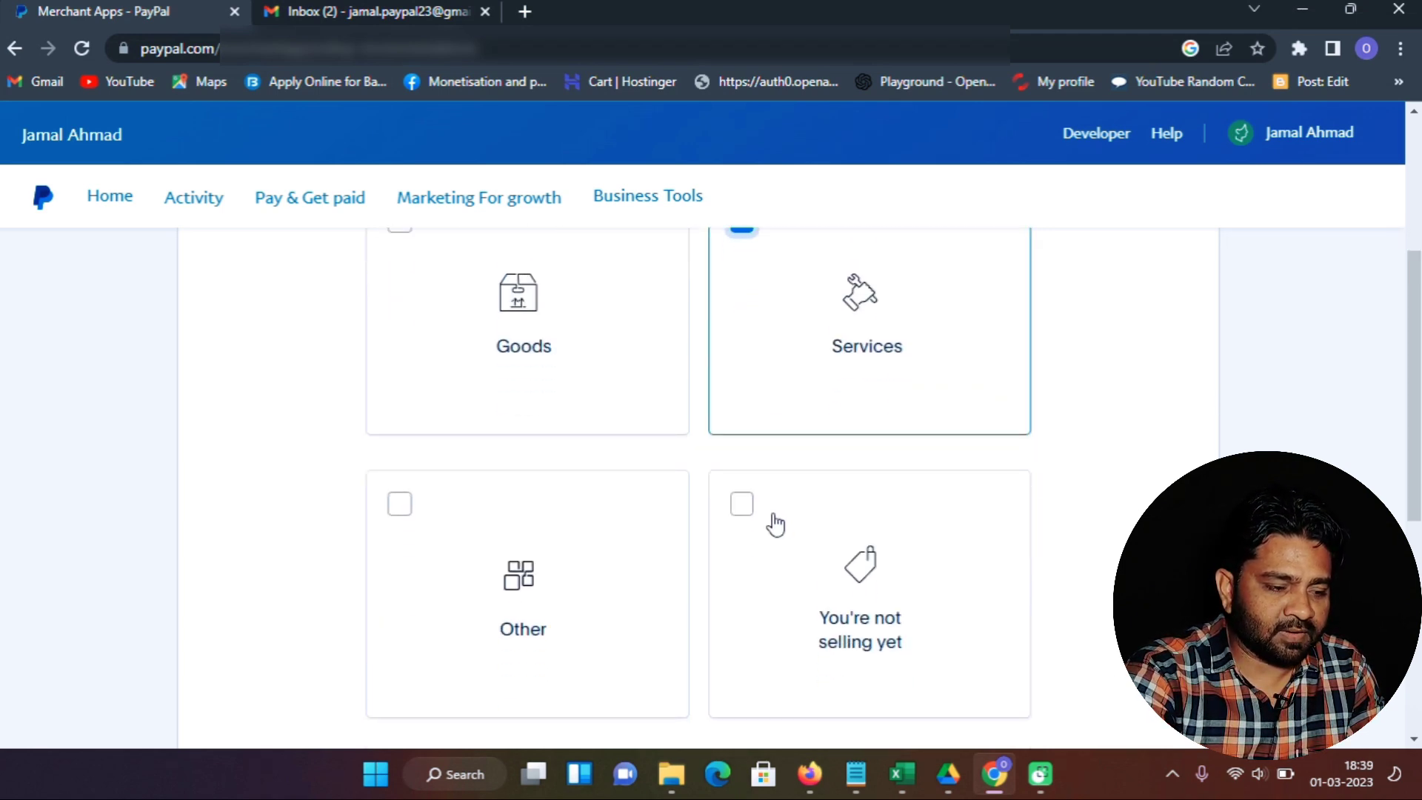
pyautogui.click(396, 510)
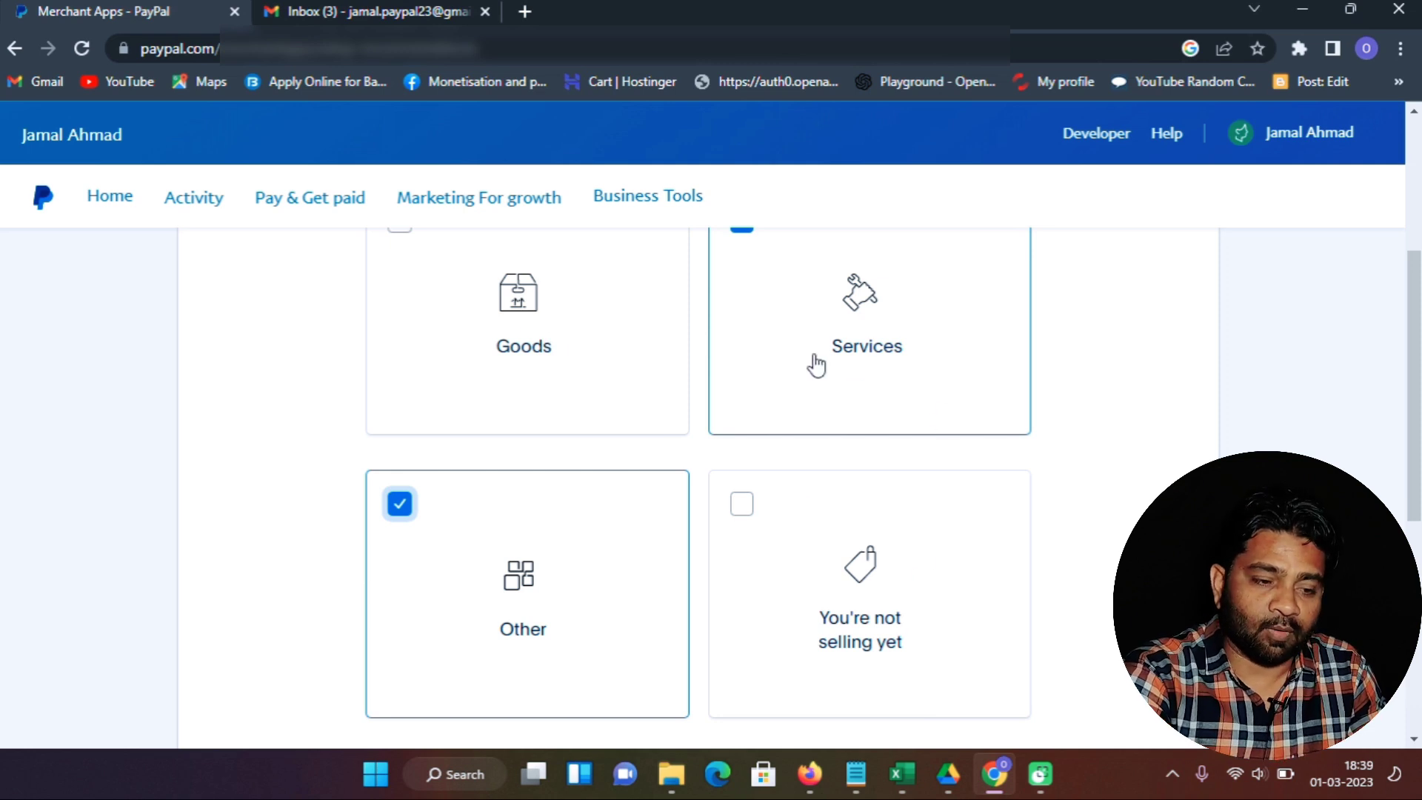
pyautogui.scroll(1, 866, 361)
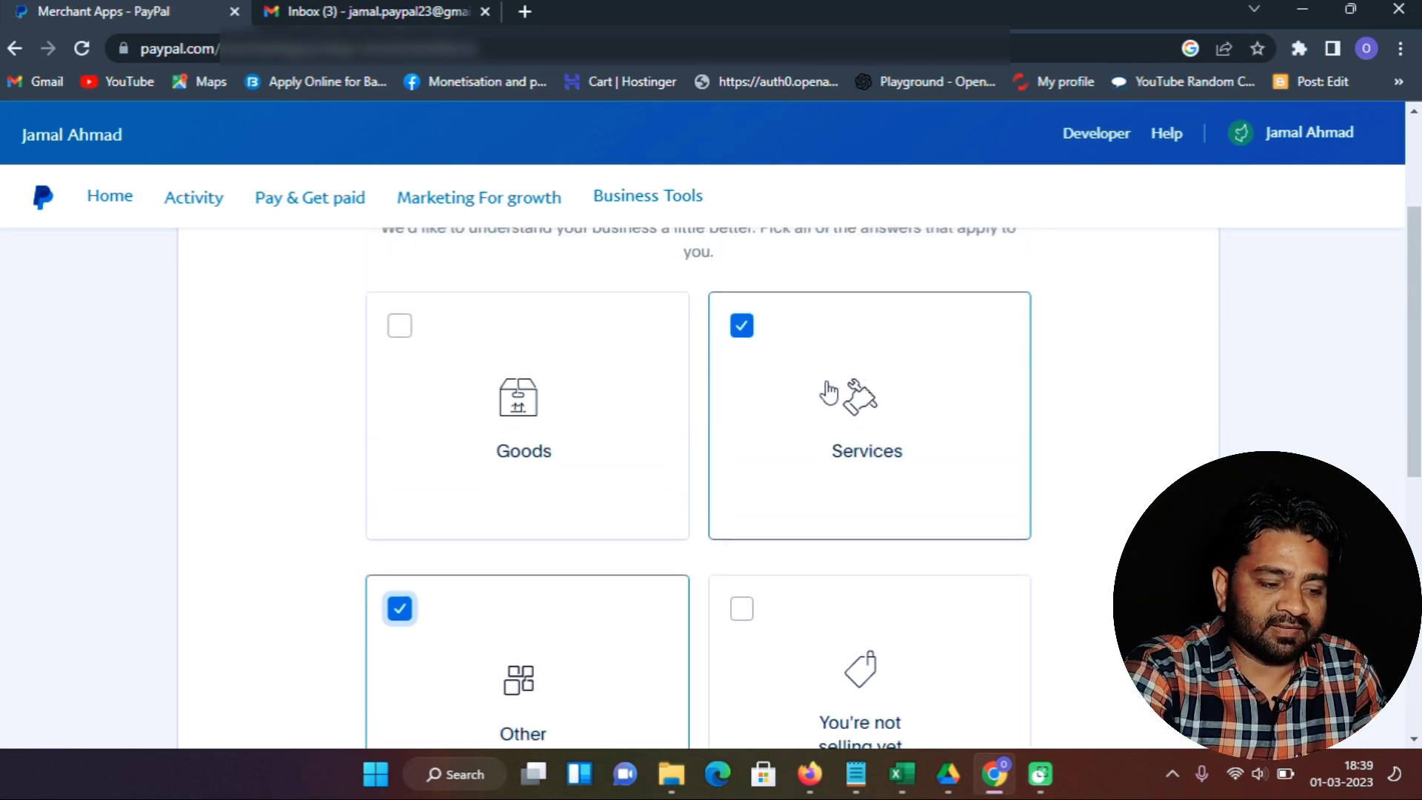
pyautogui.scroll(-1, 852, 474)
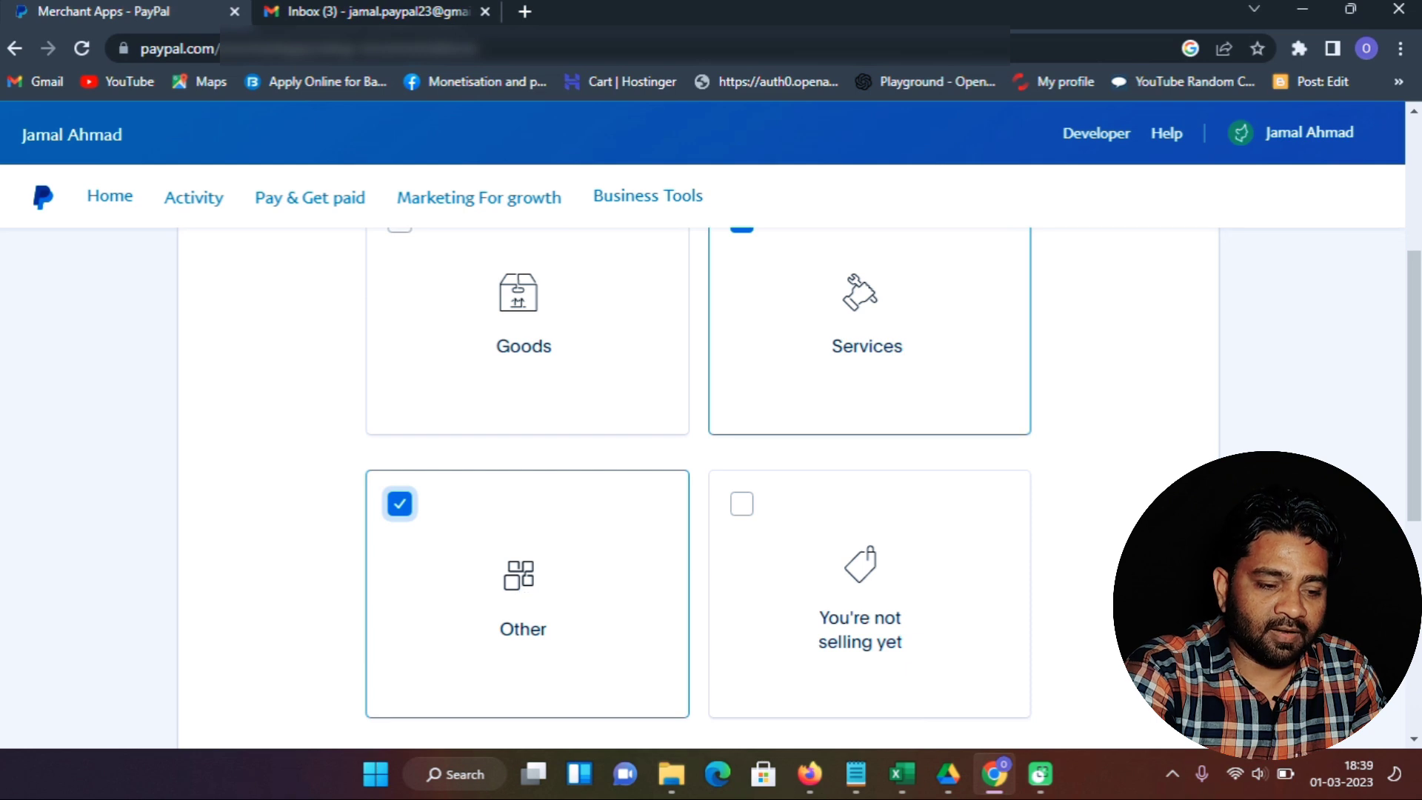
pyautogui.scroll(-4, 1400, 541)
pyautogui.scroll(1, 724, 508)
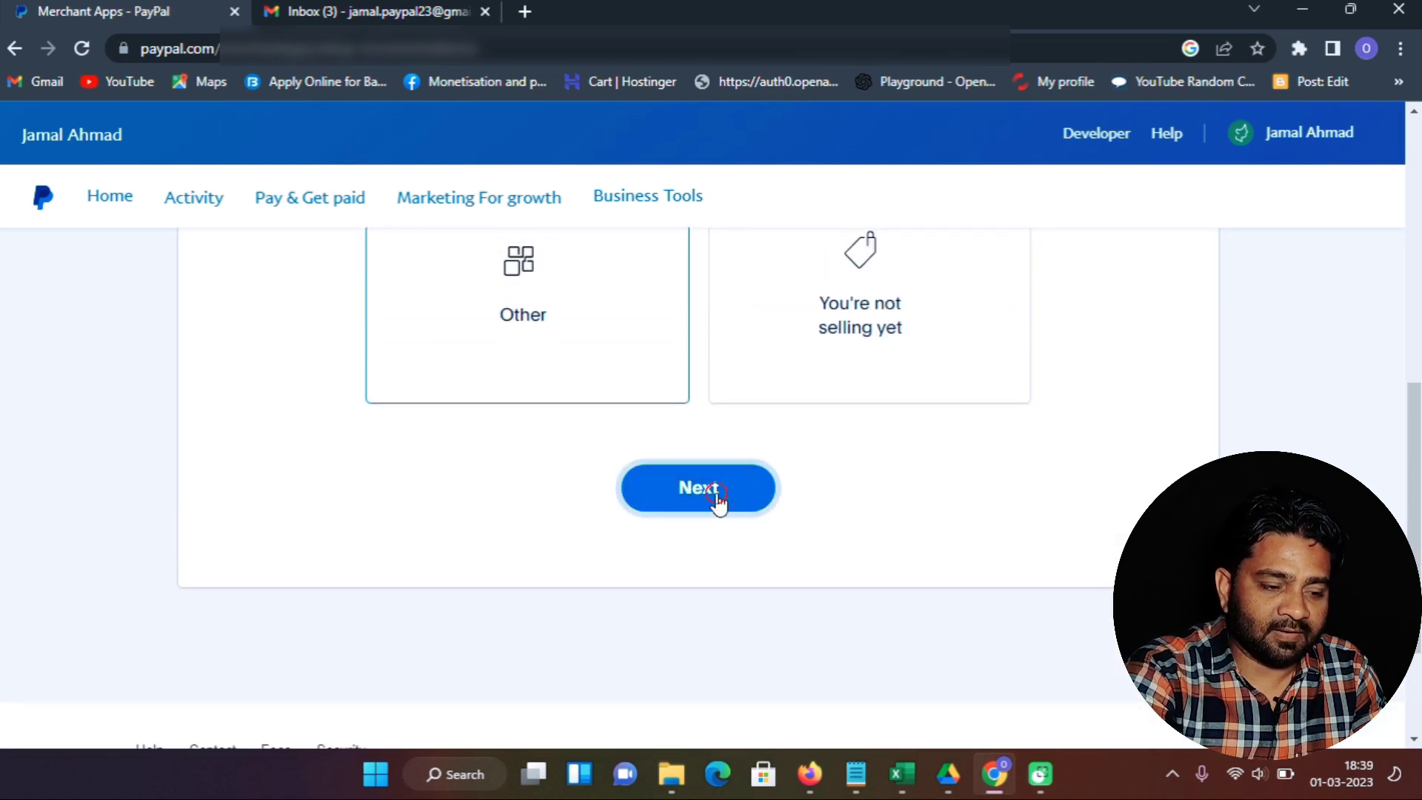
pyautogui.click(719, 502)
# Step: Choose website or app payments, invoices or estimates, and payment request links as the selling methods, and continue
pyautogui.scroll(-1, 727, 524)
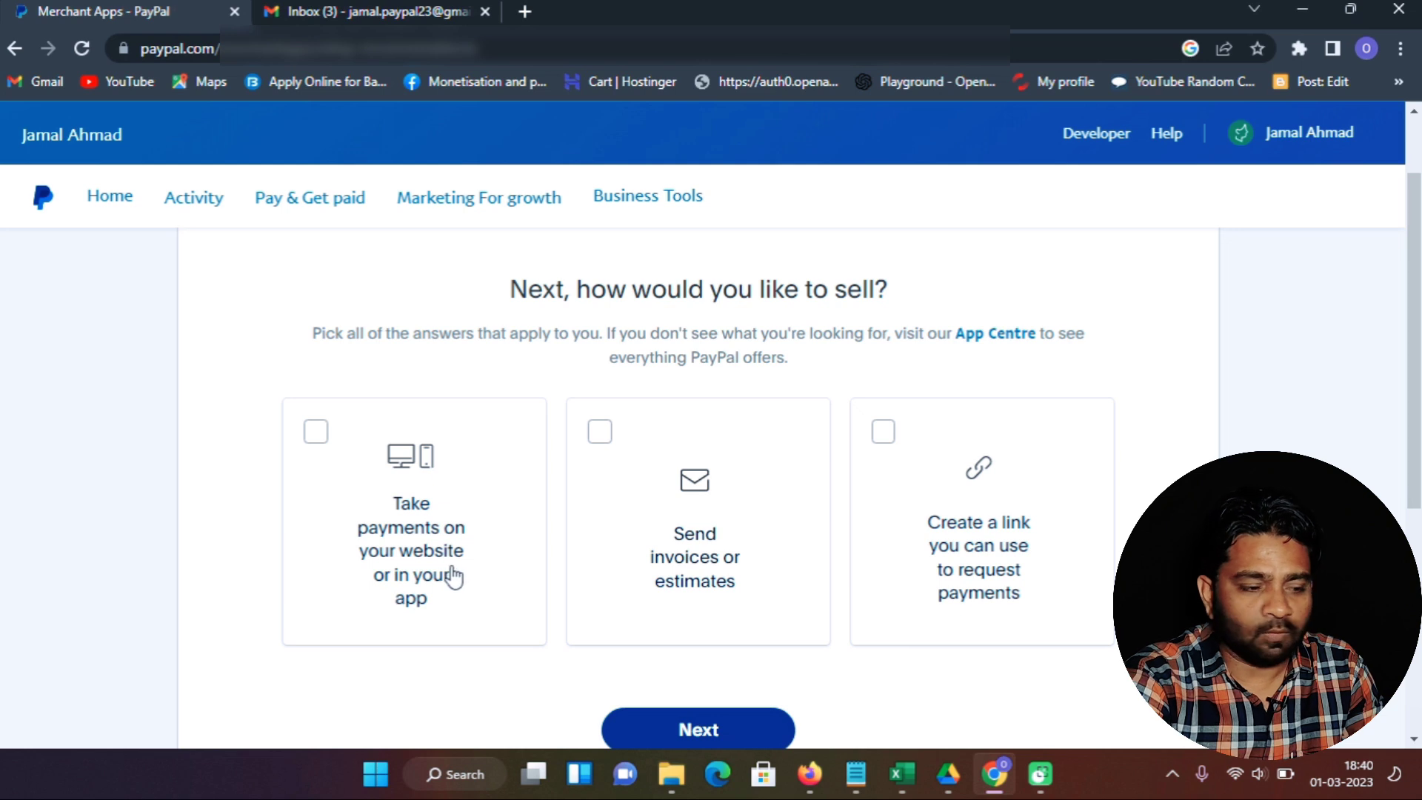
pyautogui.click(316, 432)
pyautogui.click(599, 434)
pyautogui.click(884, 433)
pyautogui.scroll(-1, 904, 575)
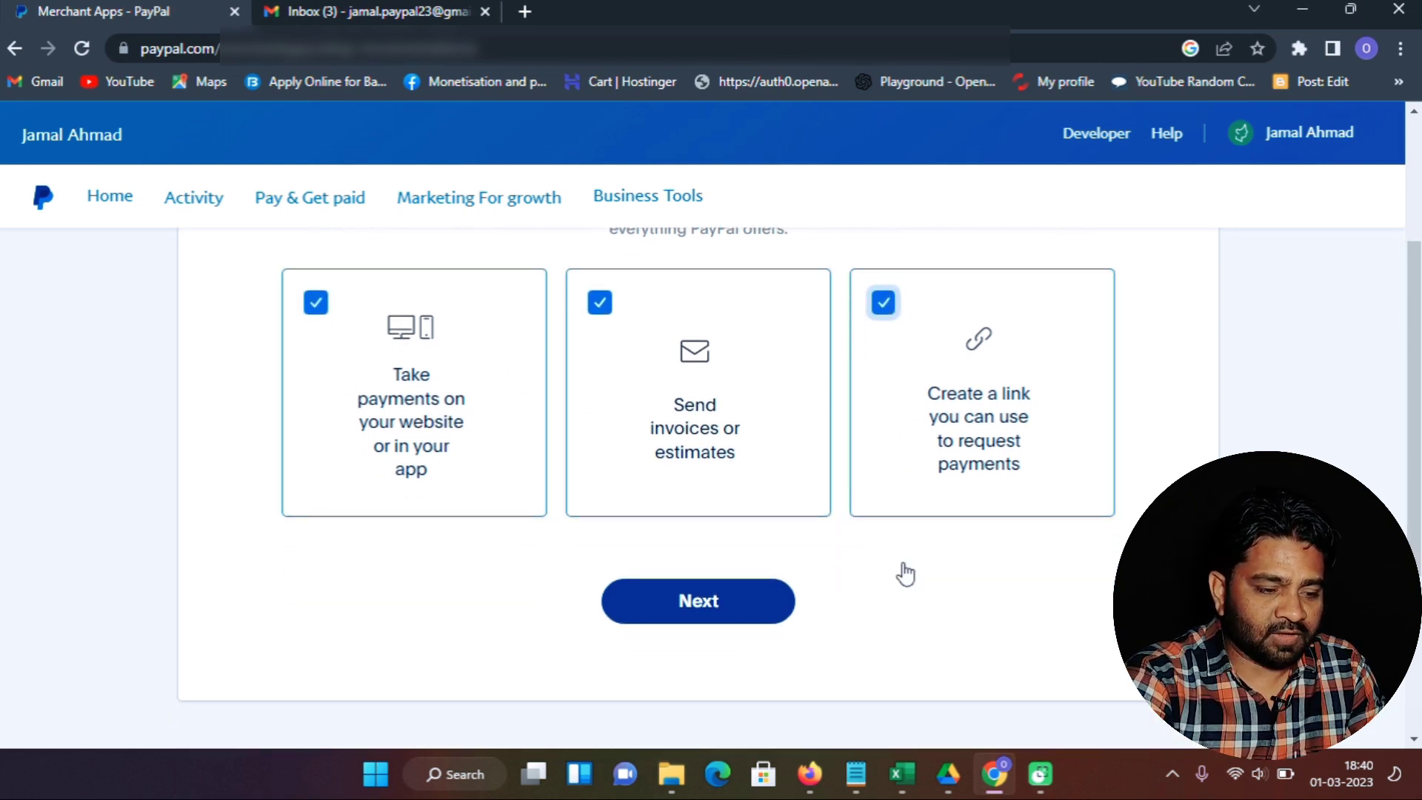
pyautogui.scroll(-1, 905, 575)
pyautogui.click(711, 524)
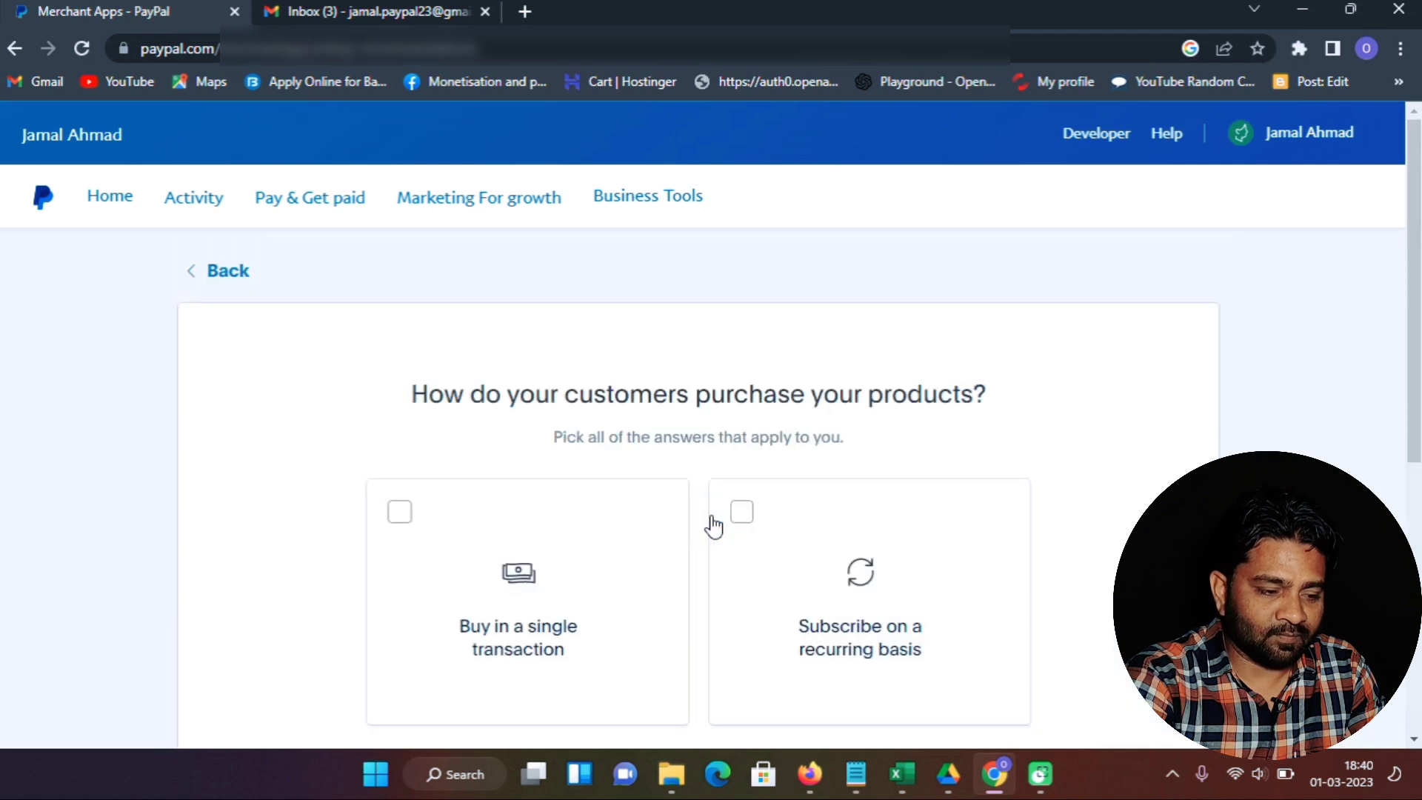
# Step: Select both single-transaction purchases and recurring subscriptions as the customers' ways to purchase, and continue
pyautogui.scroll(-1, 827, 552)
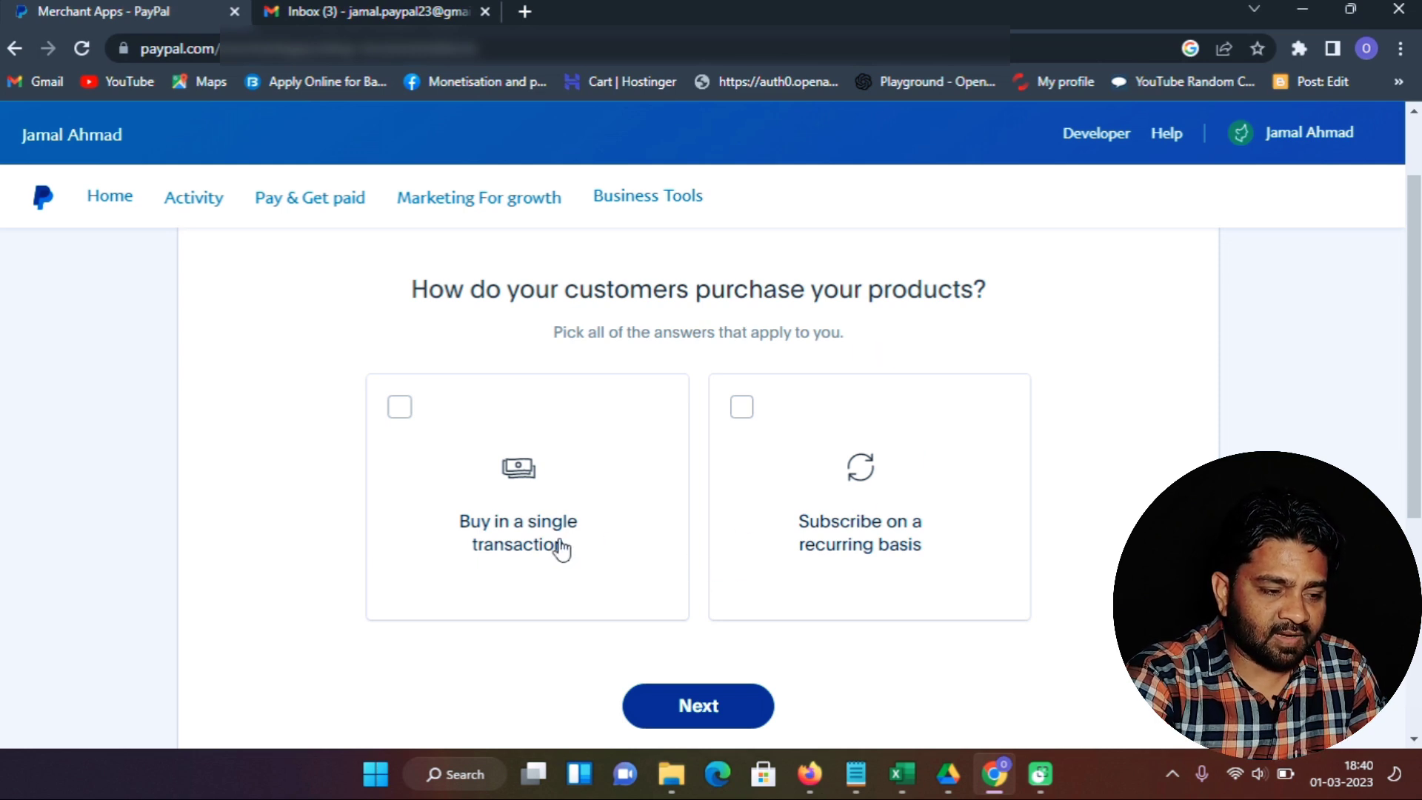
pyautogui.click(392, 415)
pyautogui.click(742, 411)
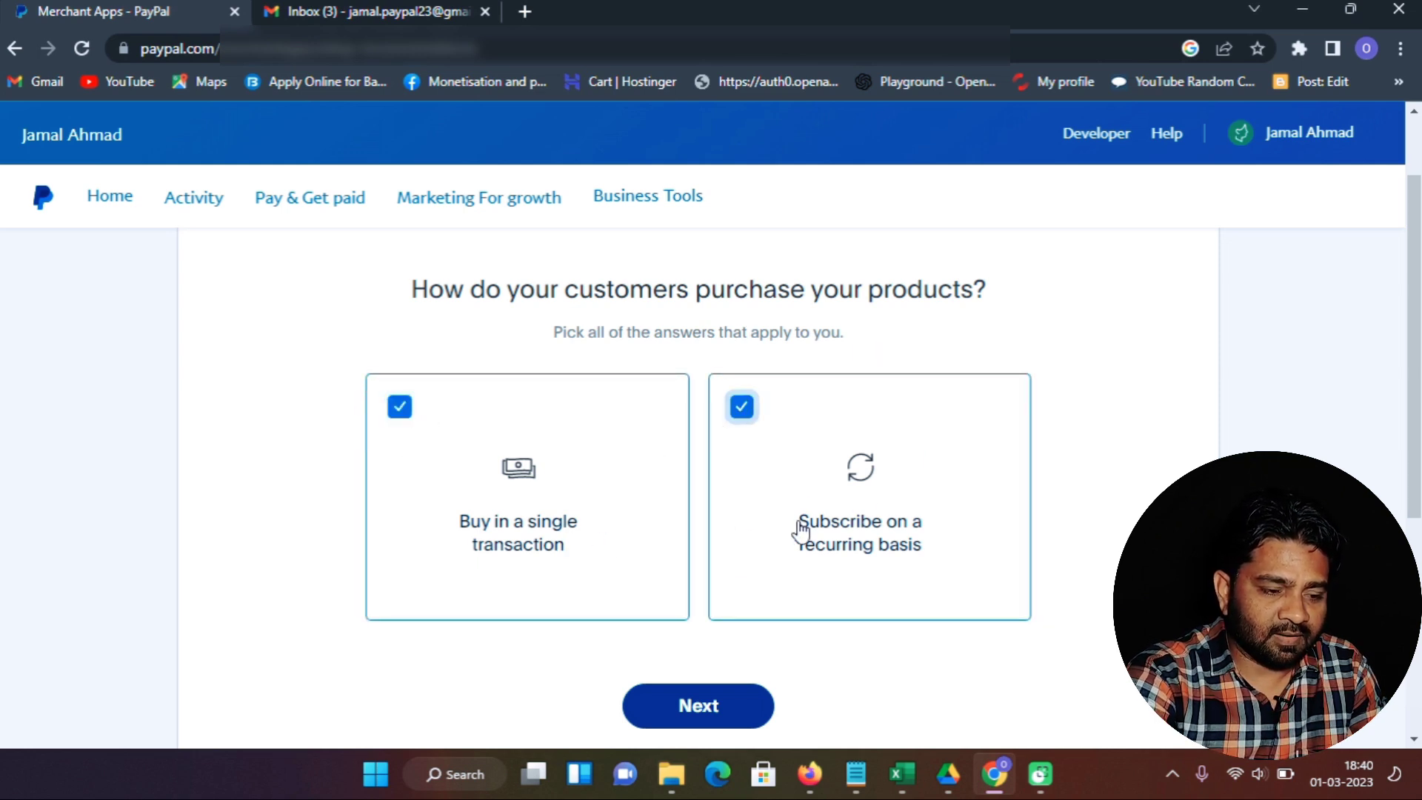
pyautogui.scroll(-1, 800, 530)
pyautogui.click(710, 602)
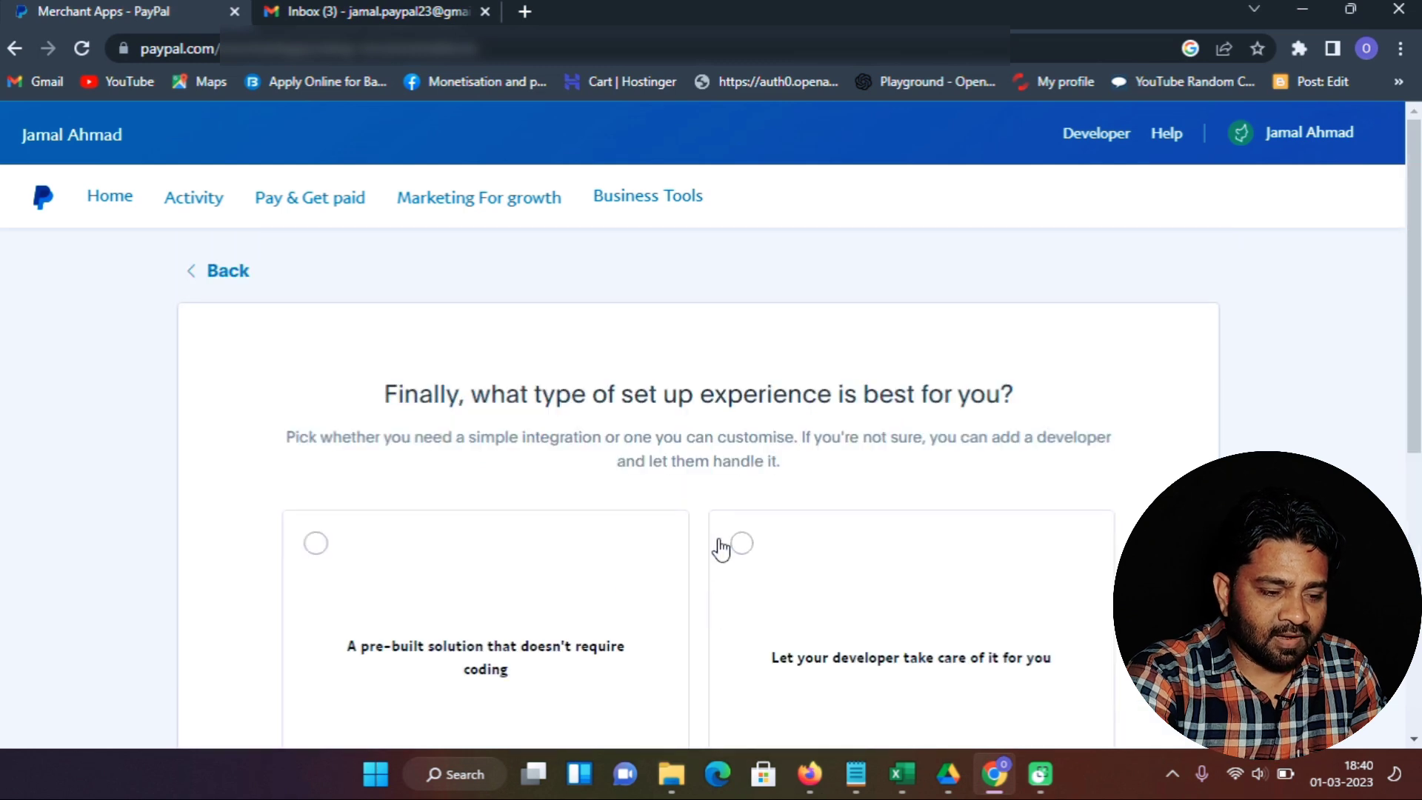
# Step: Choose the pre-built solution that doesn't require coding as the set up experience, and continue
pyautogui.scroll(-1, 721, 550)
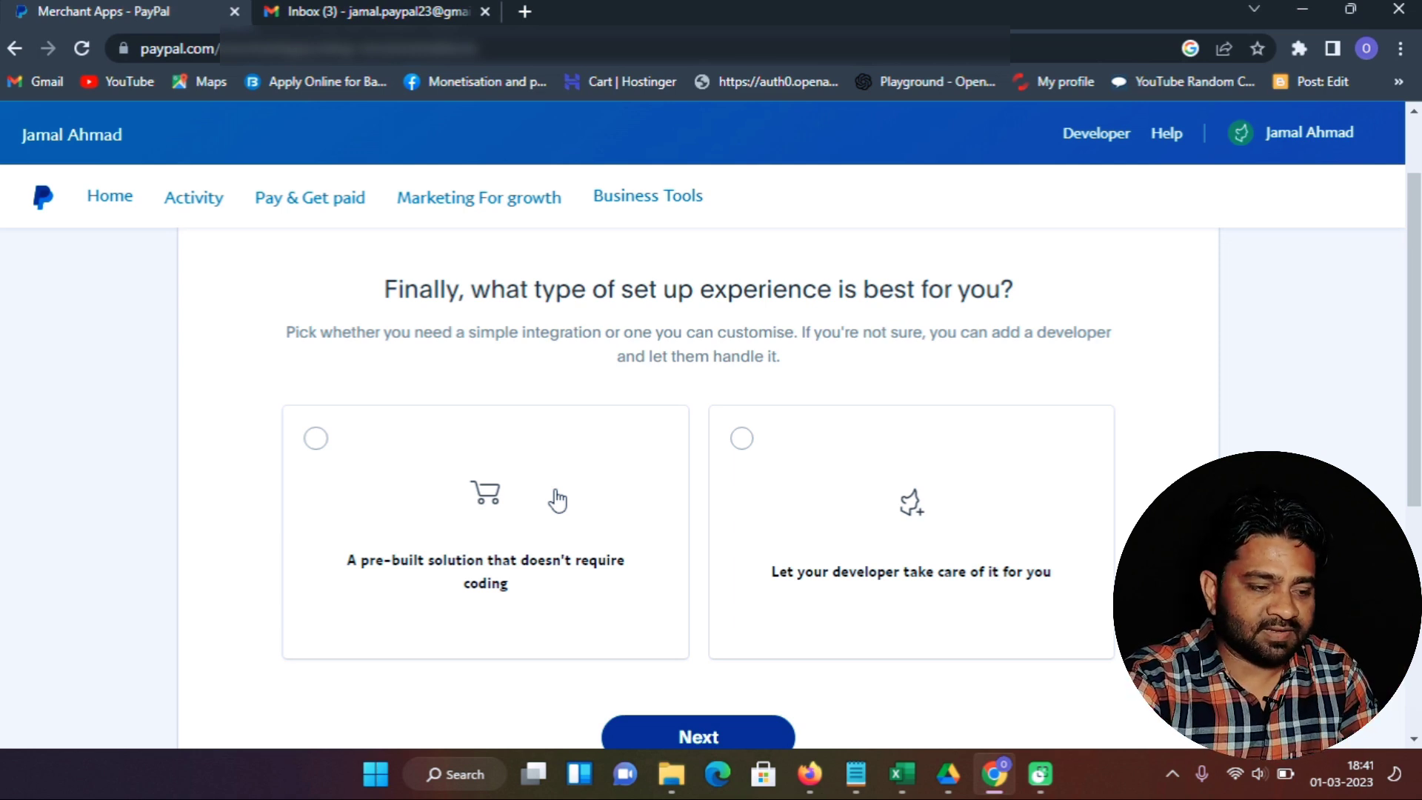
pyautogui.click(316, 439)
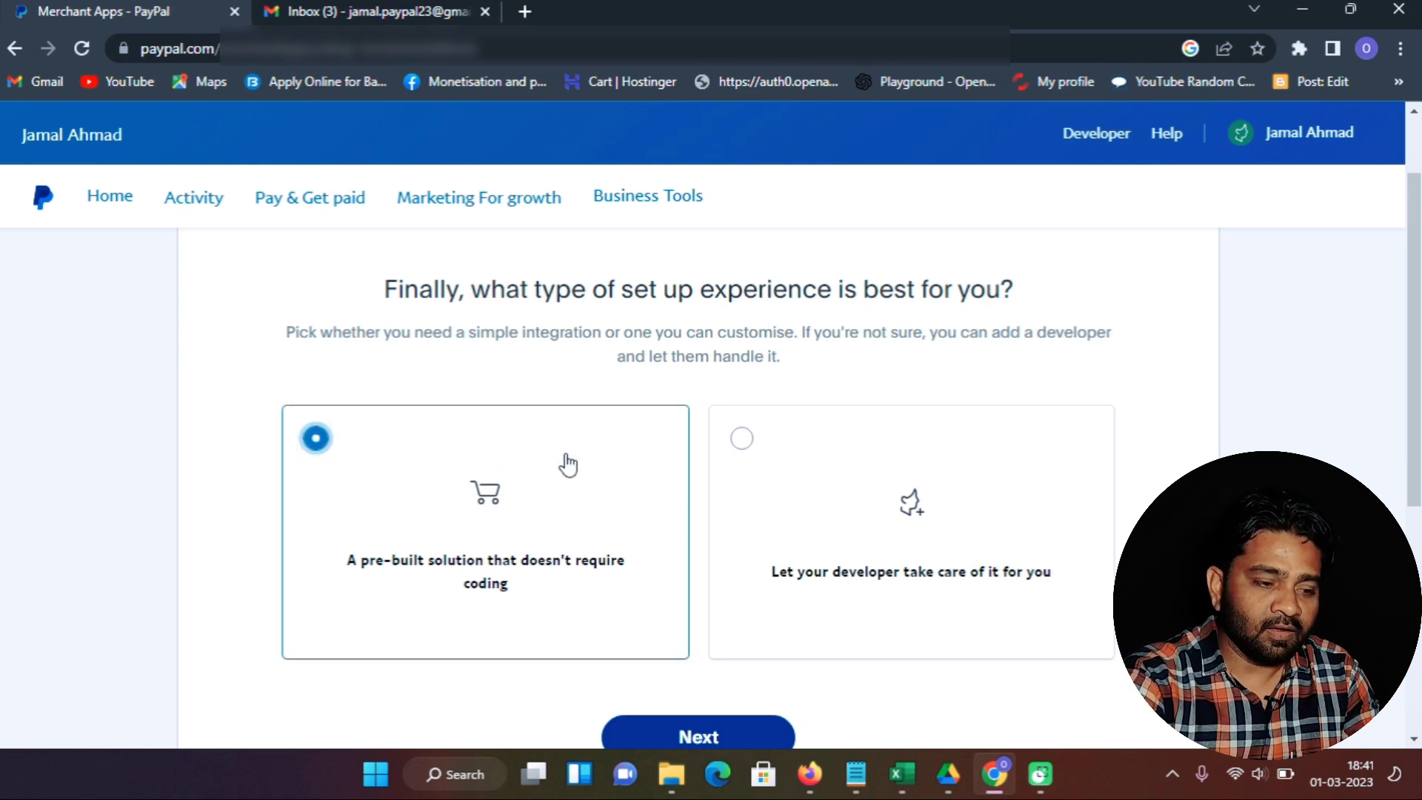
pyautogui.scroll(-1, 568, 465)
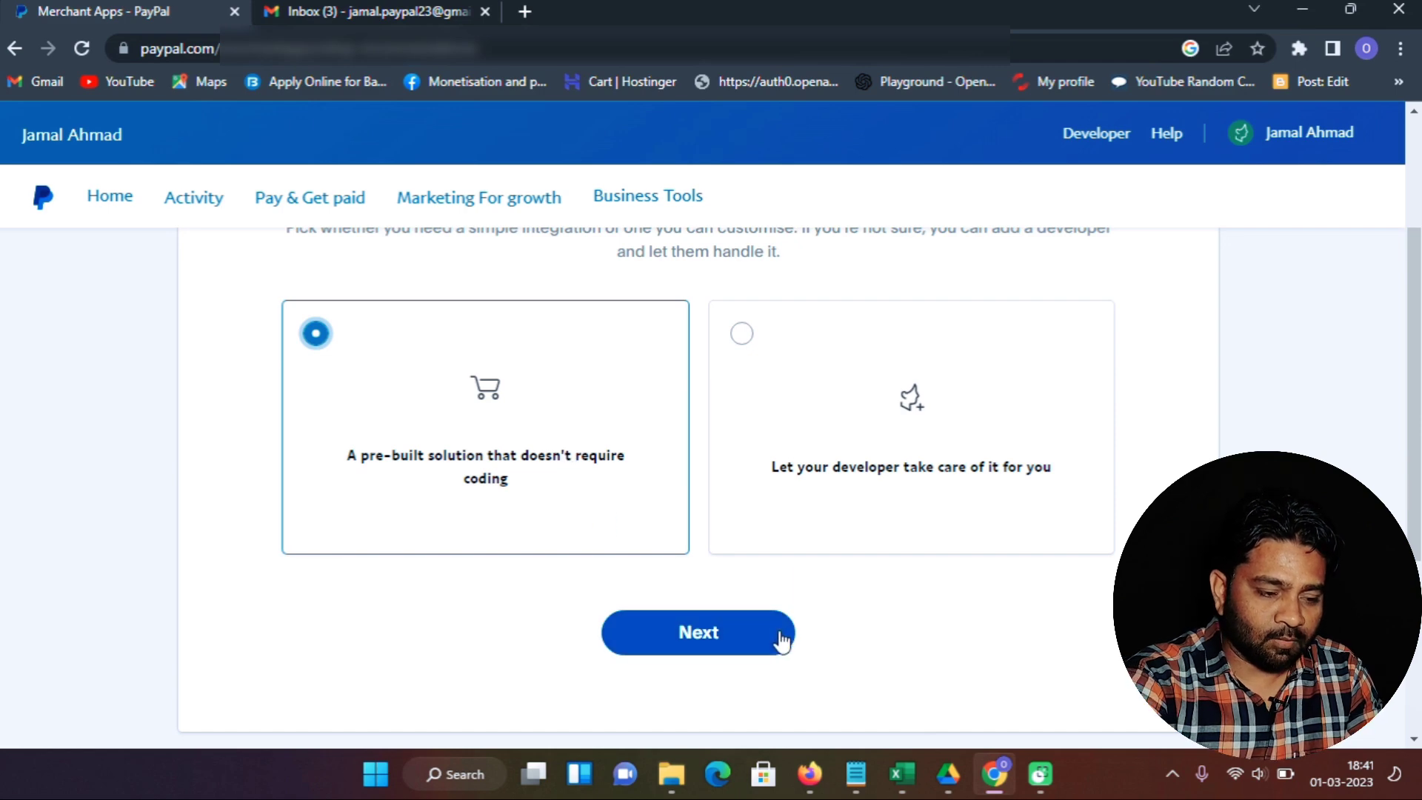
pyautogui.click(710, 631)
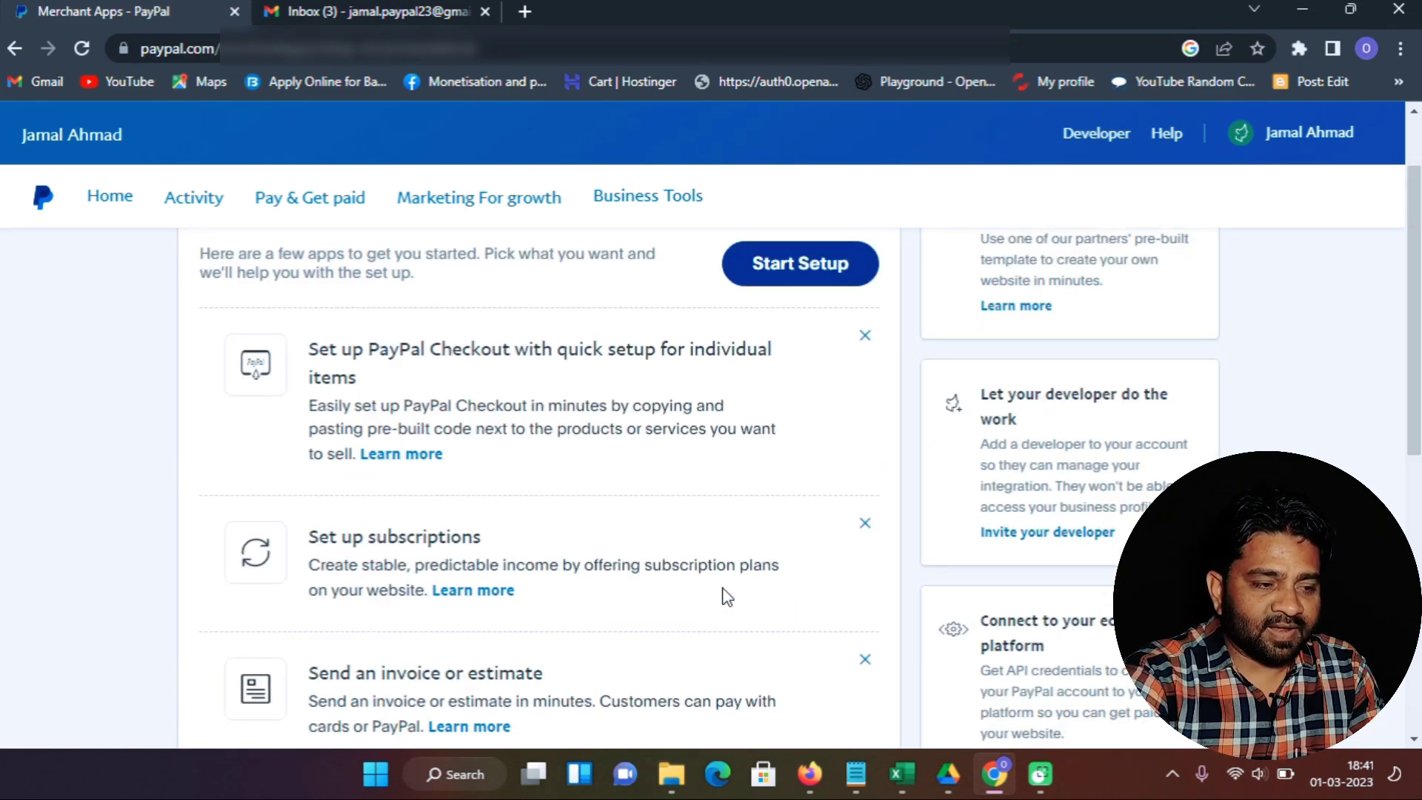
# Step: Look through the recommended apps, go to the account's home page and dismiss the welcome message
pyautogui.scroll(-5, 738, 589)
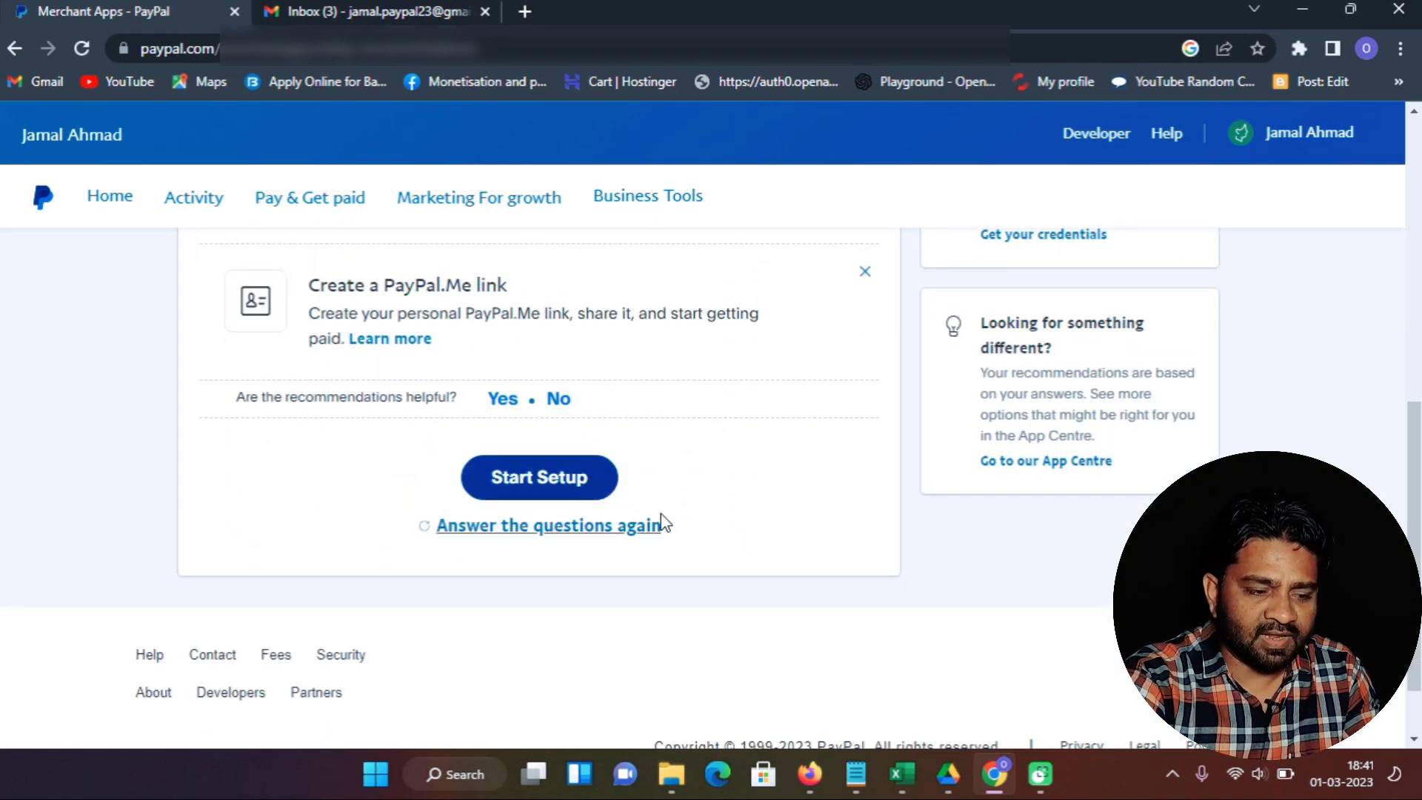
pyautogui.scroll(5, 803, 533)
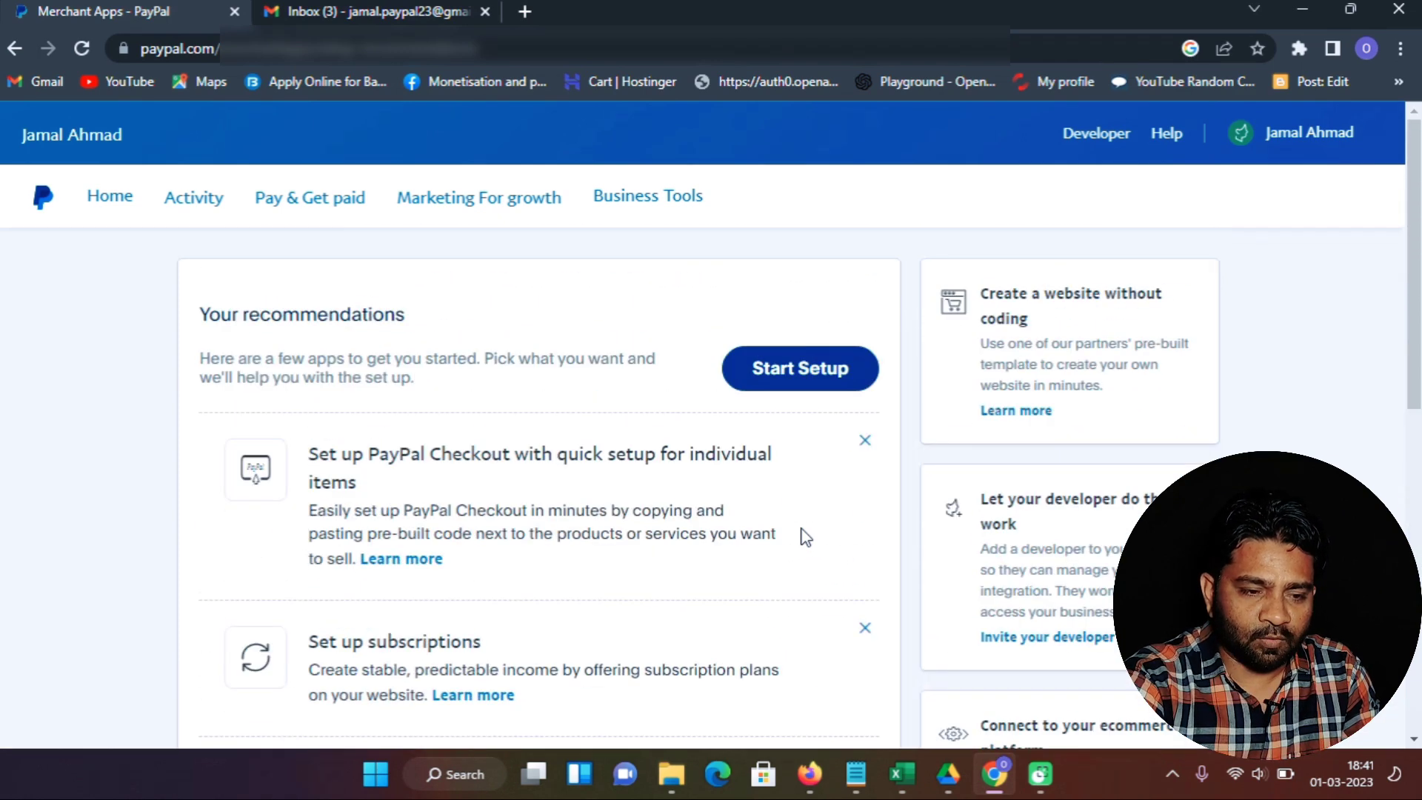
pyautogui.scroll(-5, 823, 504)
pyautogui.scroll(5, 741, 445)
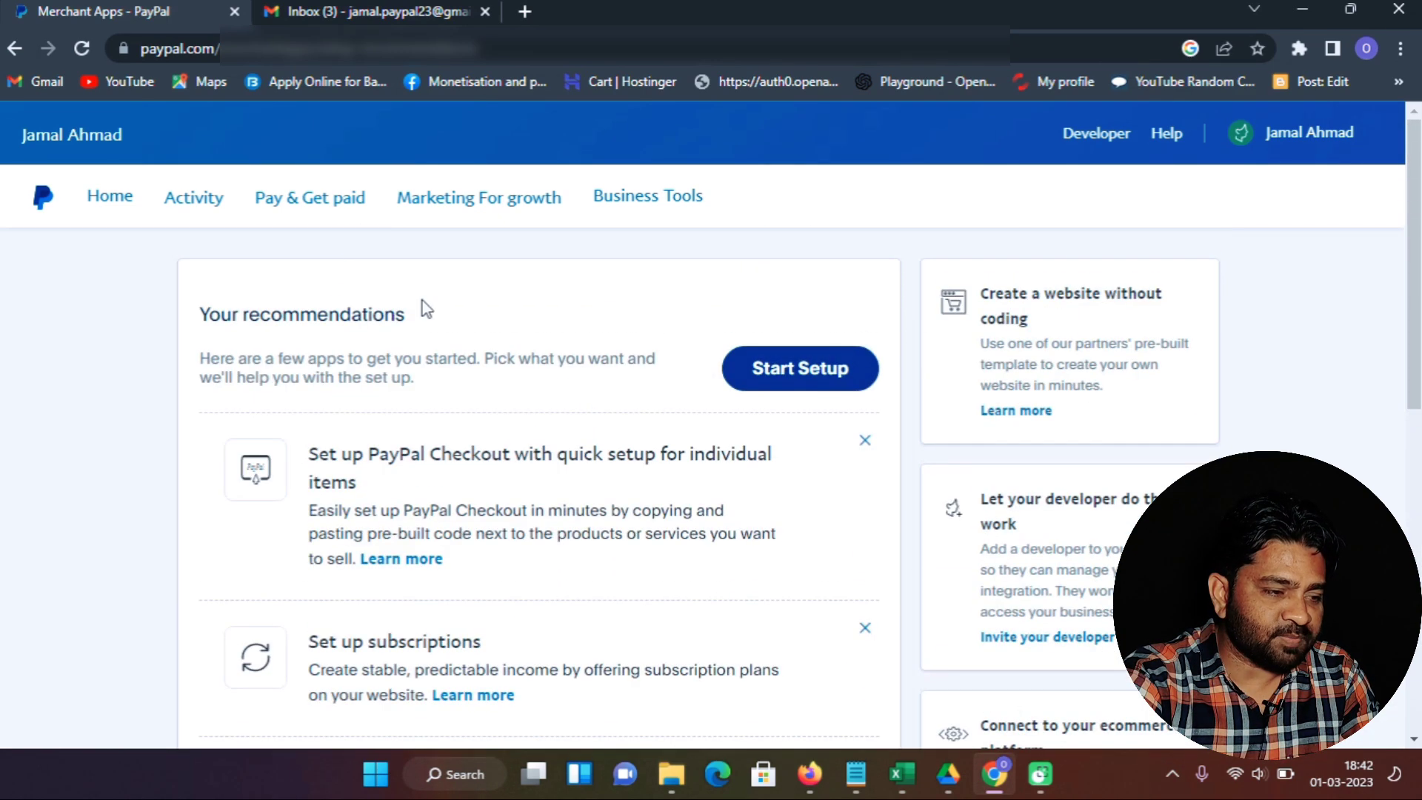
pyautogui.click(116, 202)
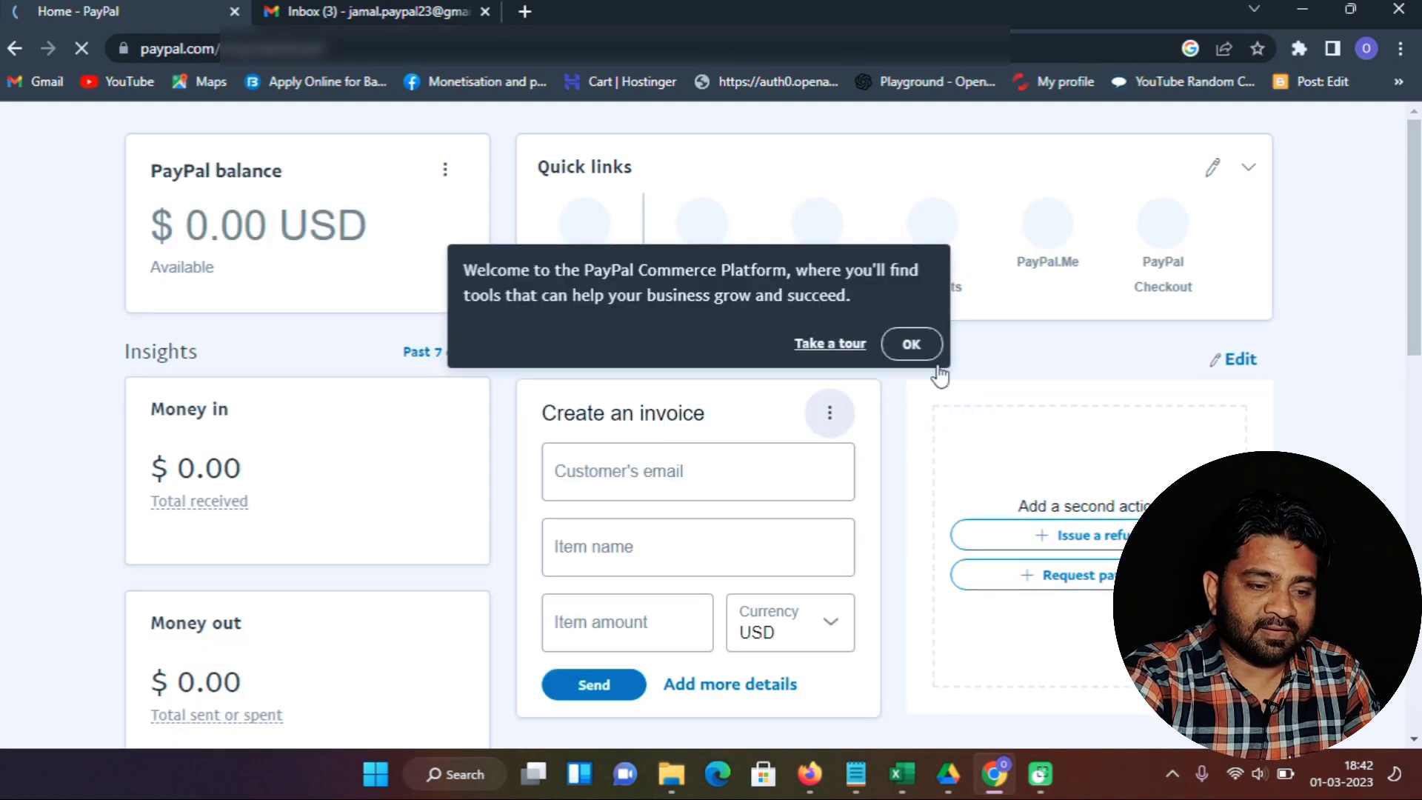
pyautogui.click(912, 348)
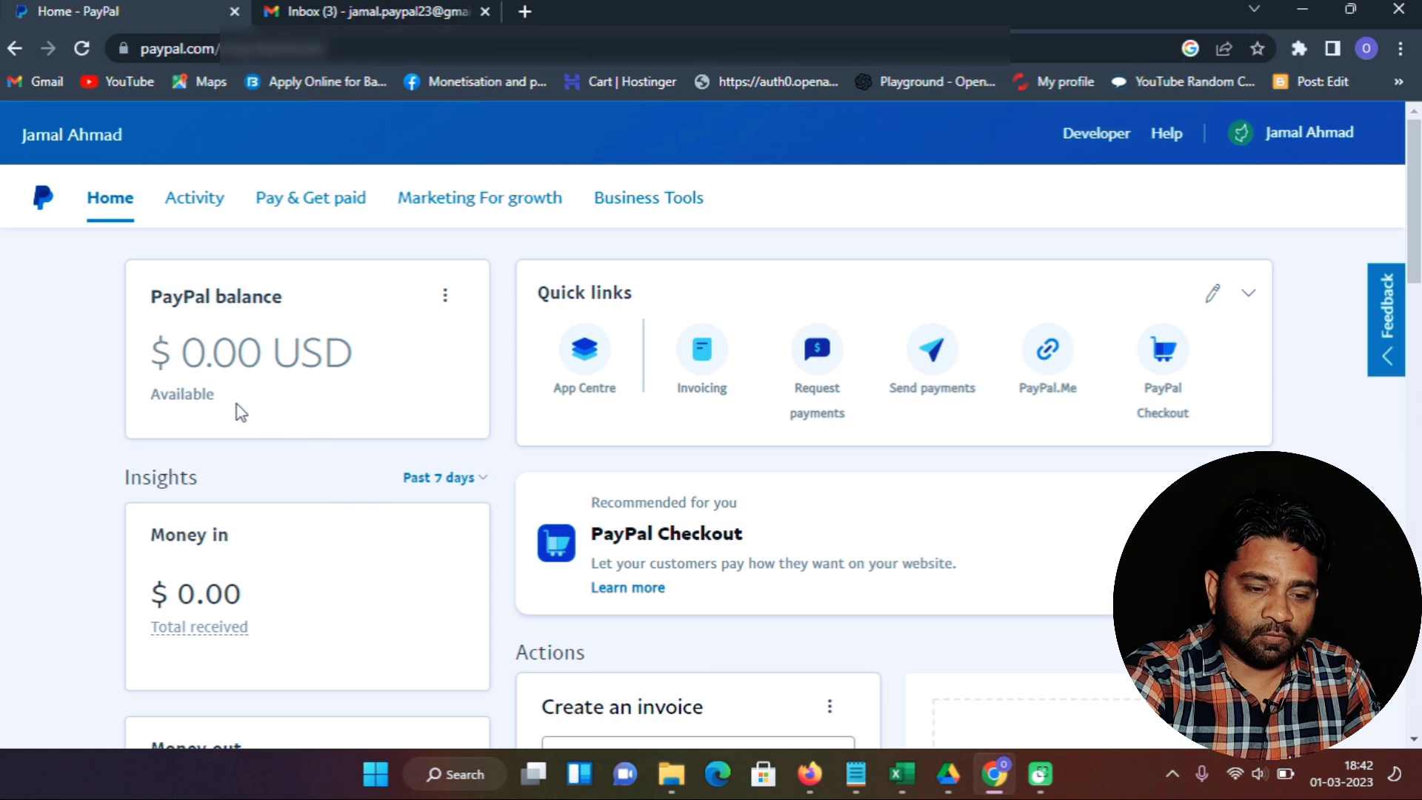
# Step: Open the details of the Confirm email address notification on the account's home page
pyautogui.scroll(-5, 661, 469)
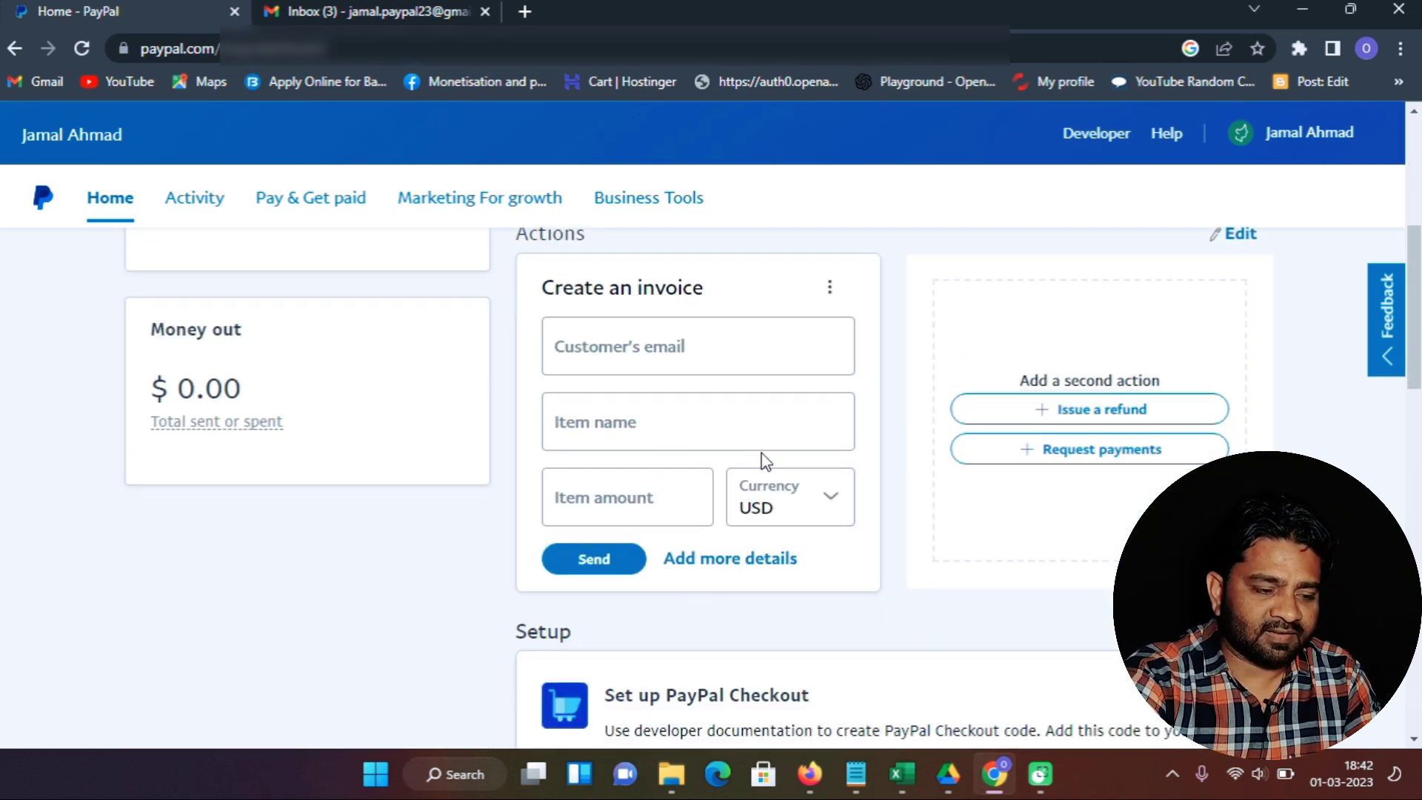
pyautogui.scroll(-6, 765, 461)
pyautogui.scroll(-9, 763, 453)
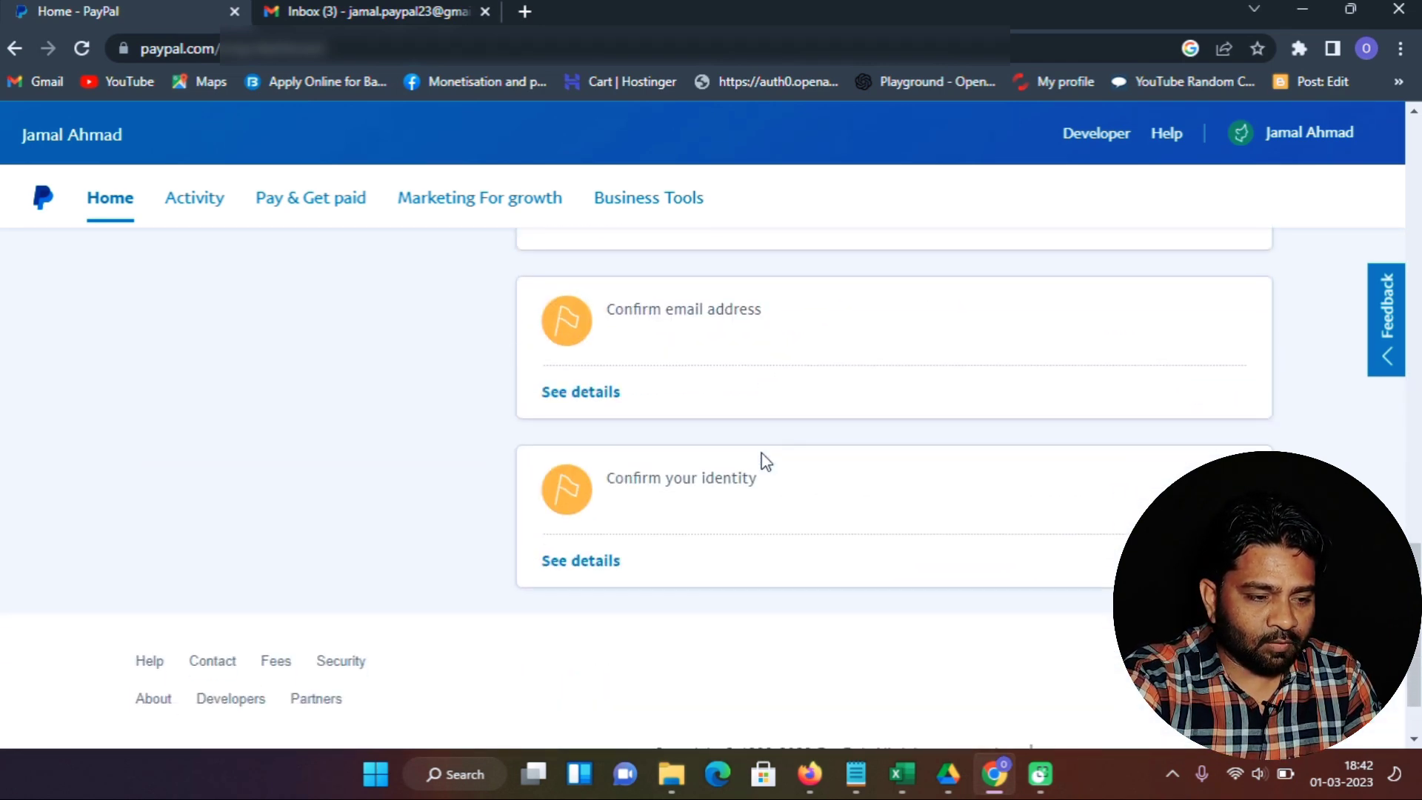
pyautogui.scroll(3, 763, 459)
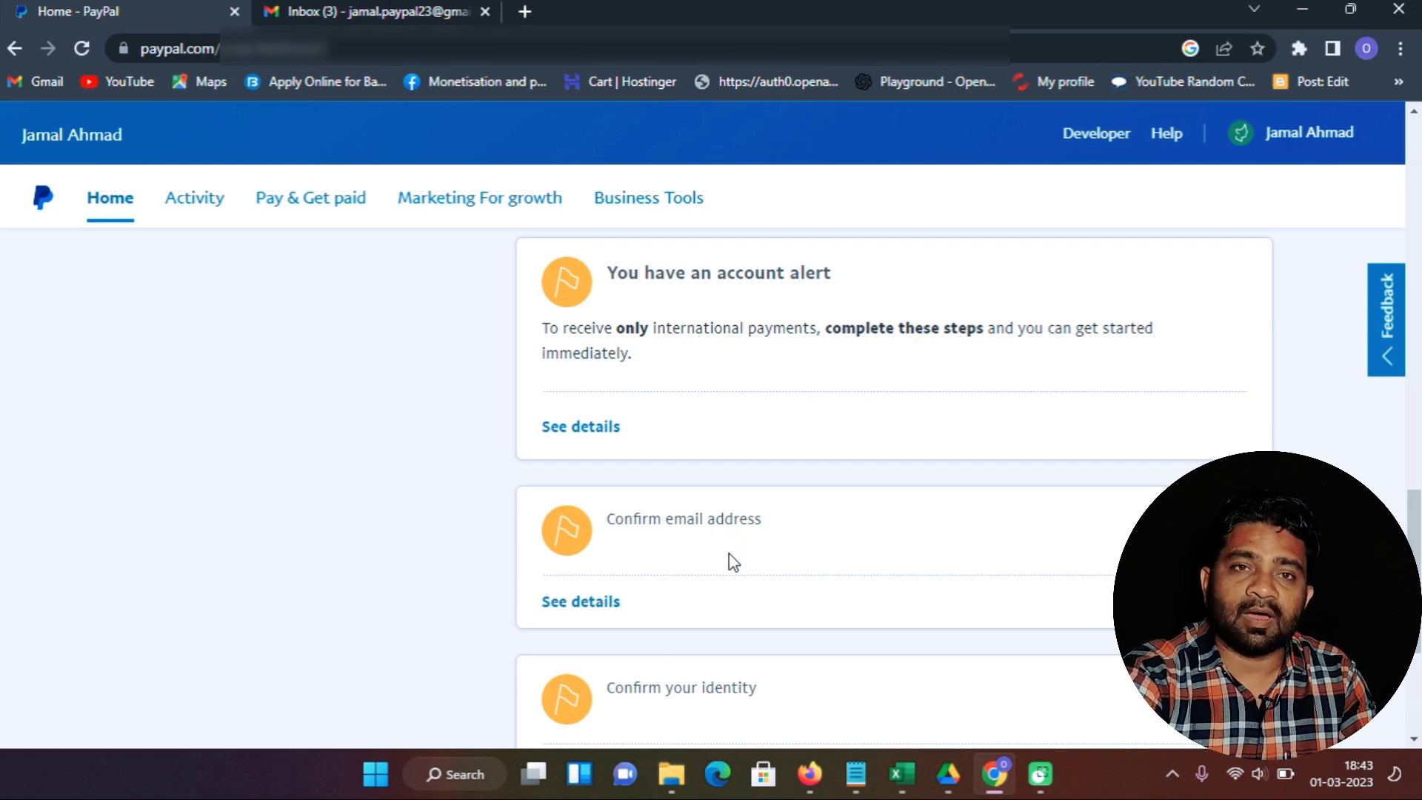
pyautogui.click(589, 611)
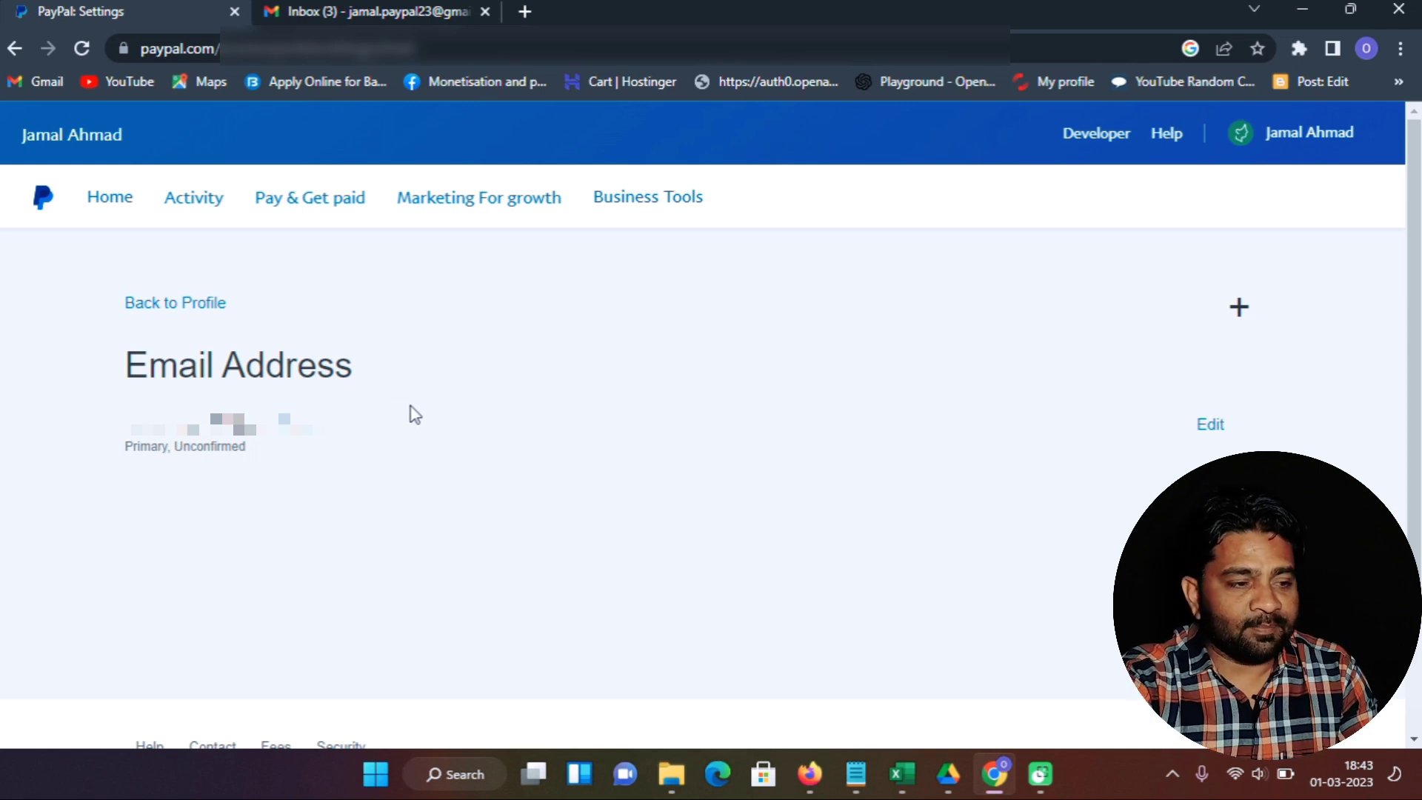
# Step: Switch to Gmail, open the PayPal Service email about confirming the email address, and follow its Get Started Now link
pyautogui.click(430, 9)
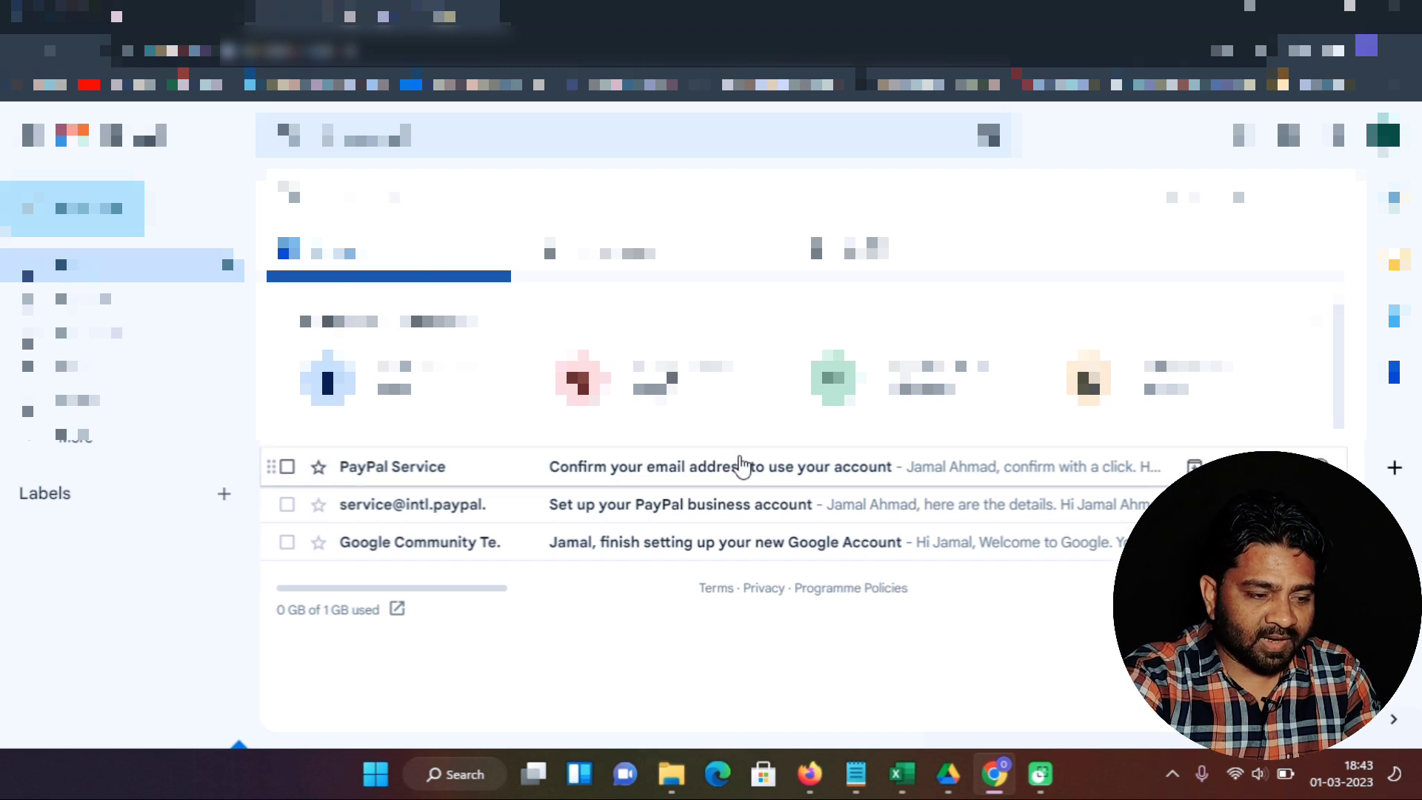
pyautogui.click(767, 465)
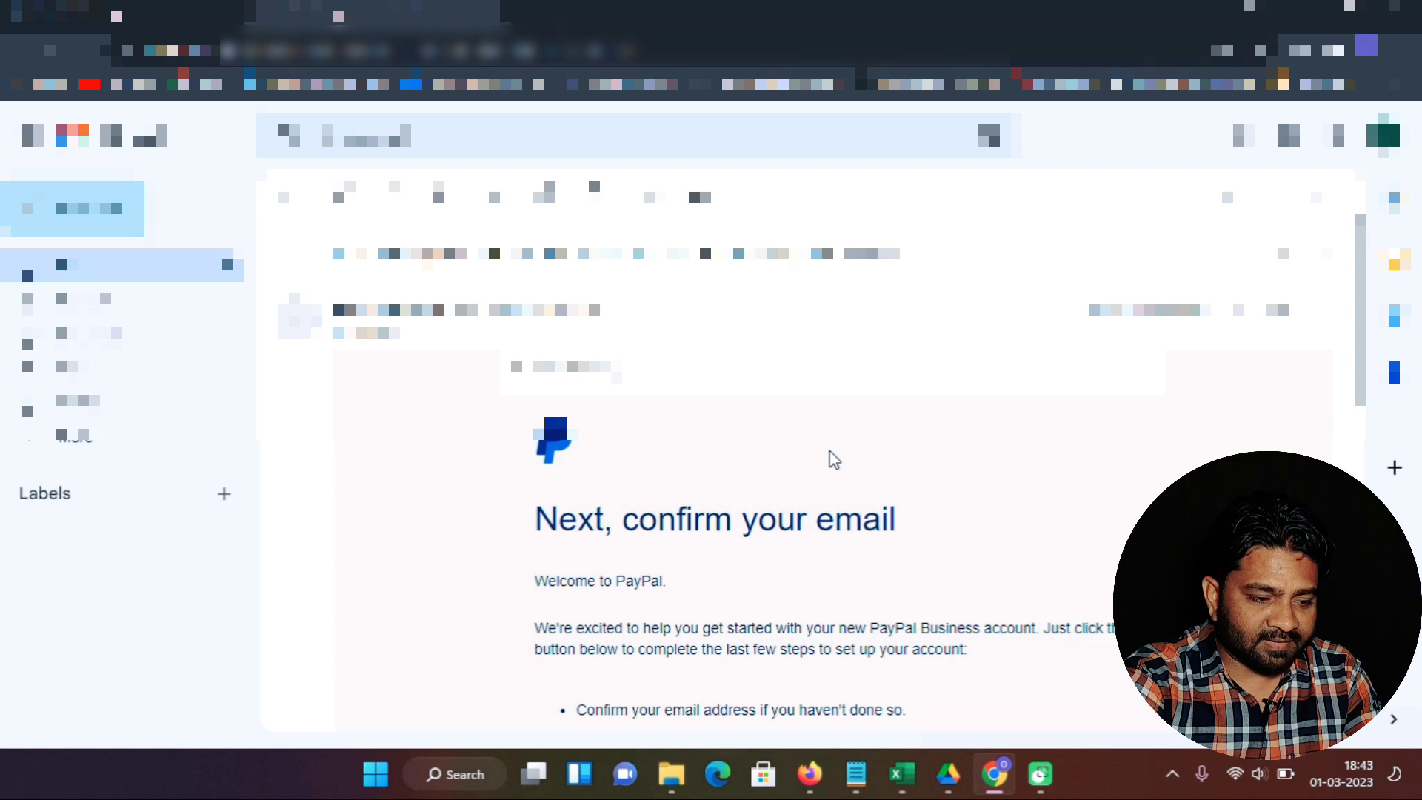
pyautogui.scroll(-6, 833, 460)
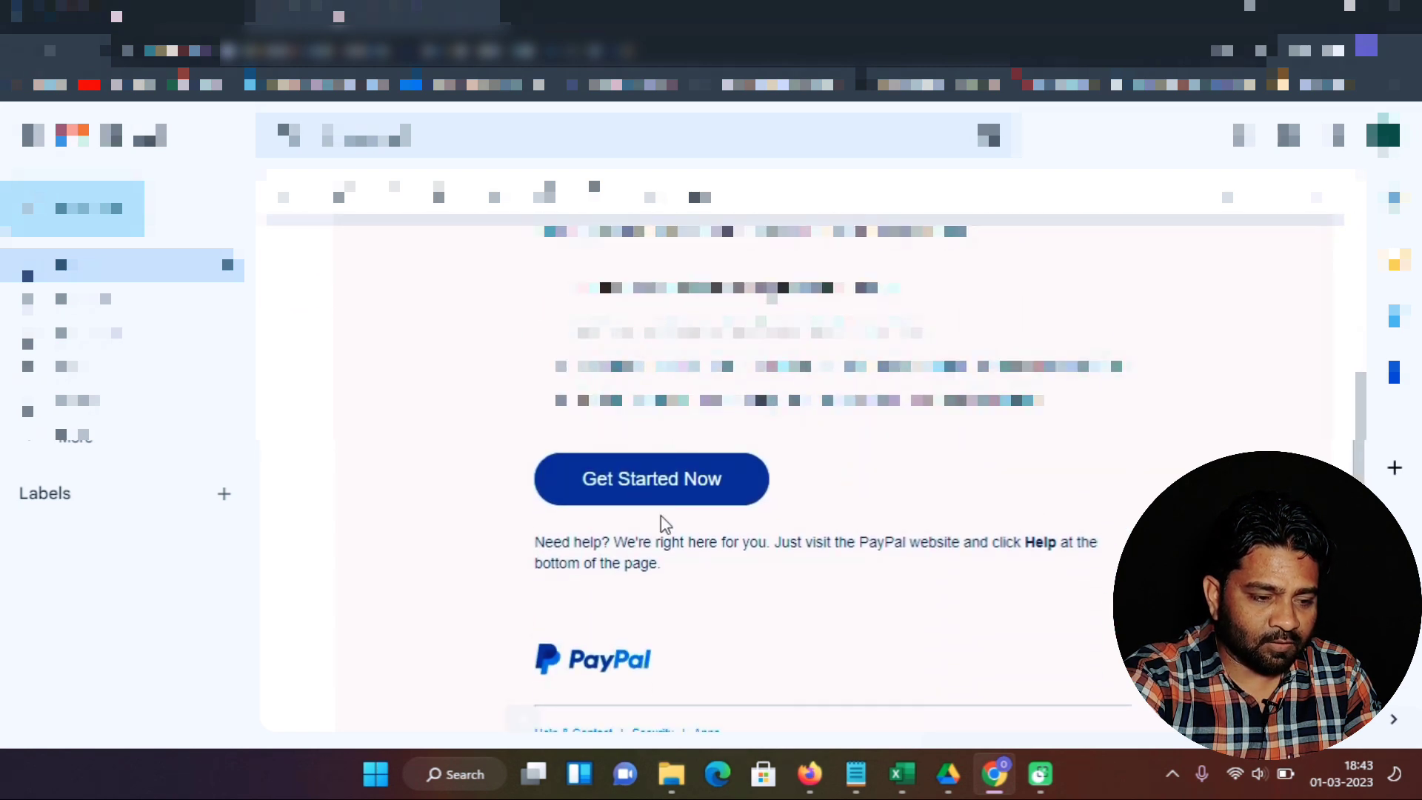
pyautogui.click(694, 490)
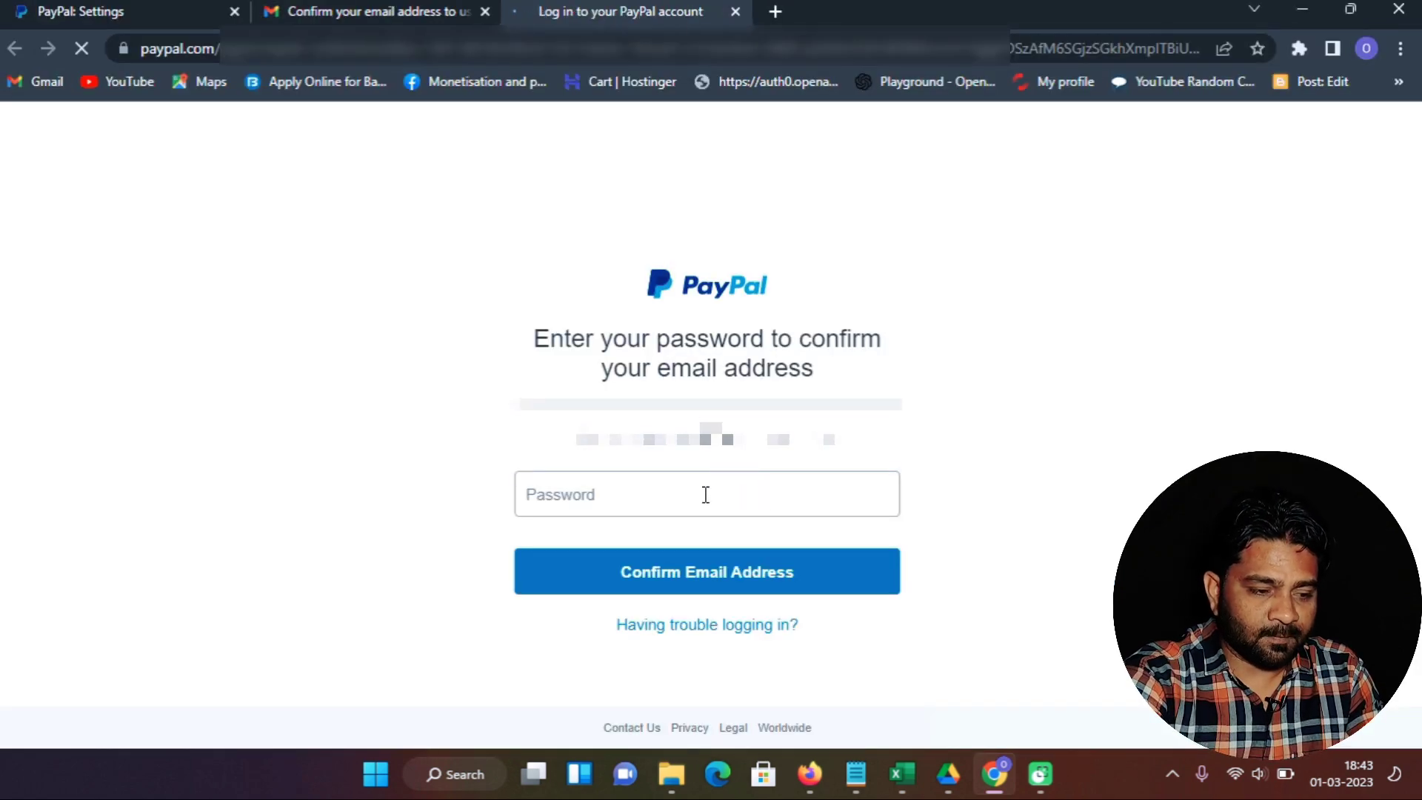
# Step: Enter the account password to confirm the email address, and dismiss the welcome message on the home page
pyautogui.click(708, 497)
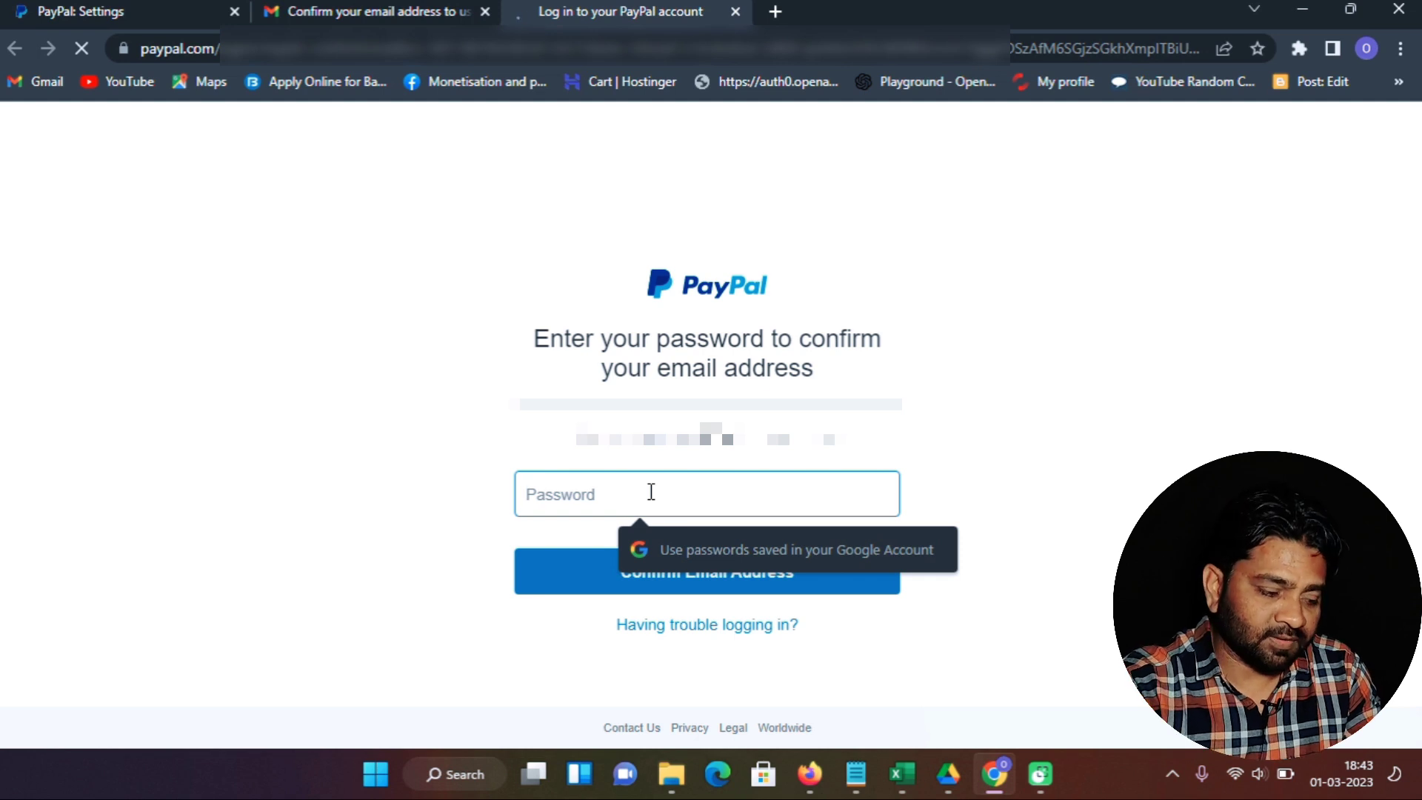
pyautogui.hotkey('ctrl', 'v')
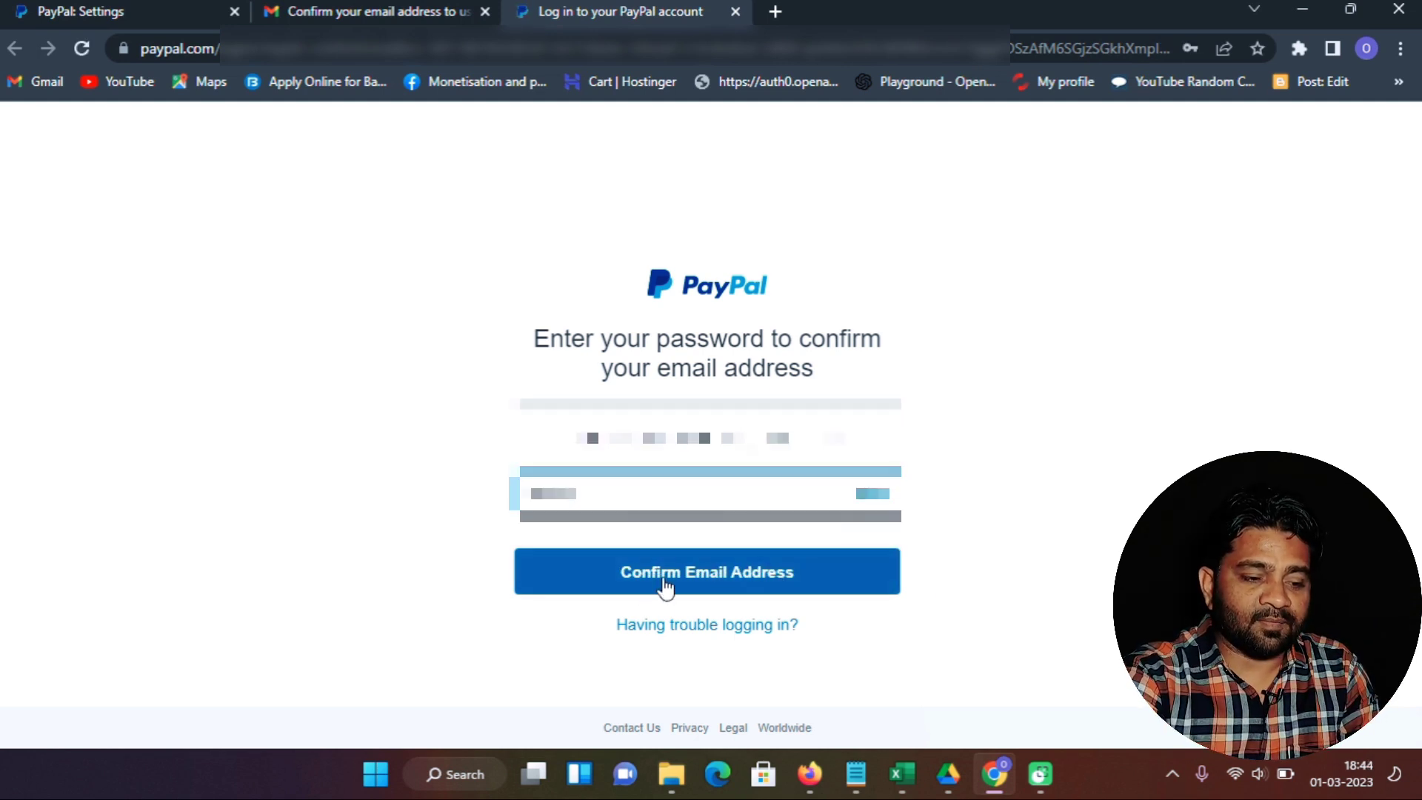
pyautogui.click(711, 585)
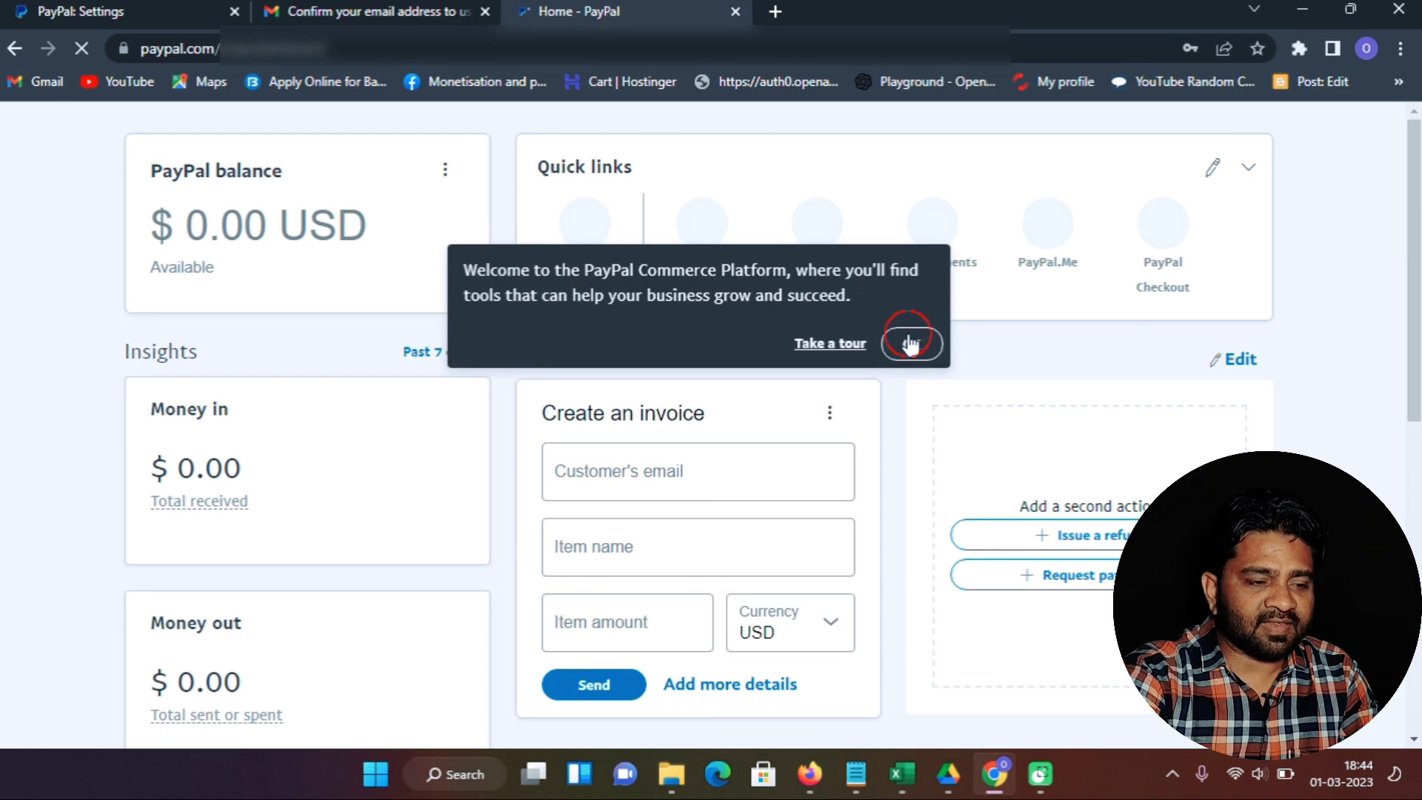
pyautogui.click(913, 345)
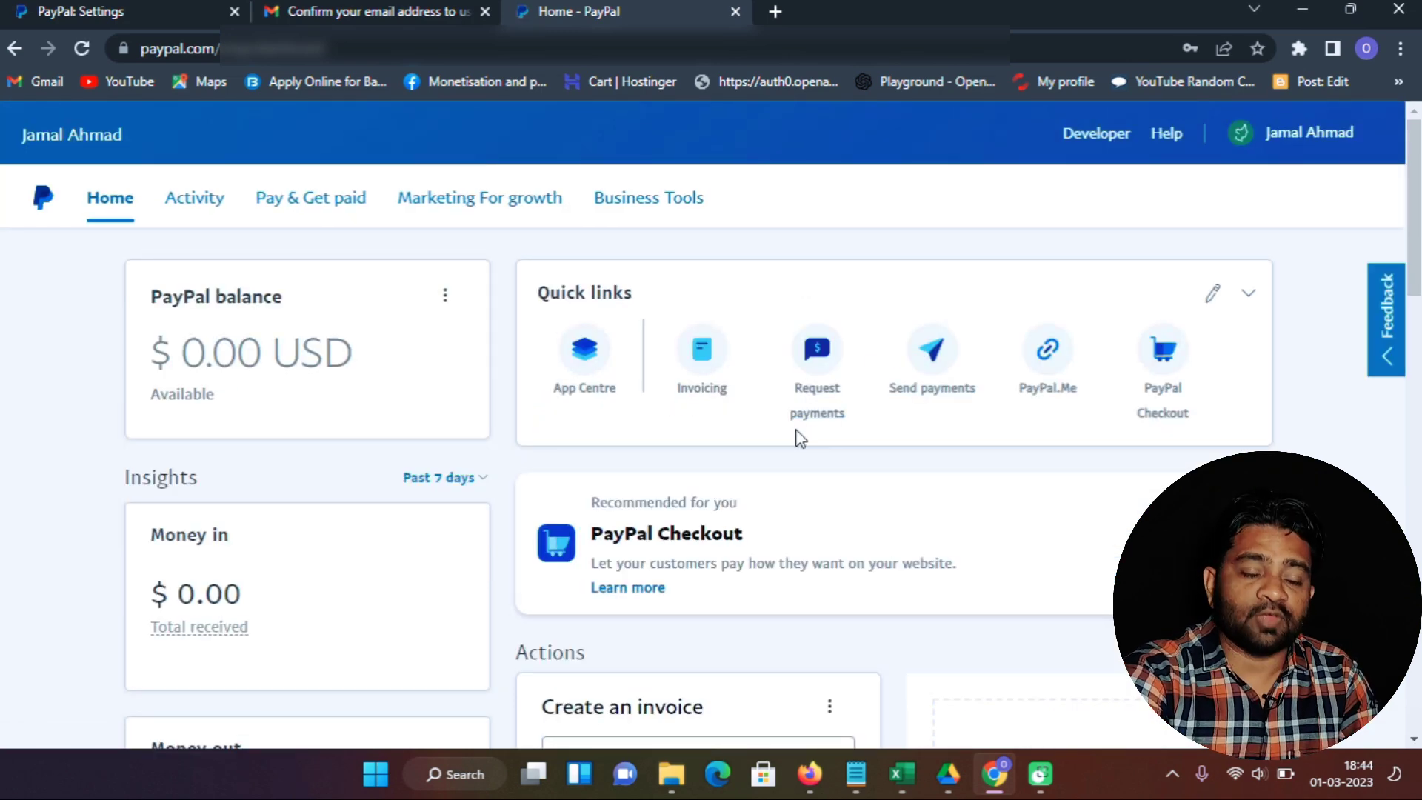
# Step: Examine the remaining notifications on the home page, including the GST, account alert and identity confirmation entries
pyautogui.scroll(-10, 801, 459)
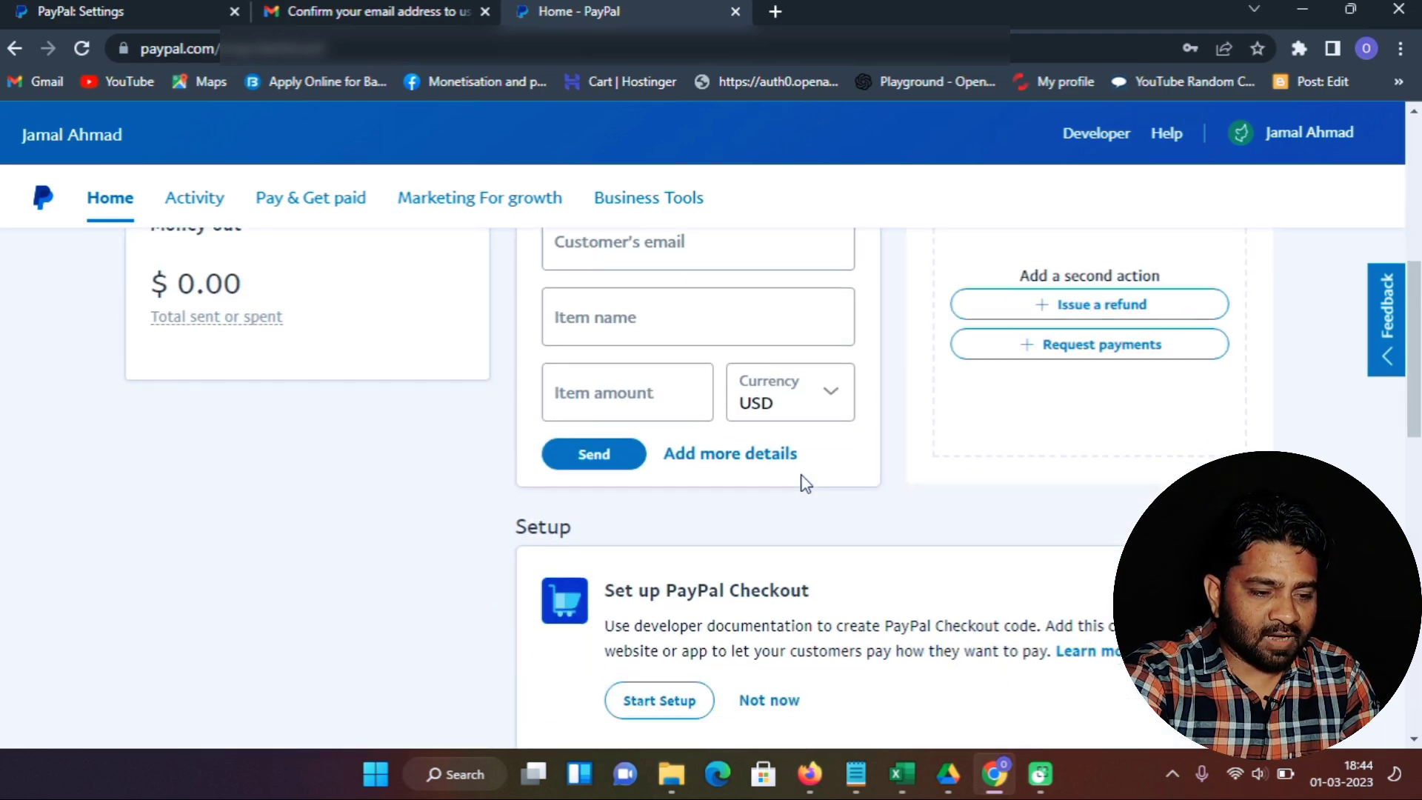
pyautogui.scroll(-8, 806, 483)
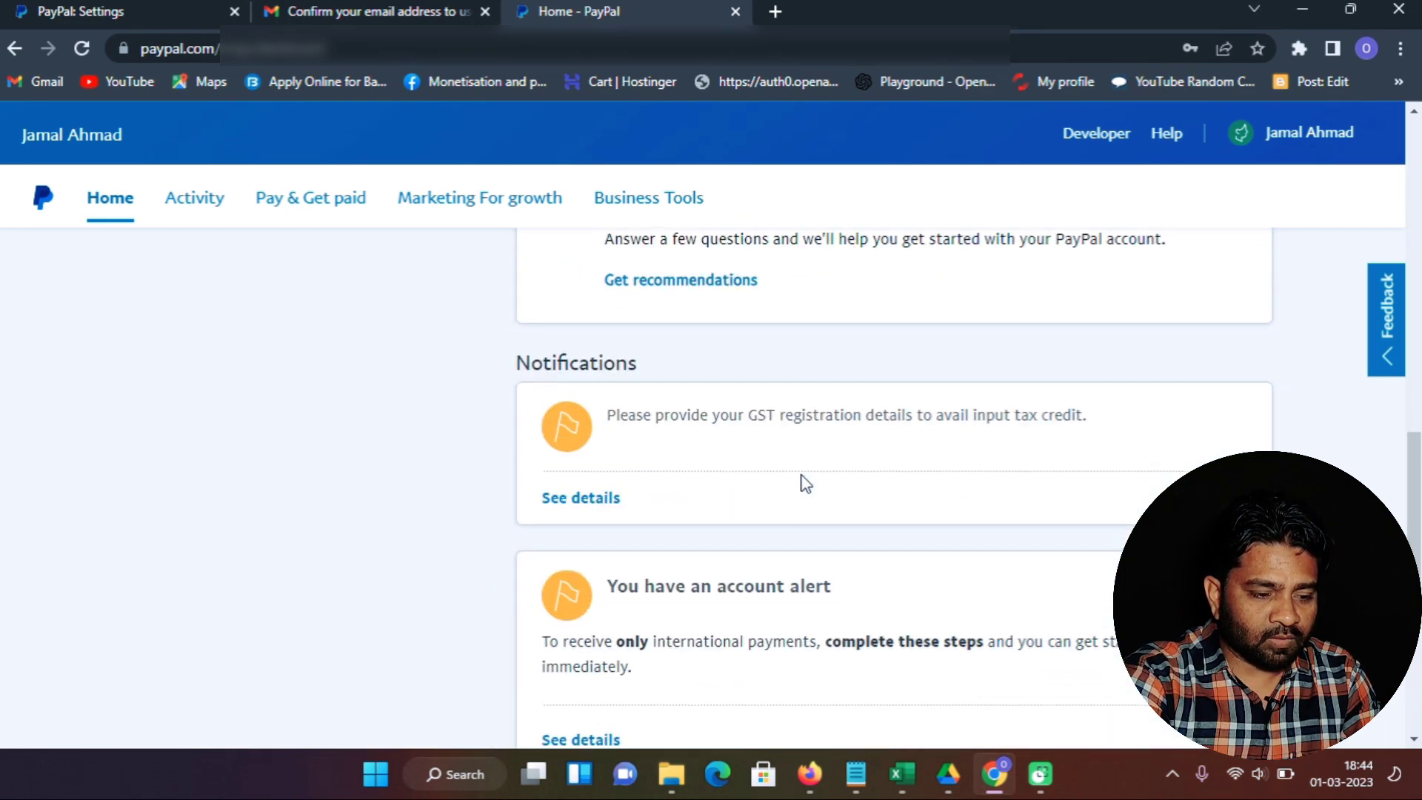
pyautogui.scroll(-2, 806, 483)
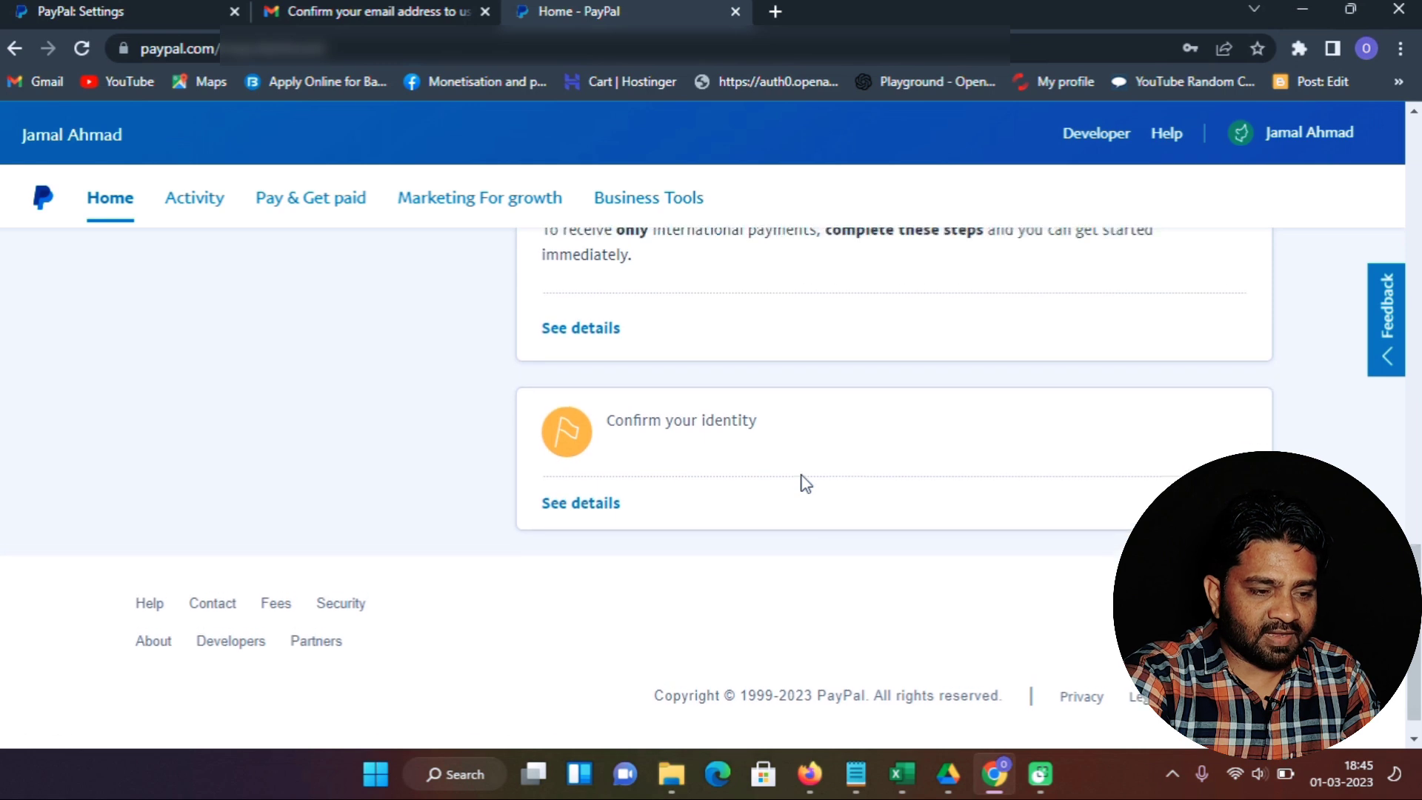
pyautogui.scroll(3, 806, 483)
pyautogui.scroll(1, 806, 483)
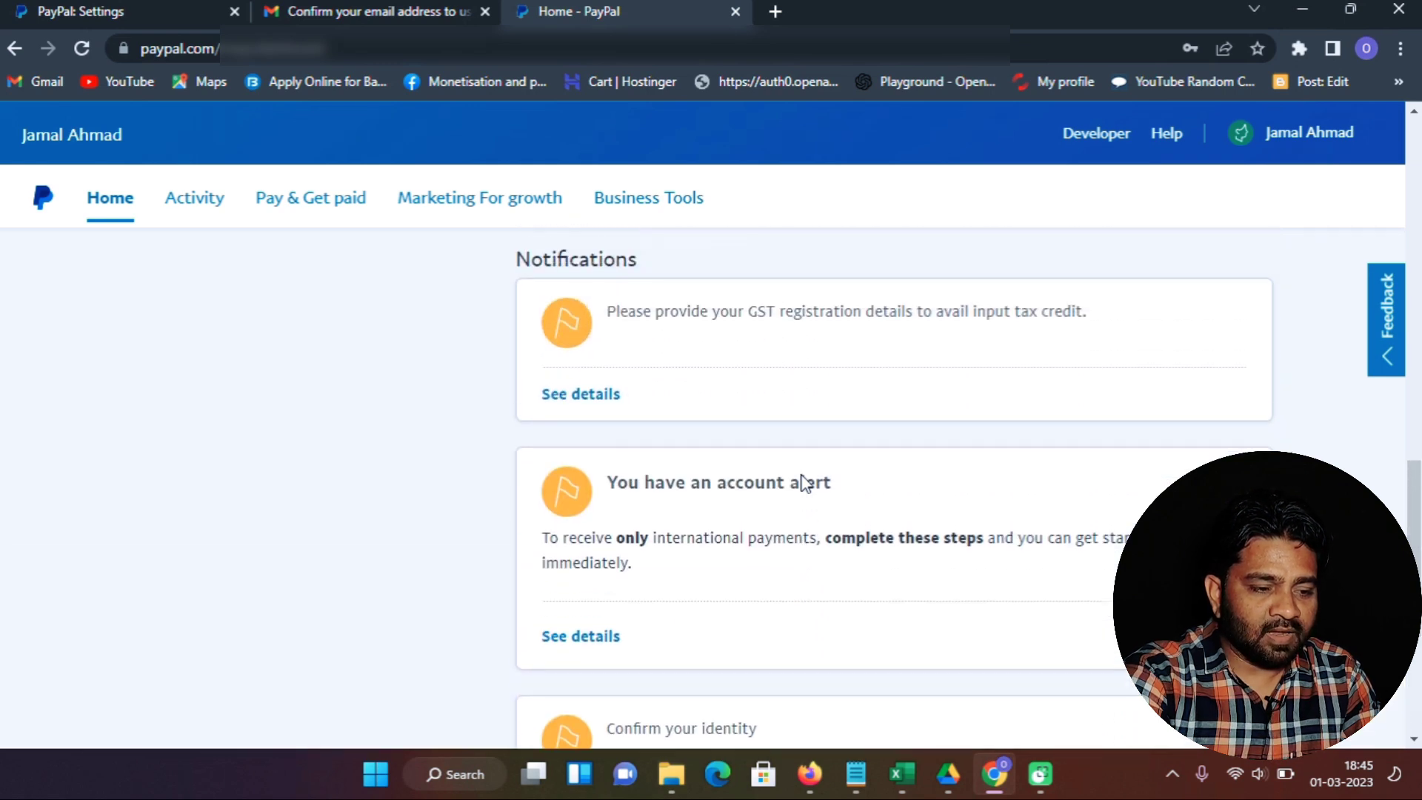
pyautogui.scroll(1, 797, 476)
pyautogui.scroll(-1, 797, 477)
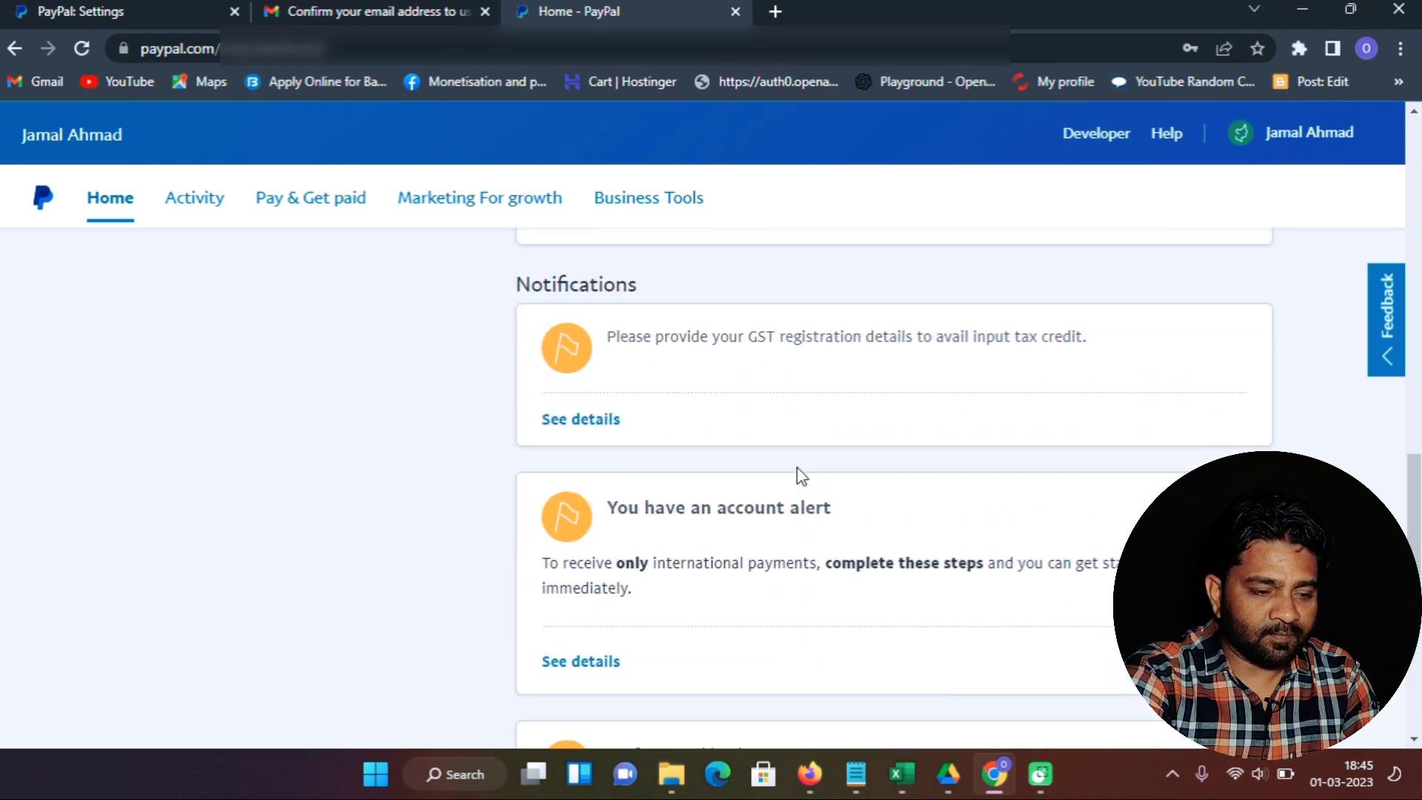
pyautogui.scroll(-3, 870, 533)
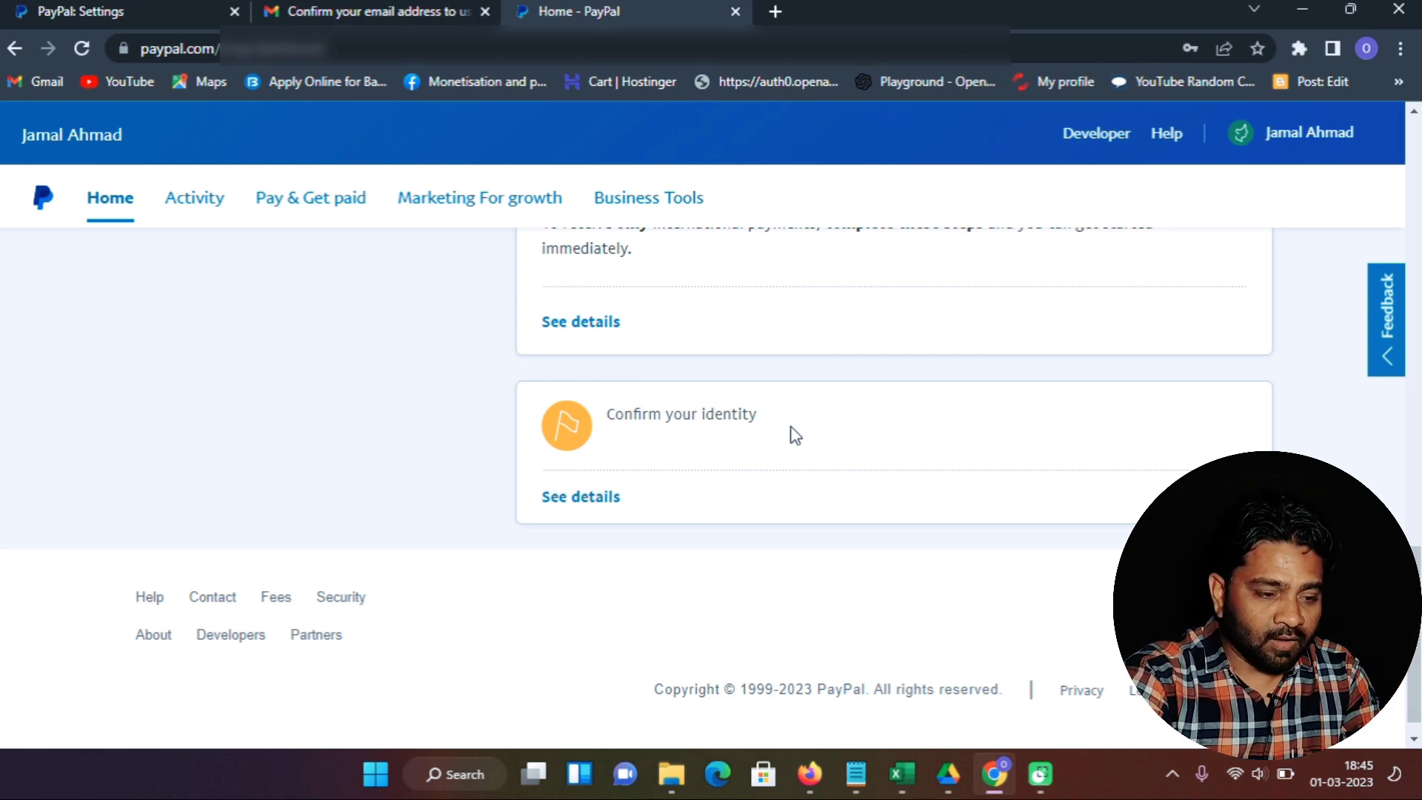
pyautogui.click(616, 412)
pyautogui.moveTo(616, 412); pyautogui.dragTo(762, 429)
pyautogui.click(768, 467)
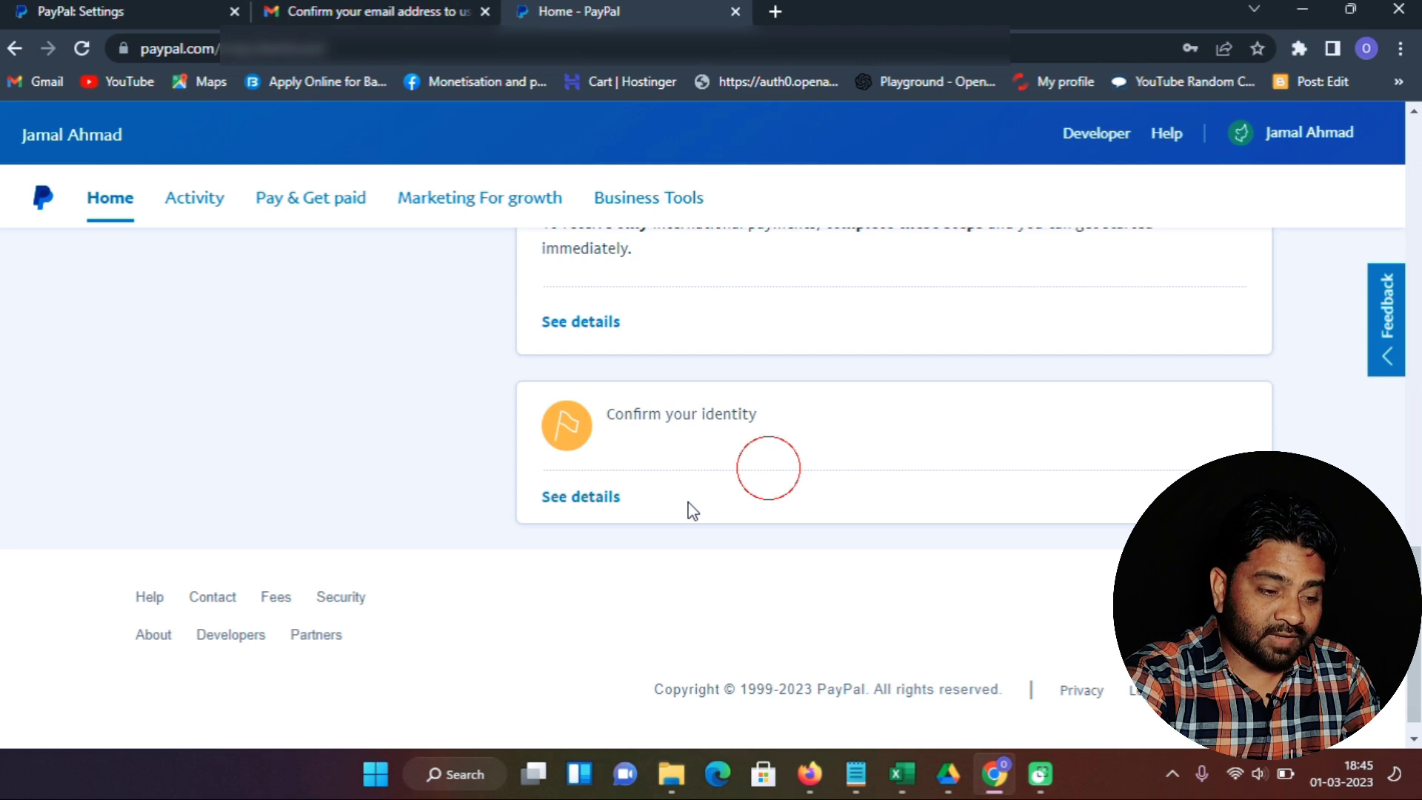
# Step: Open the details of the Confirm your identity notification and start the information verification
pyautogui.click(581, 507)
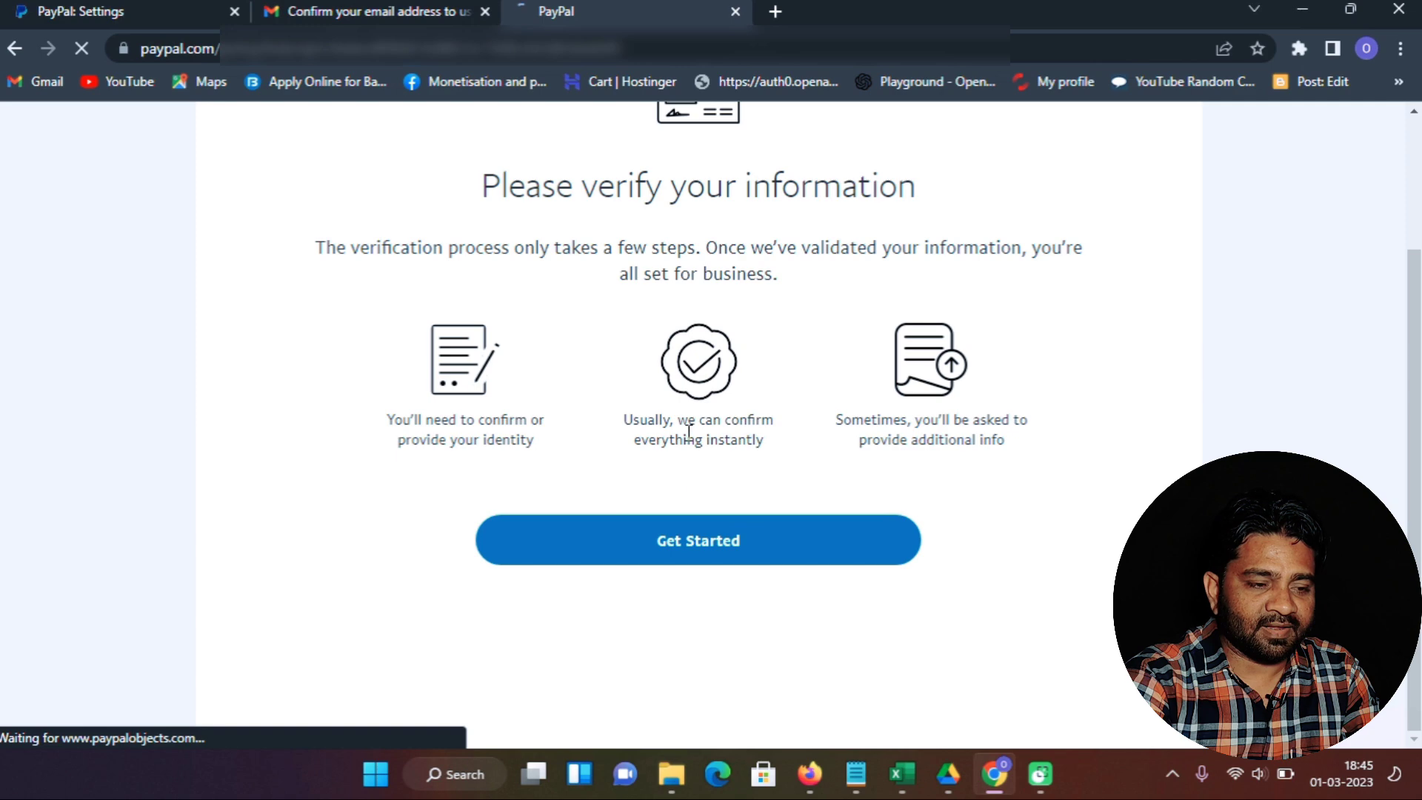
pyautogui.scroll(1, 704, 378)
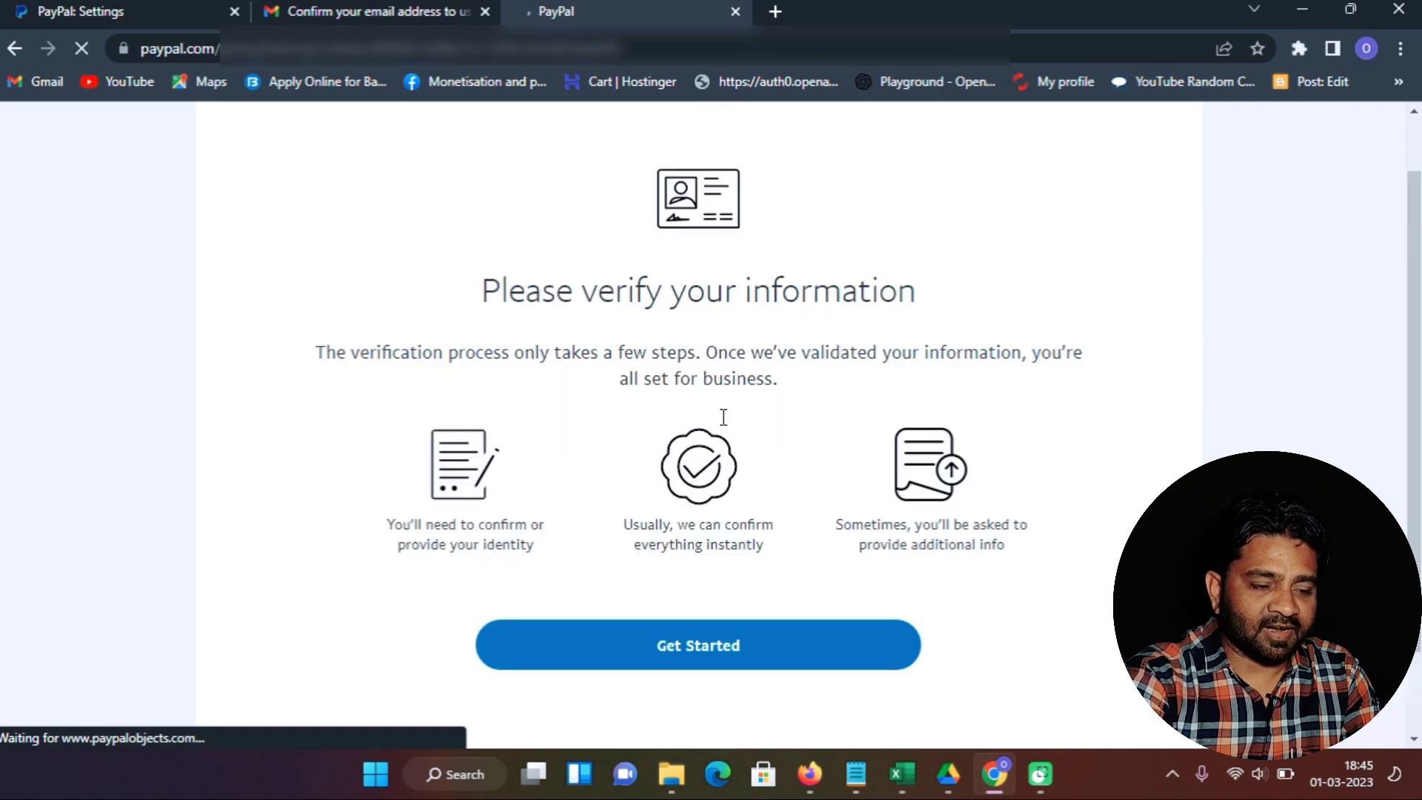
pyautogui.click(733, 646)
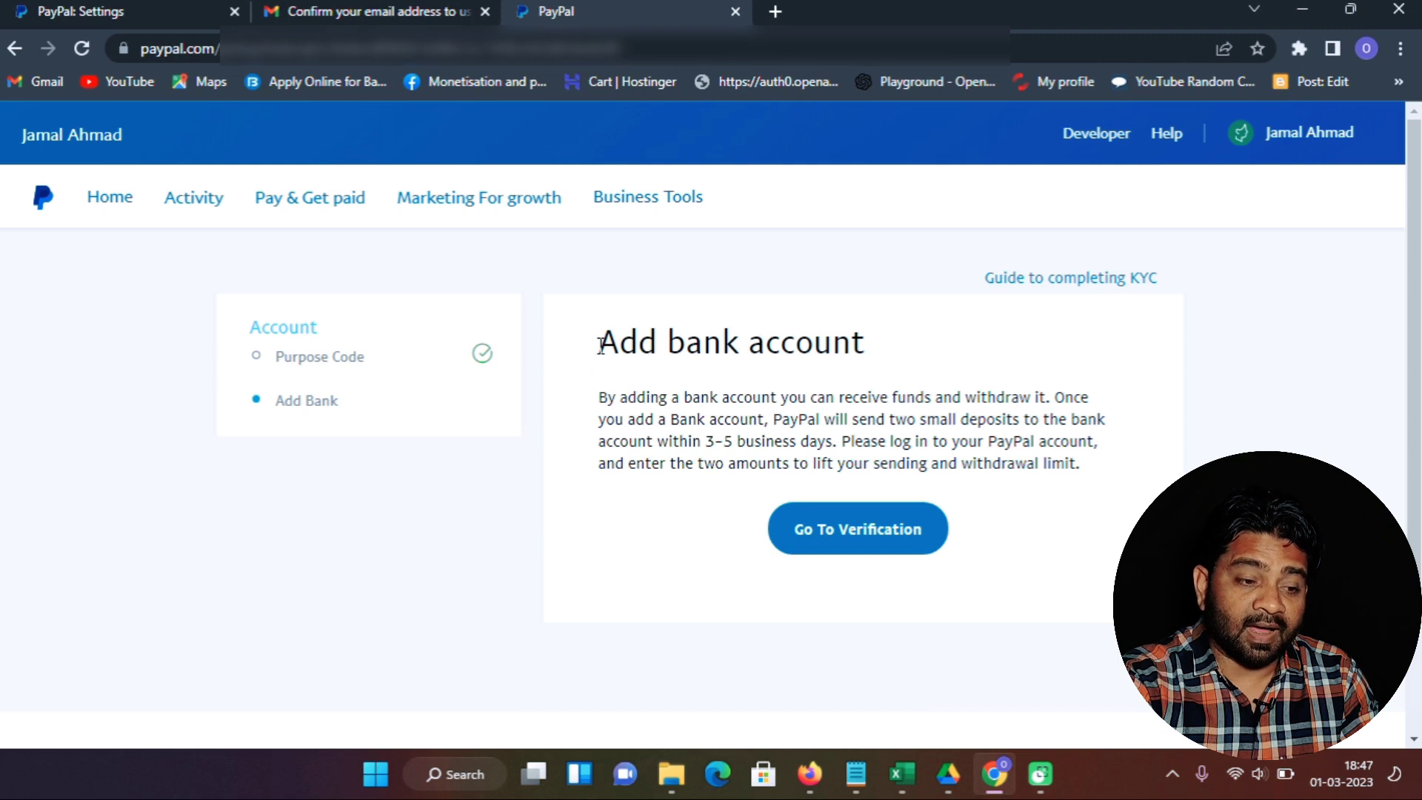
# Step: Proceed from the Add bank account stage to verification and open the form for linking a new bank account
pyautogui.click(857, 550)
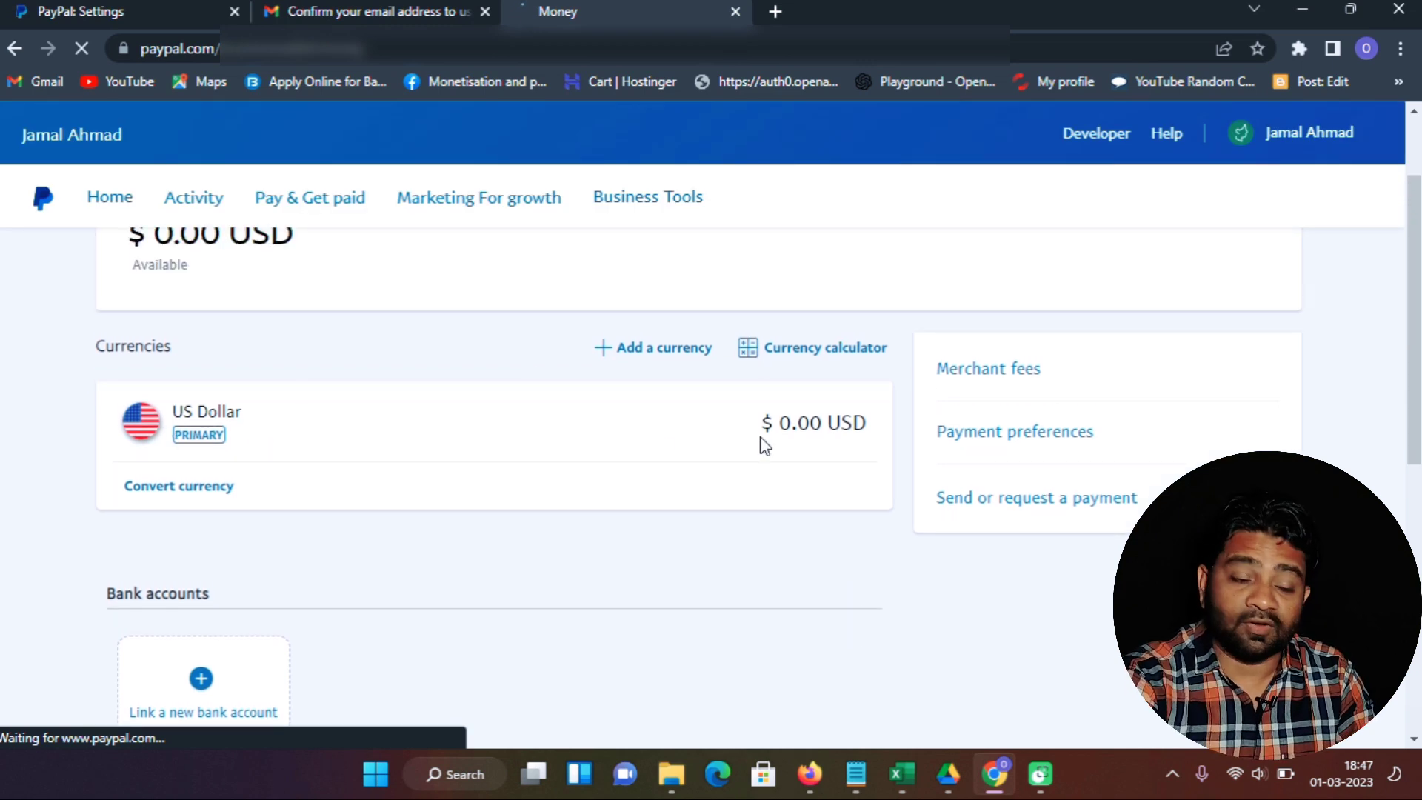
pyautogui.scroll(-2, 760, 444)
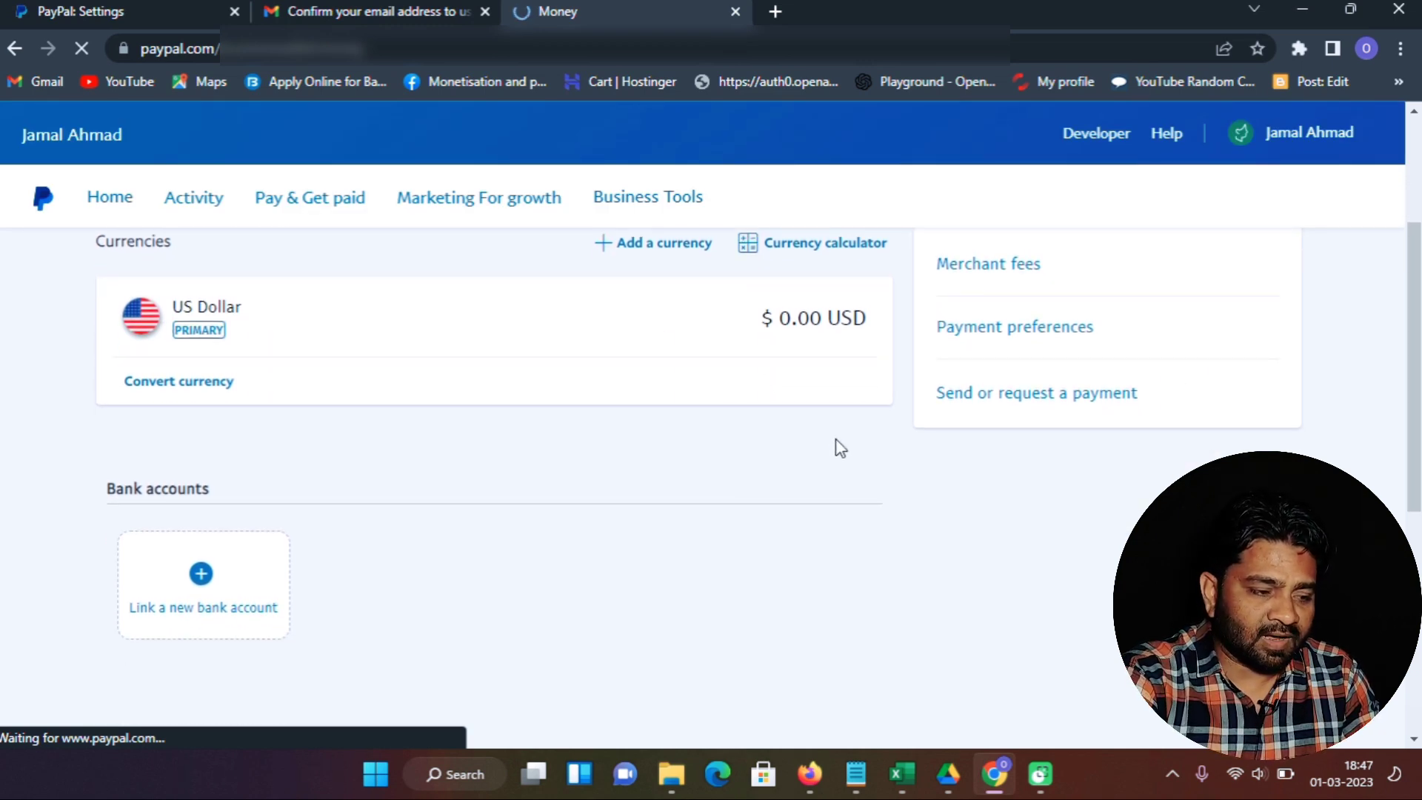
pyautogui.scroll(-2, 835, 454)
pyautogui.scroll(2, 835, 454)
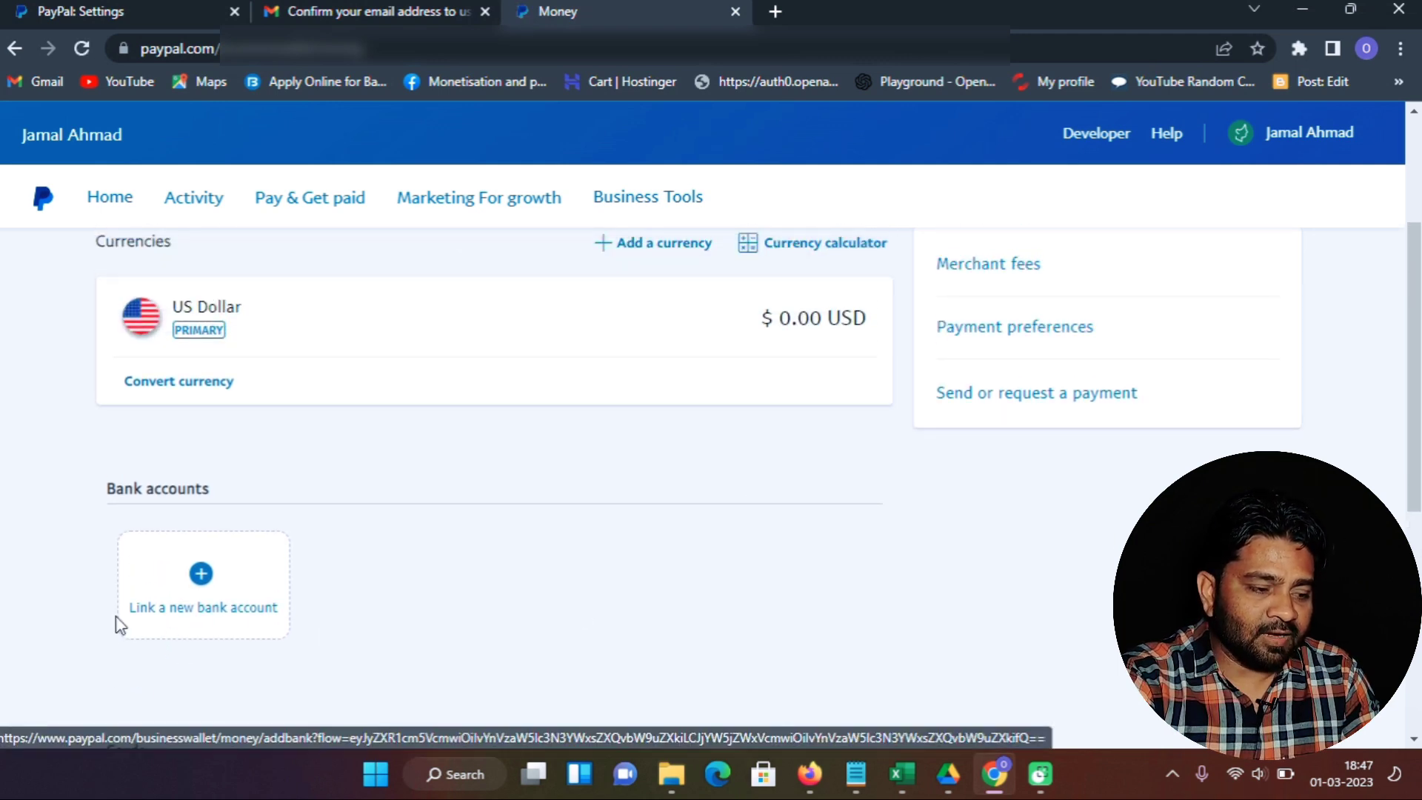
pyautogui.click(202, 575)
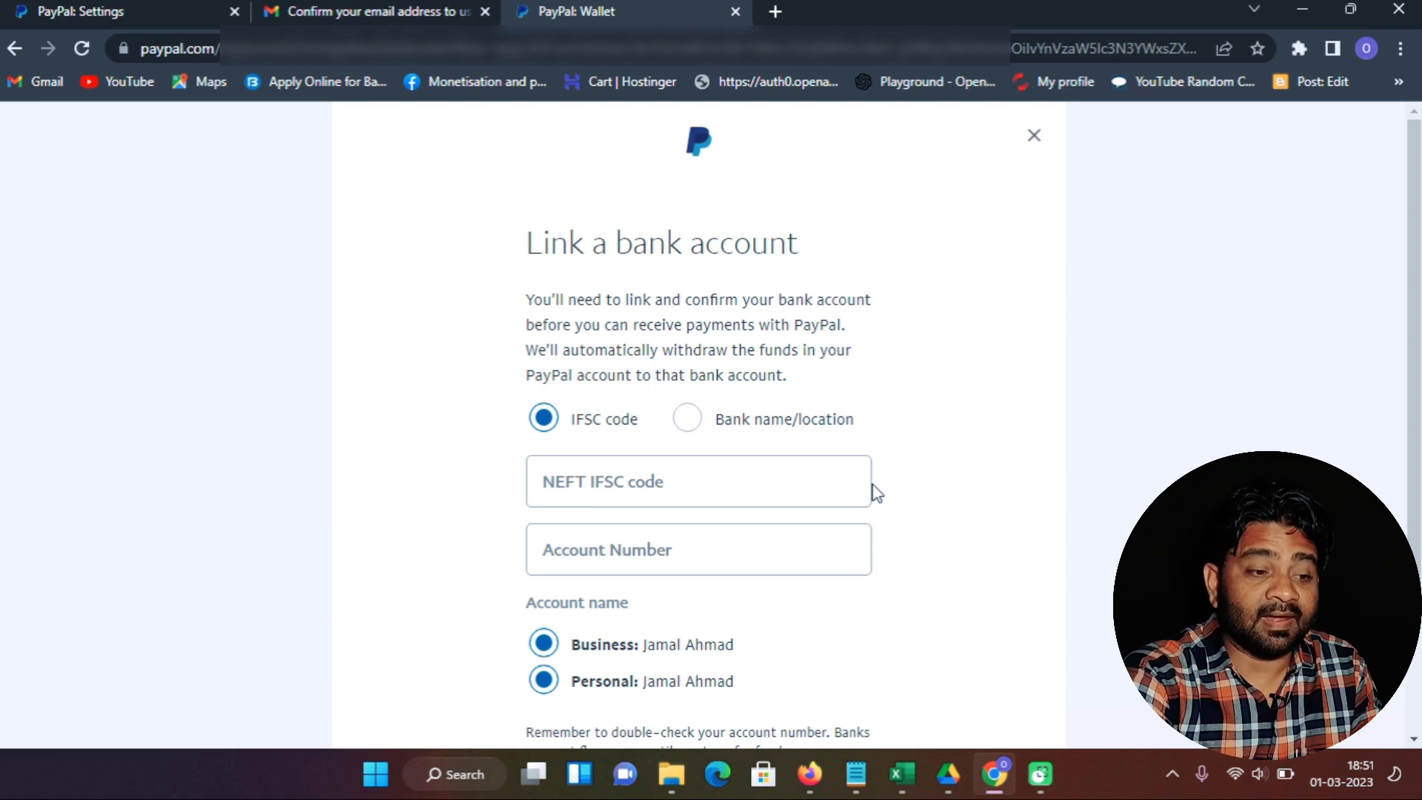
# Step: Fill in the bank's NEFT IFSC code and the account number using the IFSC code option, and submit the bank account for linking
pyautogui.scroll(-2, 817, 354)
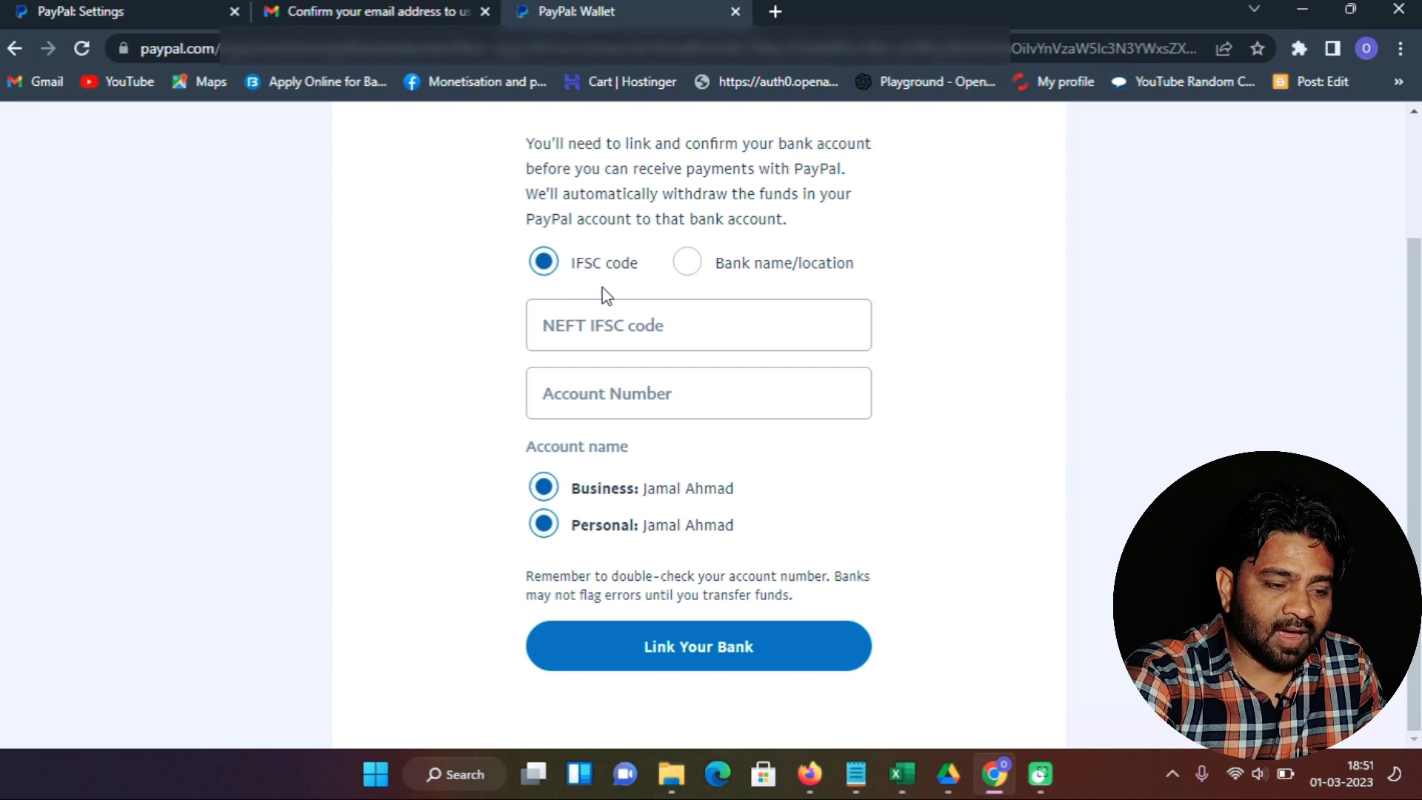
pyautogui.click(641, 324)
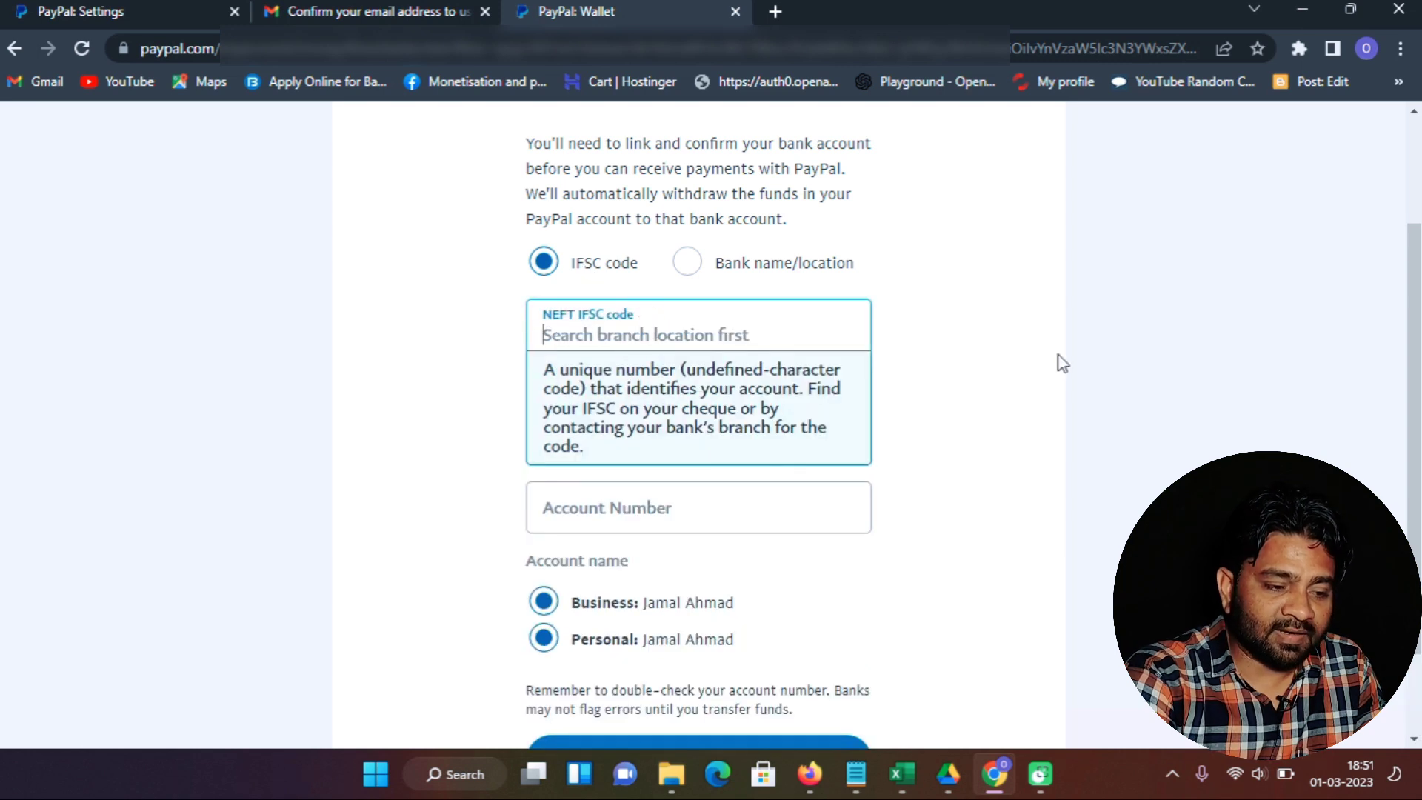
pyautogui.click(905, 477)
pyautogui.click(715, 387)
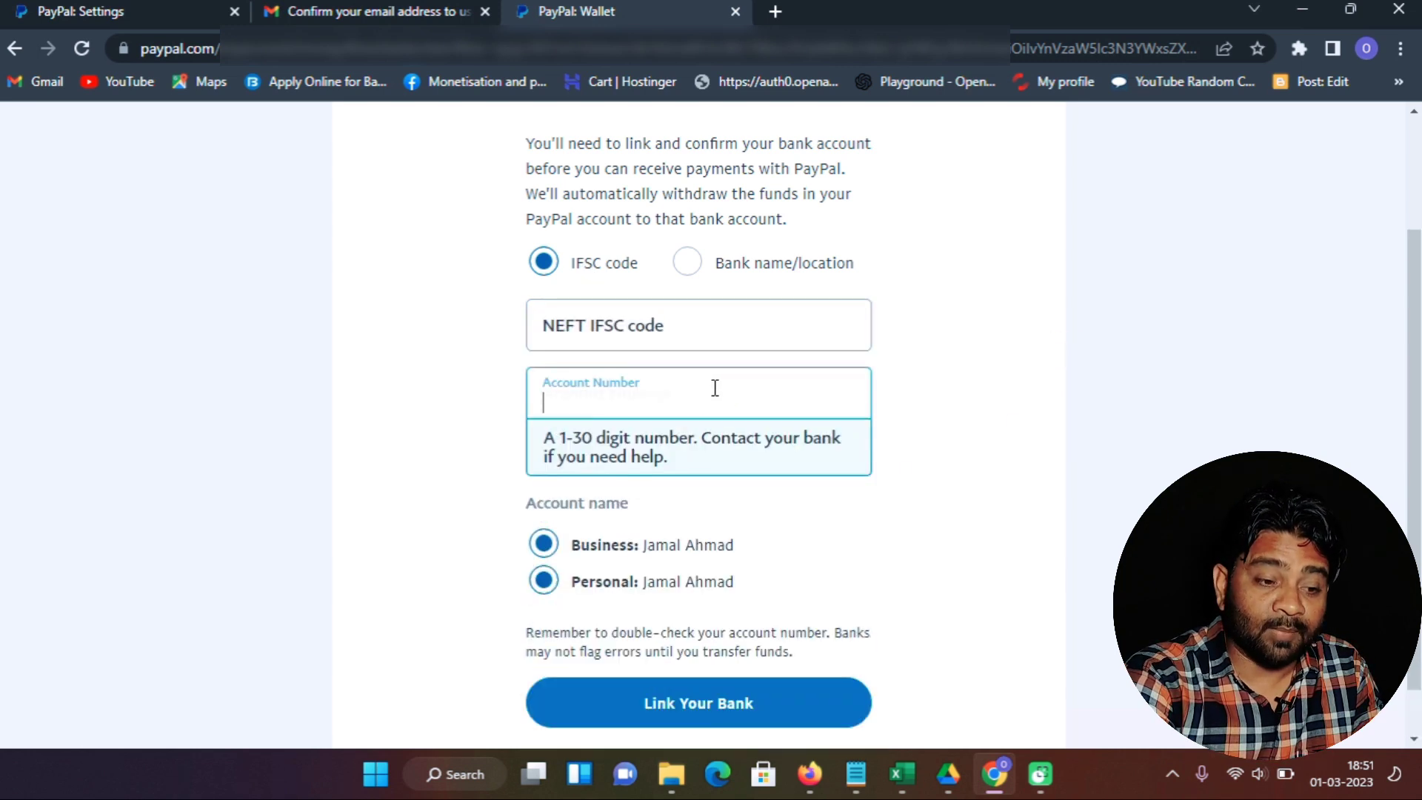
pyautogui.click(963, 387)
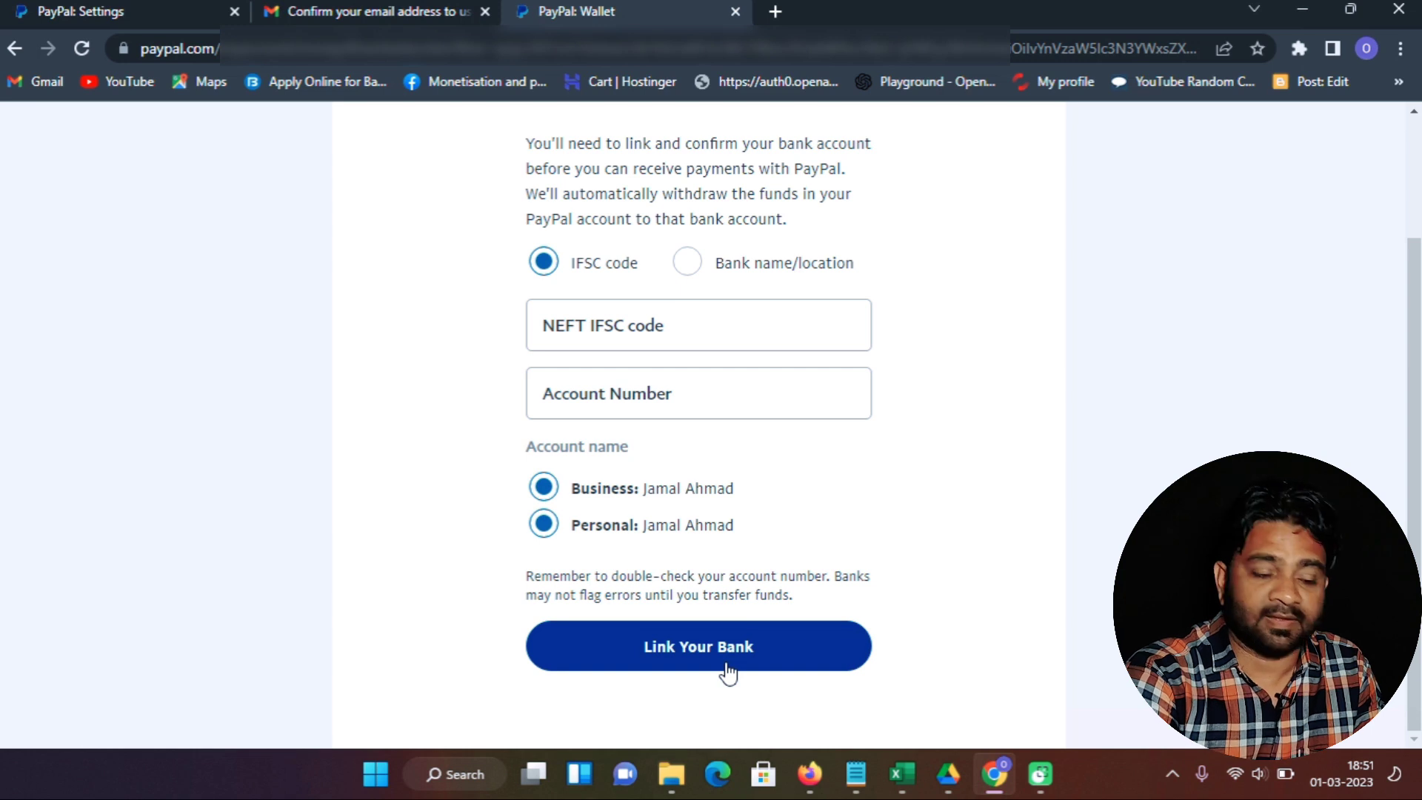
pyautogui.click(716, 324)
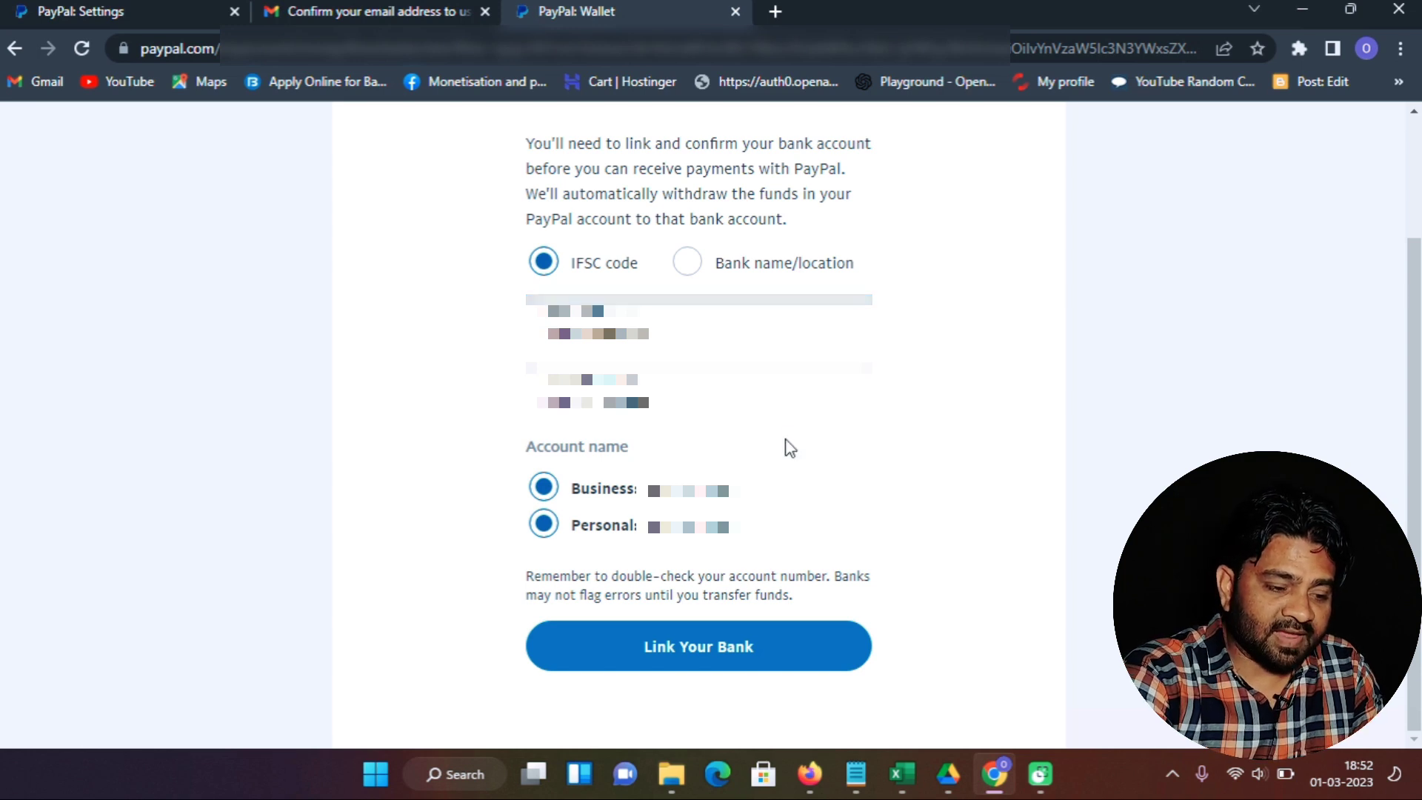
pyautogui.click(684, 644)
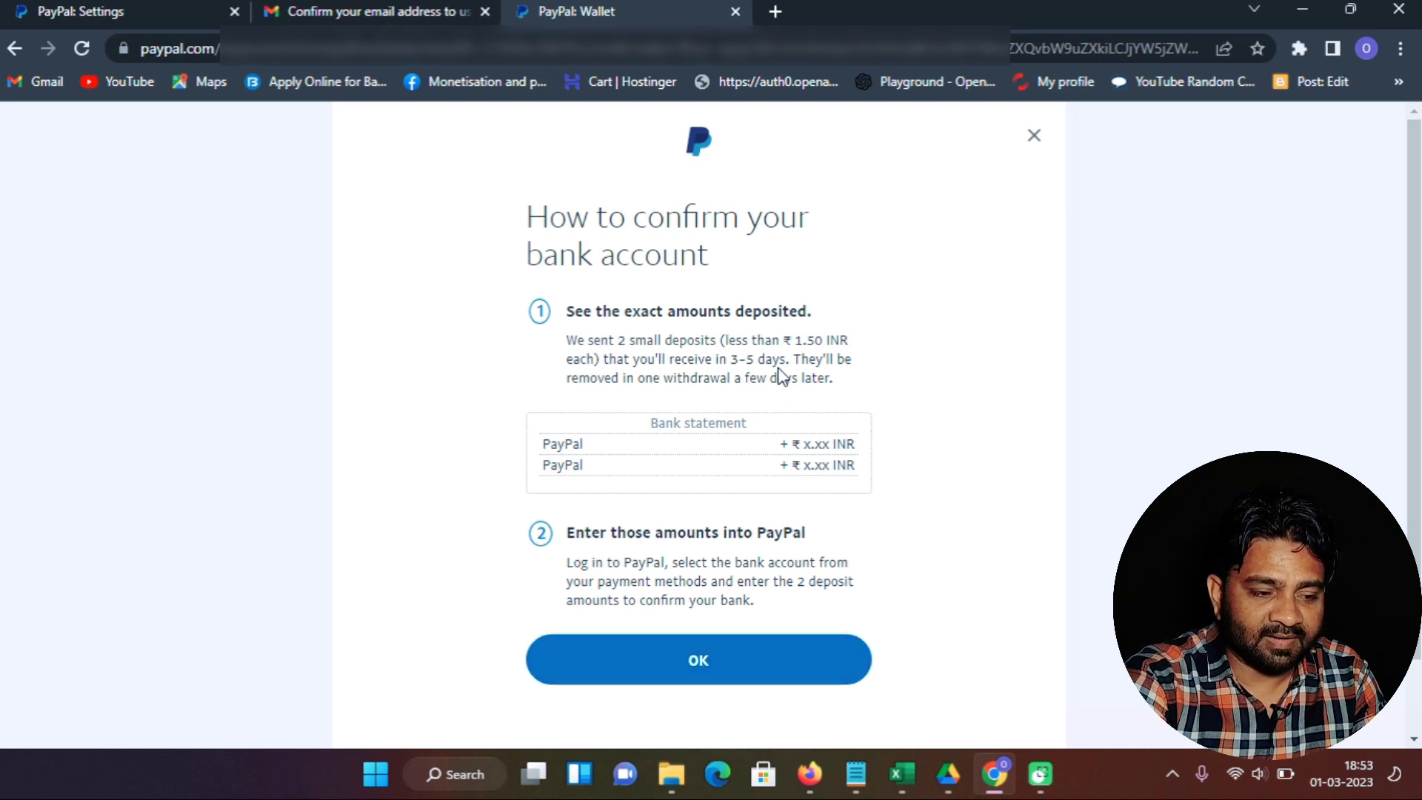
# Step: Read how the two small deposits confirm the bank account, and acknowledge the instructions to reach the linked bank accounts overview
pyautogui.click(568, 342)
pyautogui.moveTo(568, 342); pyautogui.dragTo(857, 393)
pyautogui.click(876, 391)
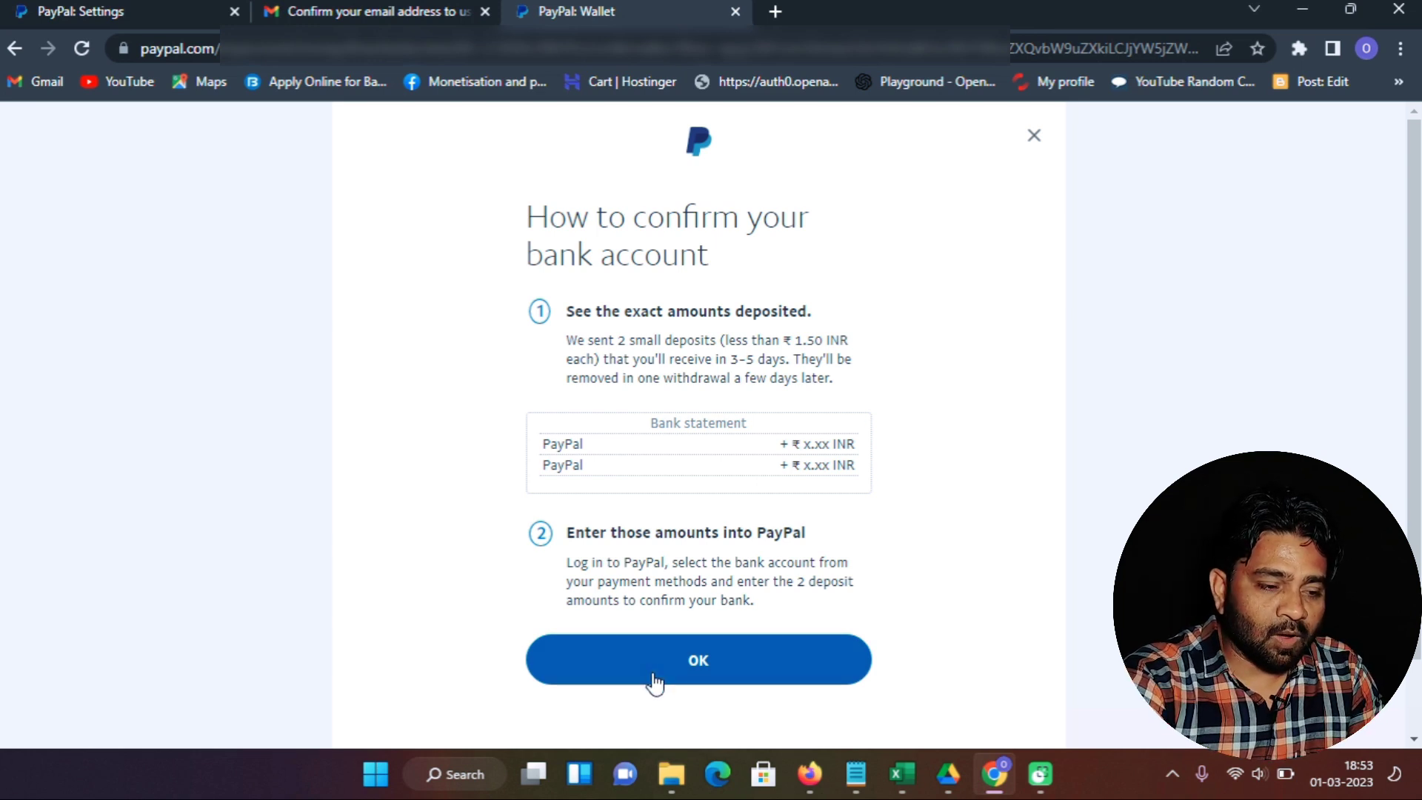
pyautogui.click(736, 662)
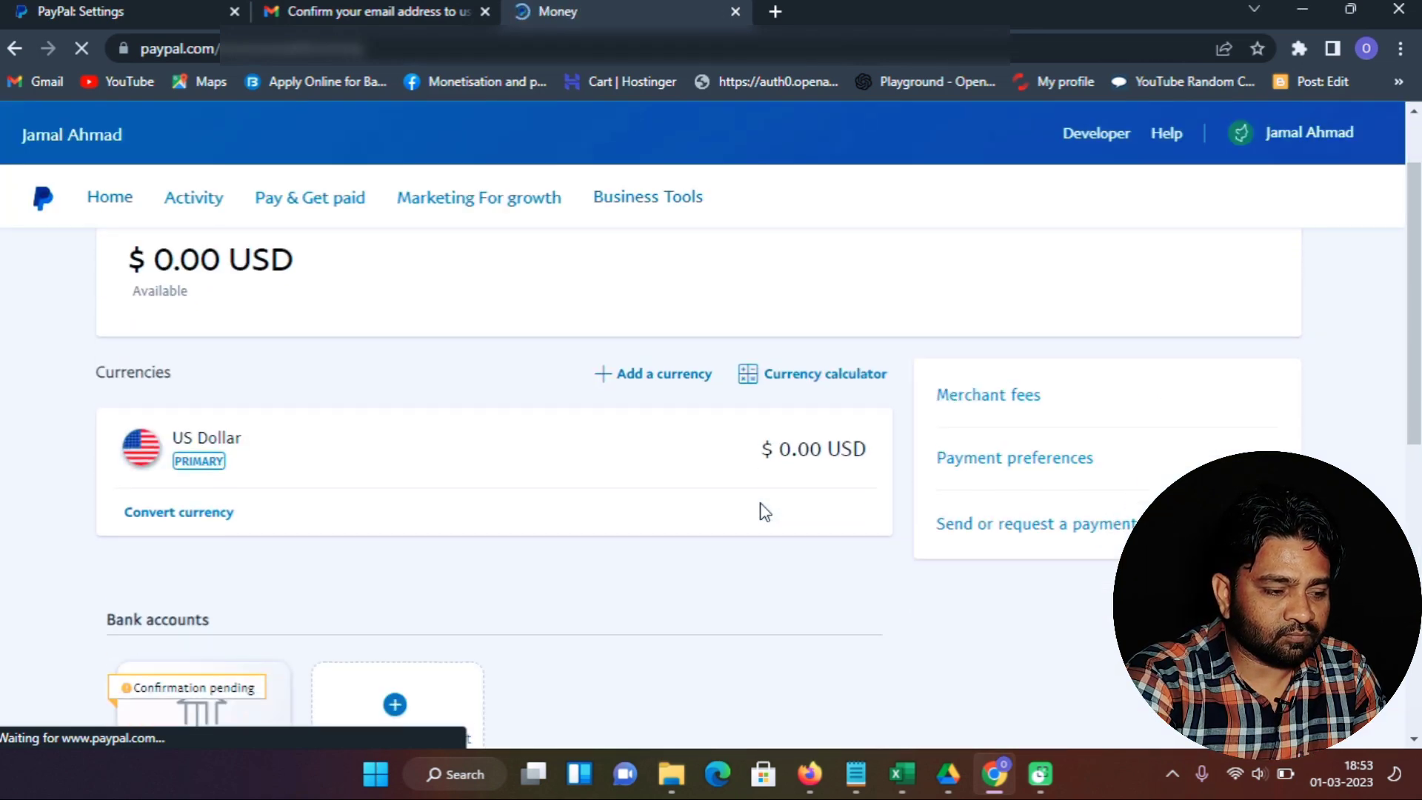
pyautogui.scroll(-4, 763, 511)
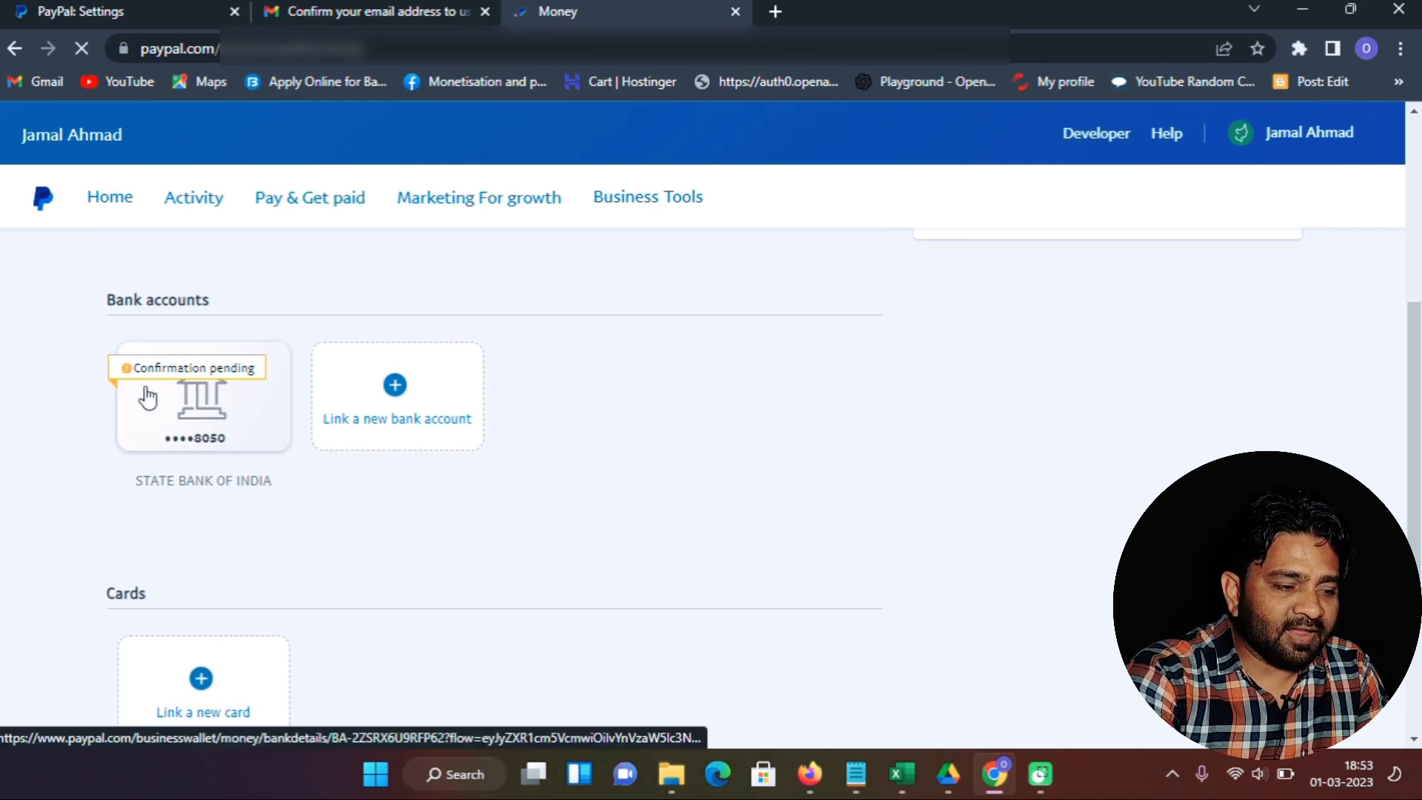